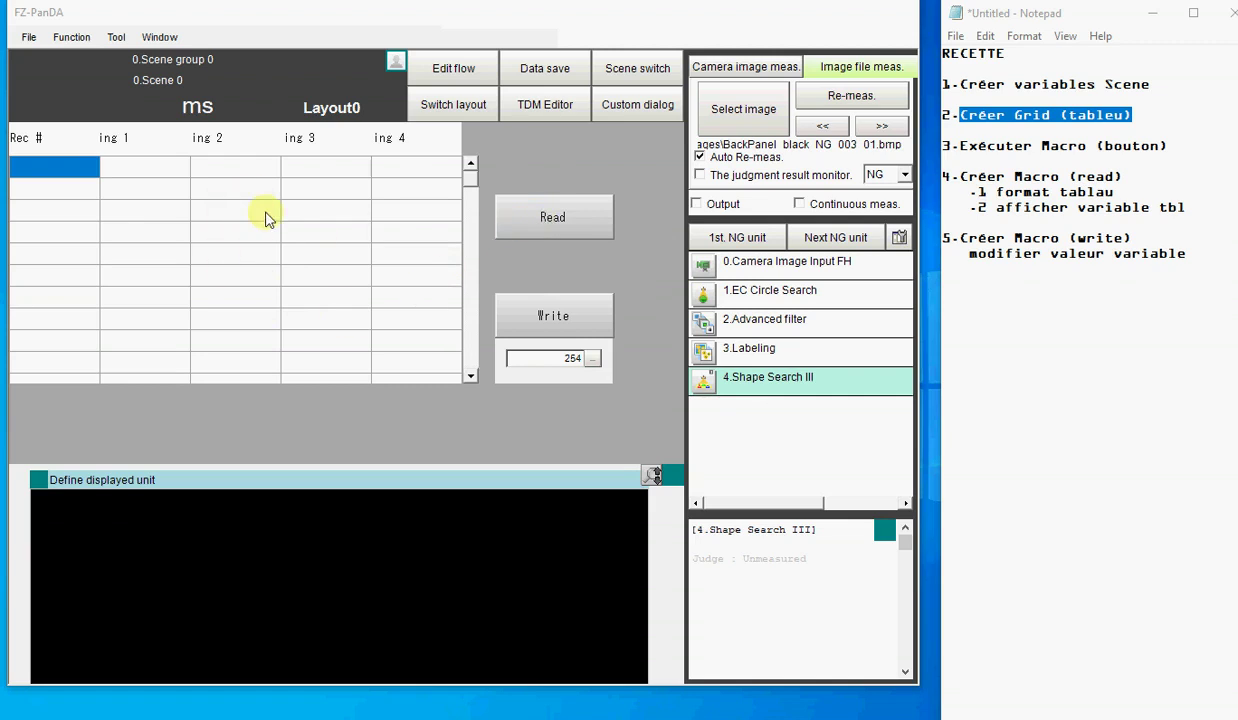
# Read the recipe data into the table and write 584 into the ing 2 cell of record 2.
pyautogui.click(553, 220)
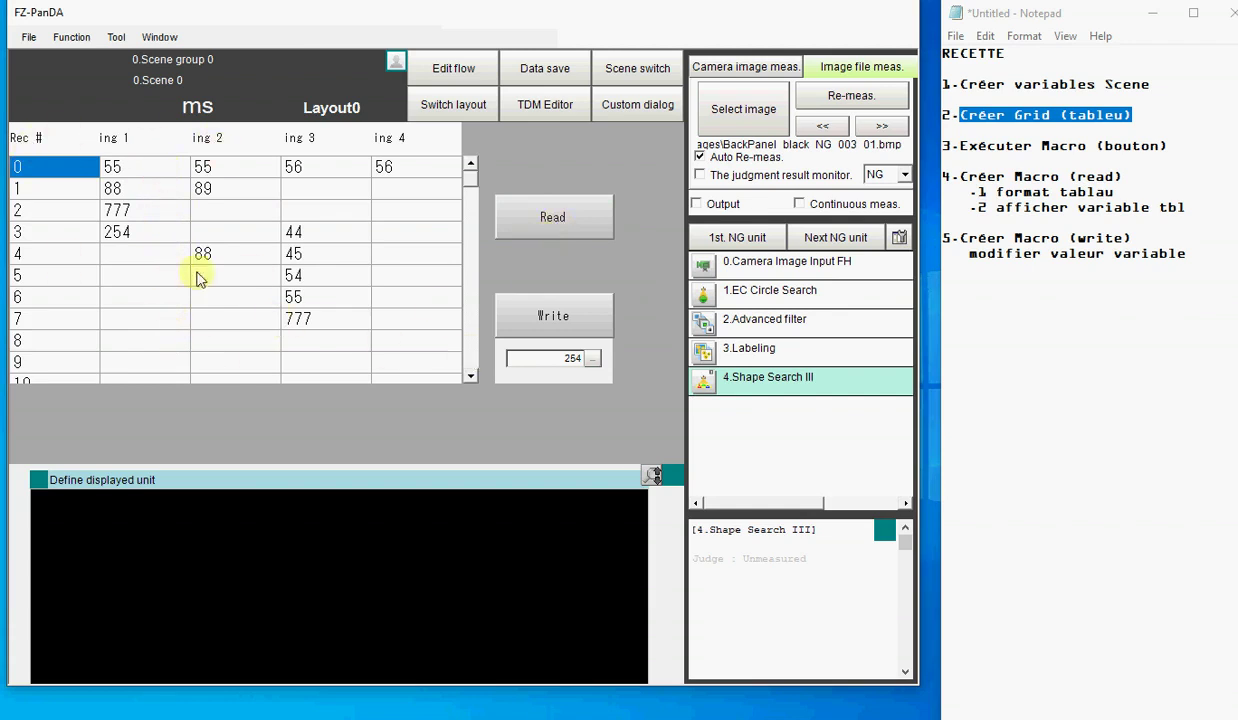
pyautogui.click(210, 214)
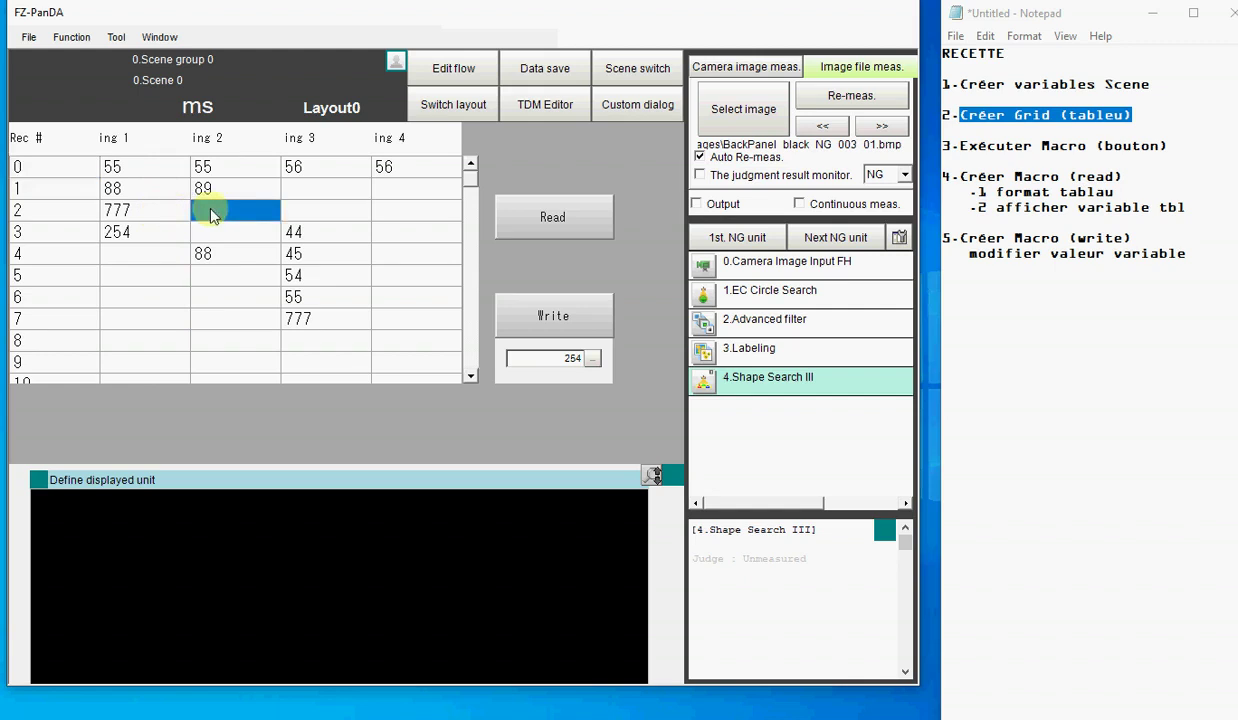
pyautogui.click(590, 357)
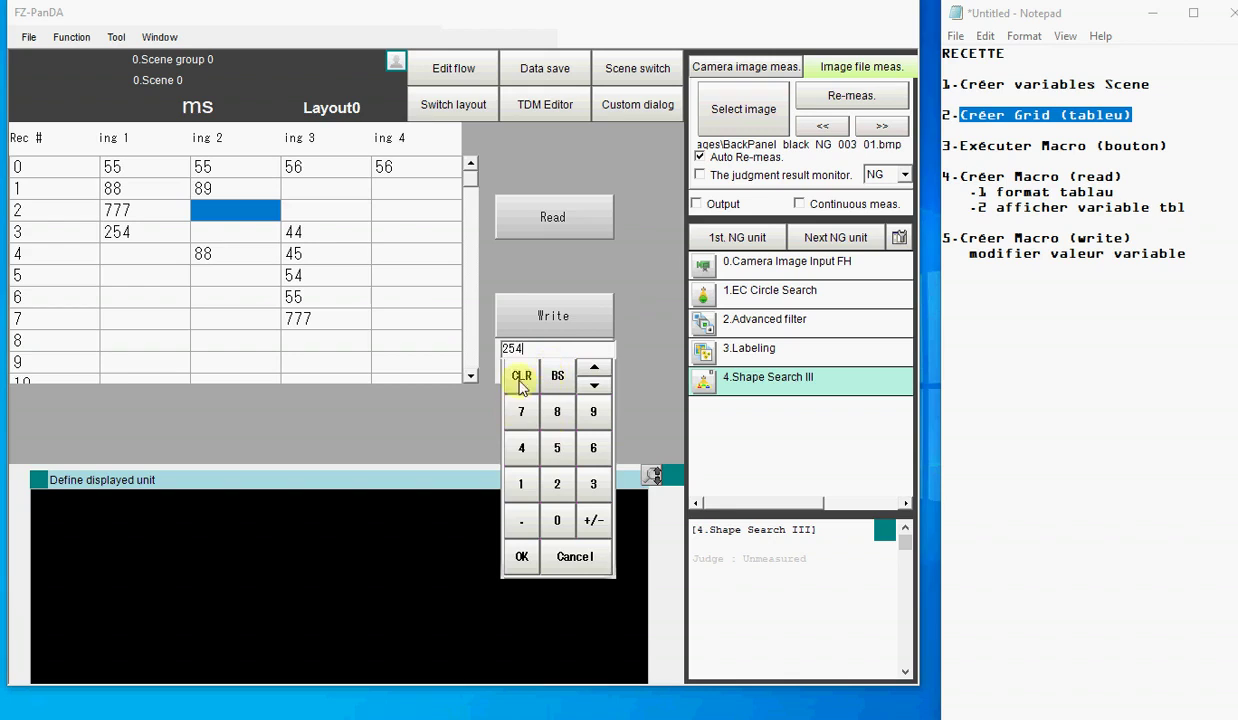
pyautogui.click(521, 375)
pyautogui.click(557, 447)
pyautogui.click(557, 420)
pyautogui.click(521, 447)
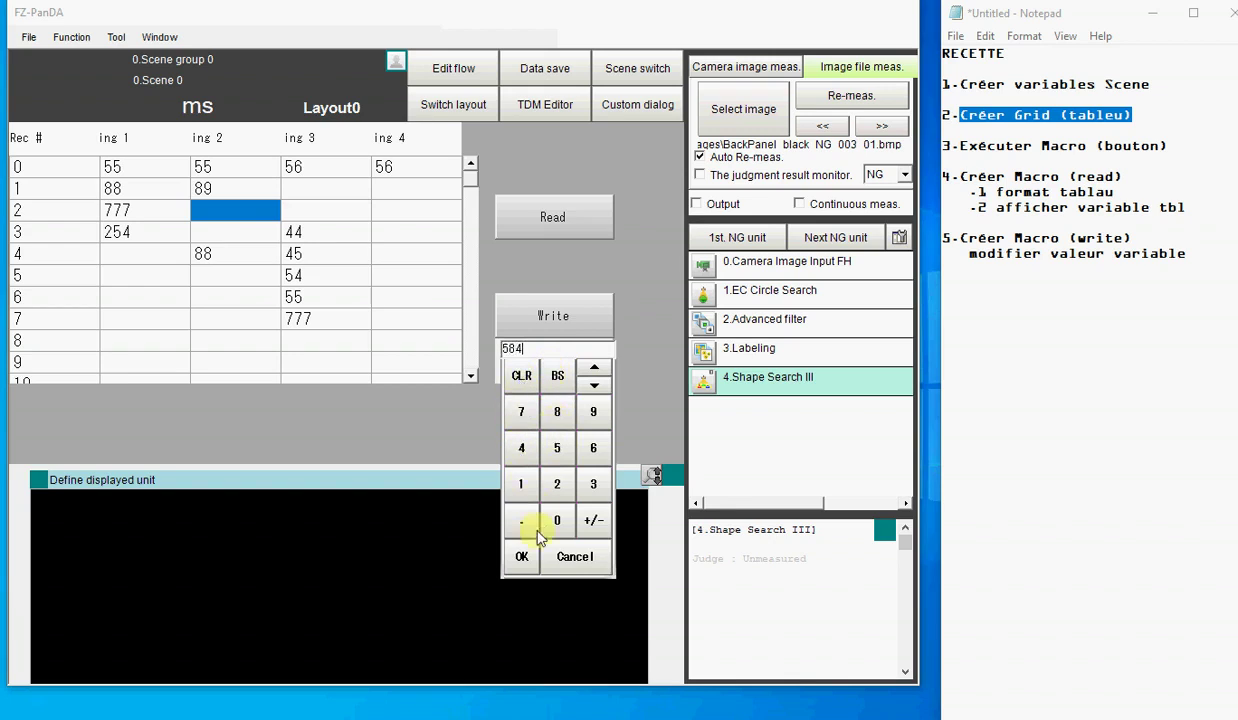
pyautogui.click(521, 556)
pyautogui.click(556, 330)
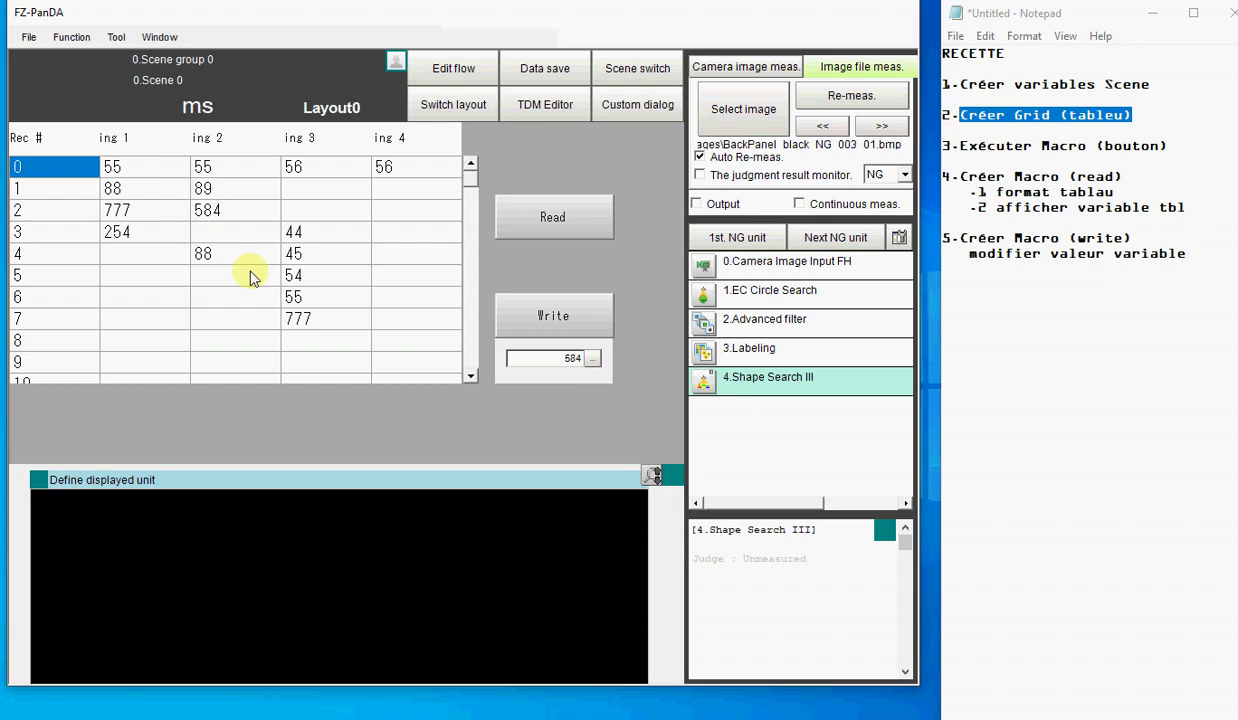
# Review the recipe outline in Notepad, covering scene variables, grid, macro button, and the read and write macros.
pyautogui.moveTo(955, 85); pyautogui.dragTo(1103, 84)
pyautogui.moveTo(960, 116); pyautogui.dragTo(1083, 118)
pyautogui.moveTo(958, 146); pyautogui.dragTo(1107, 158)
pyautogui.moveTo(988, 176); pyautogui.dragTo(1068, 253)
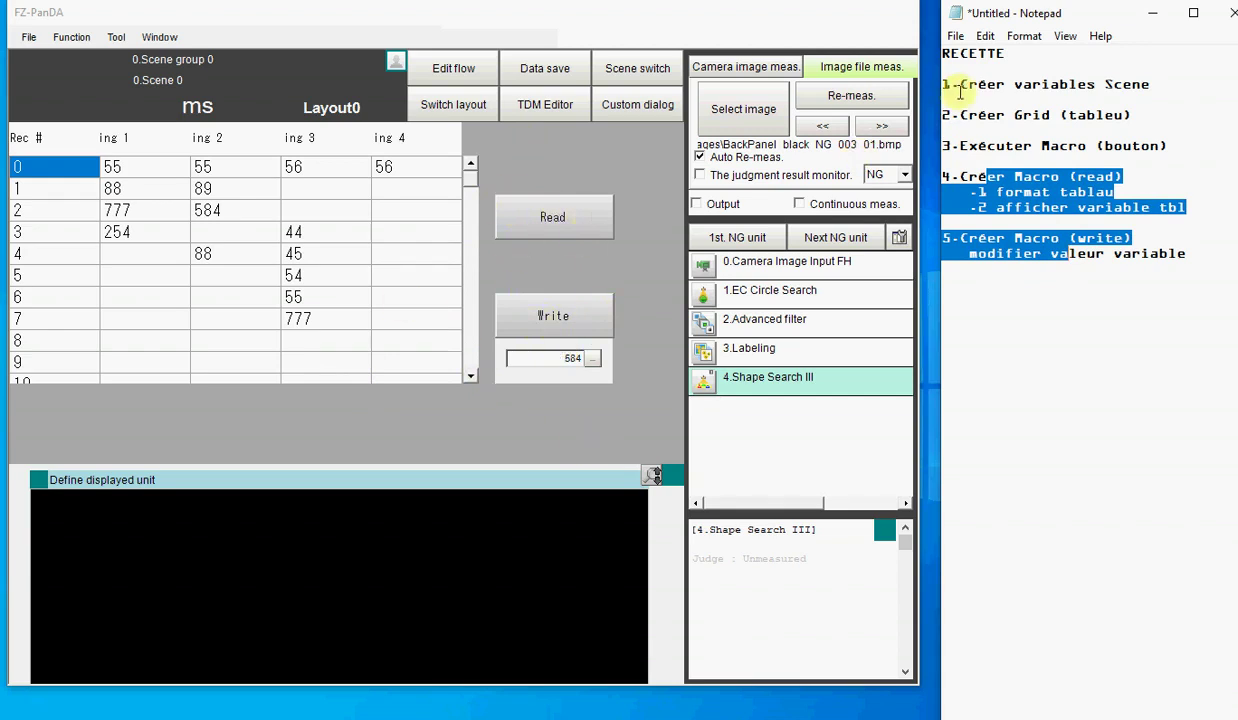
pyautogui.moveTo(960, 84); pyautogui.dragTo(1150, 84)
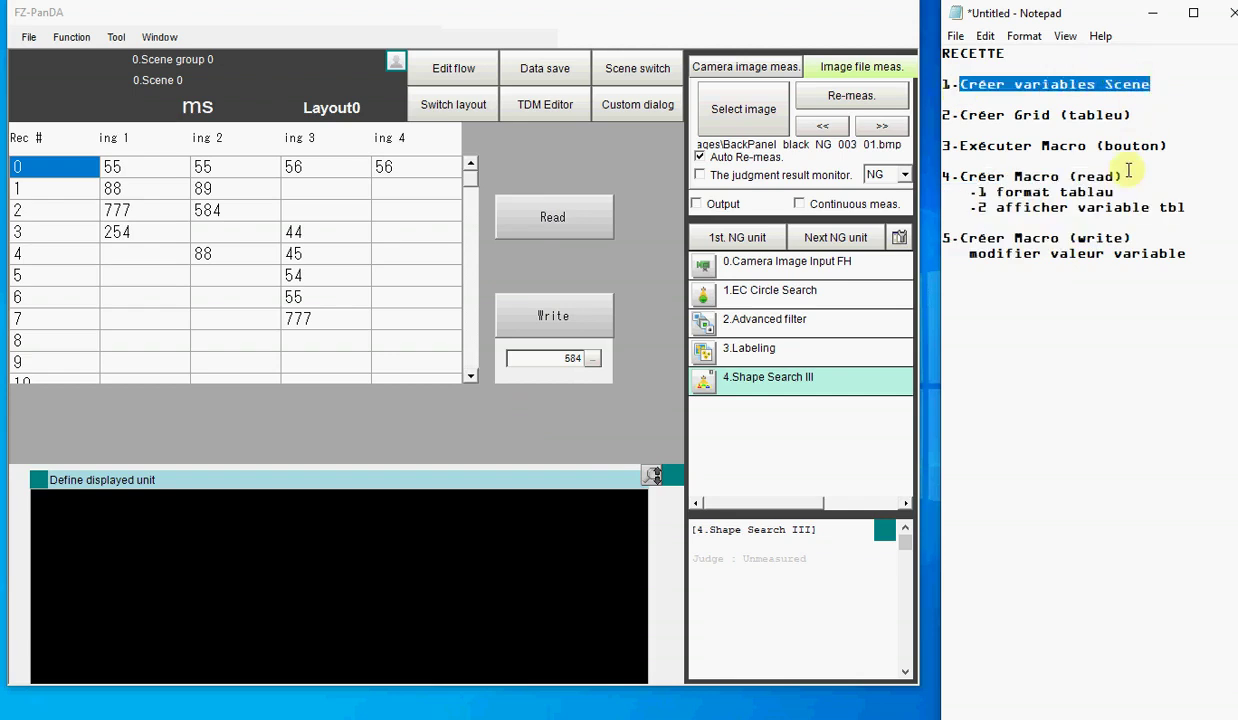
# Open the TDM Editor's scene variables and select the SC.DB$$() variable.
pyautogui.click(115, 40)
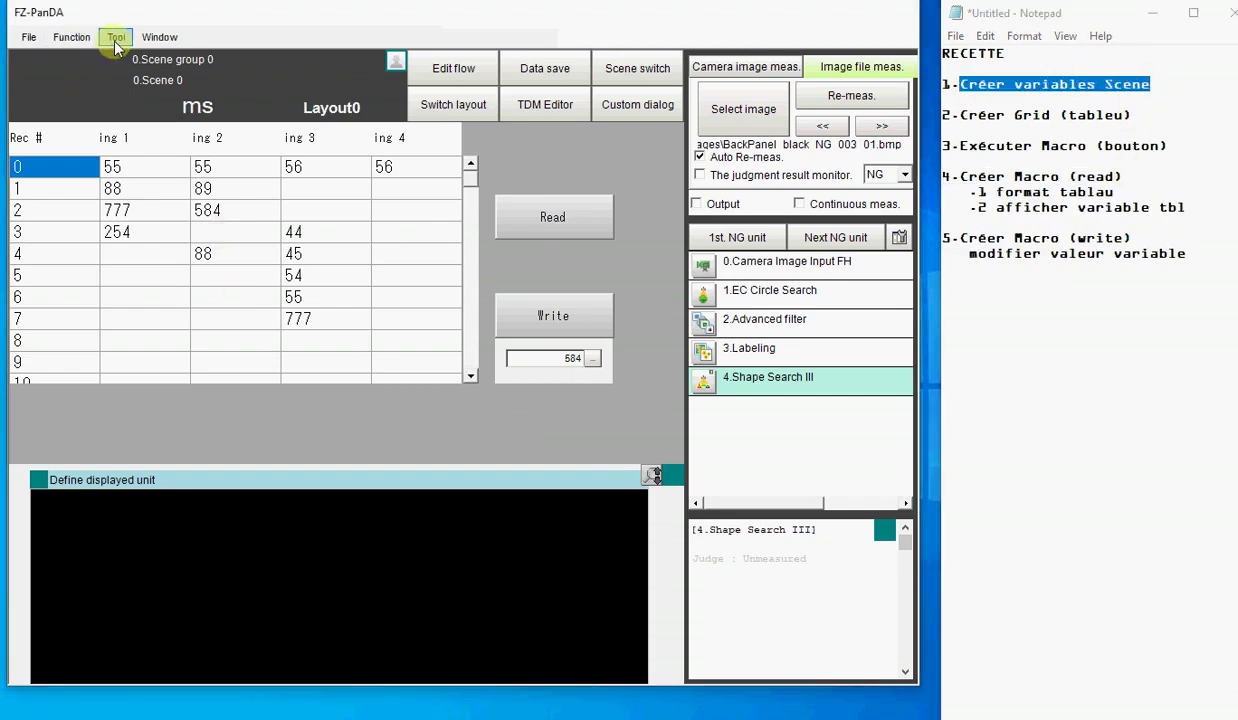
pyautogui.click(115, 40)
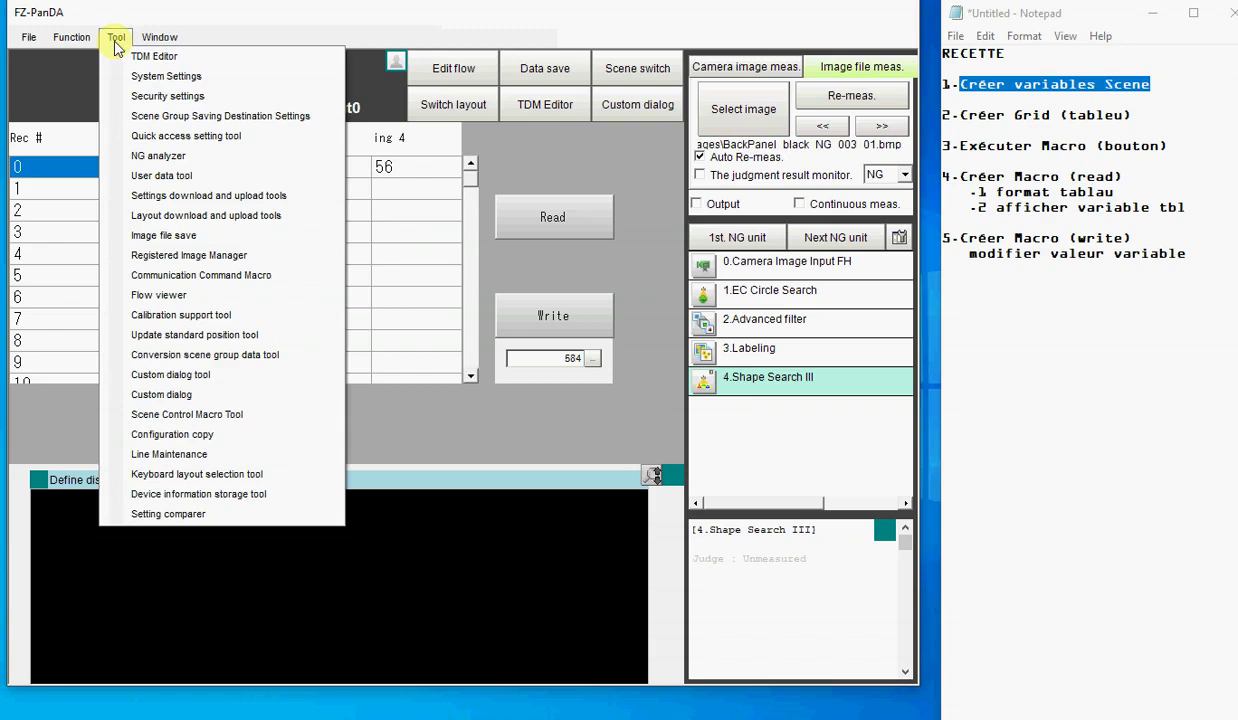
pyautogui.click(140, 56)
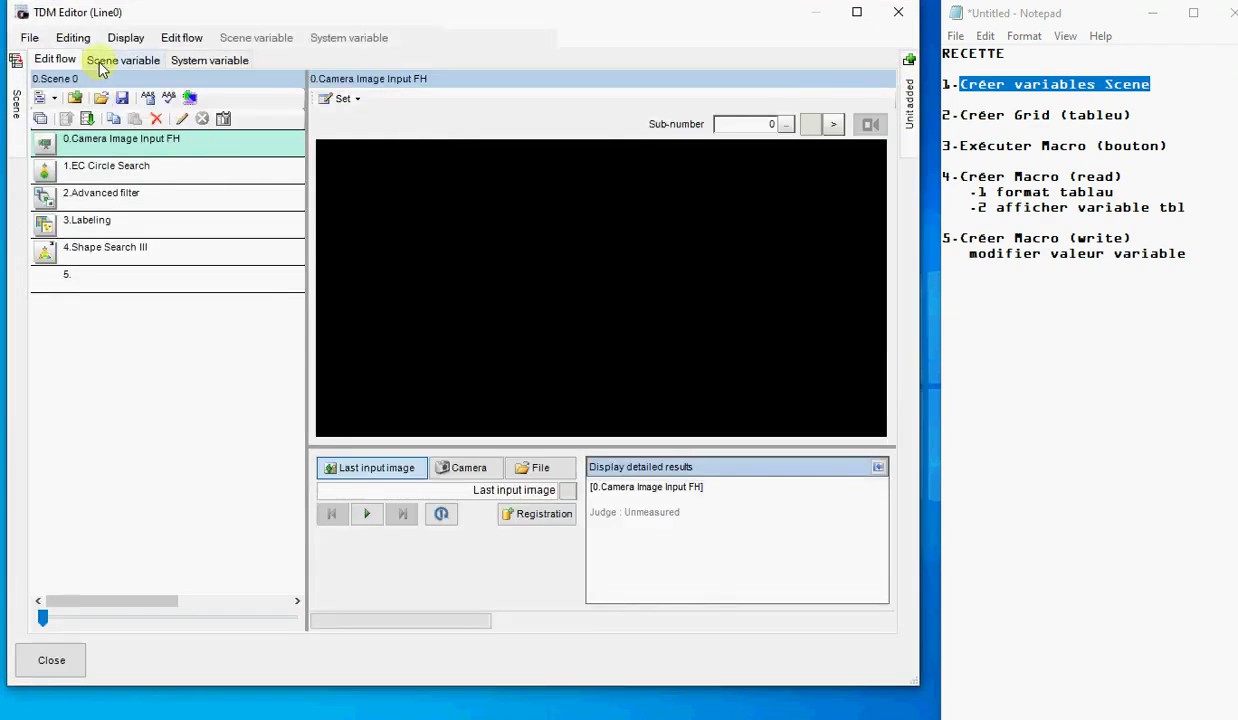
pyautogui.click(114, 61)
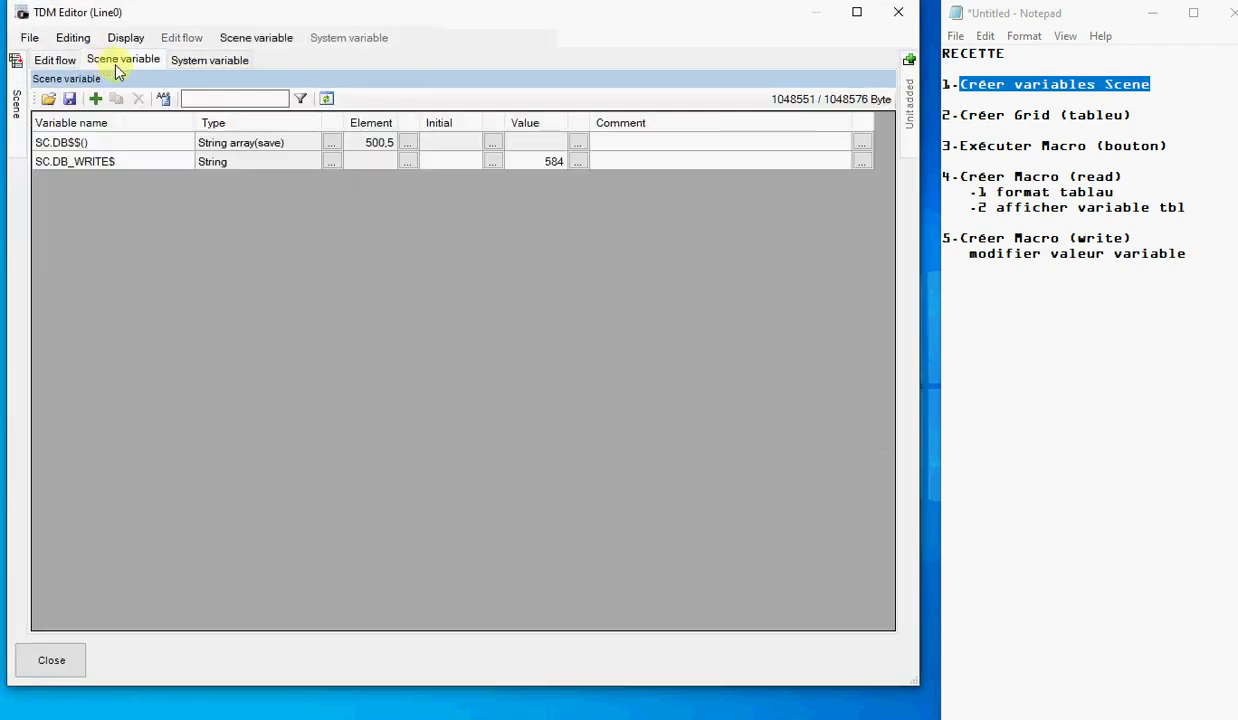
pyautogui.click(116, 146)
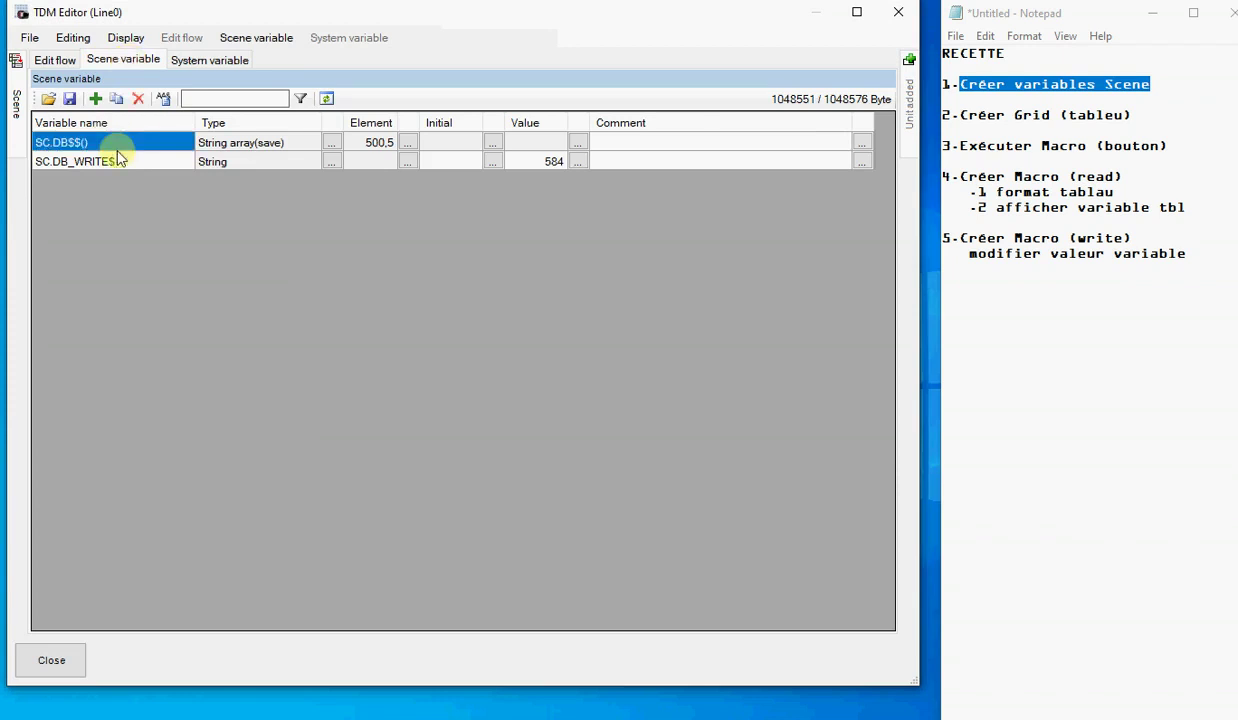
# Examine the data types offered for a new scene variable without adding one.
pyautogui.click(95, 98)
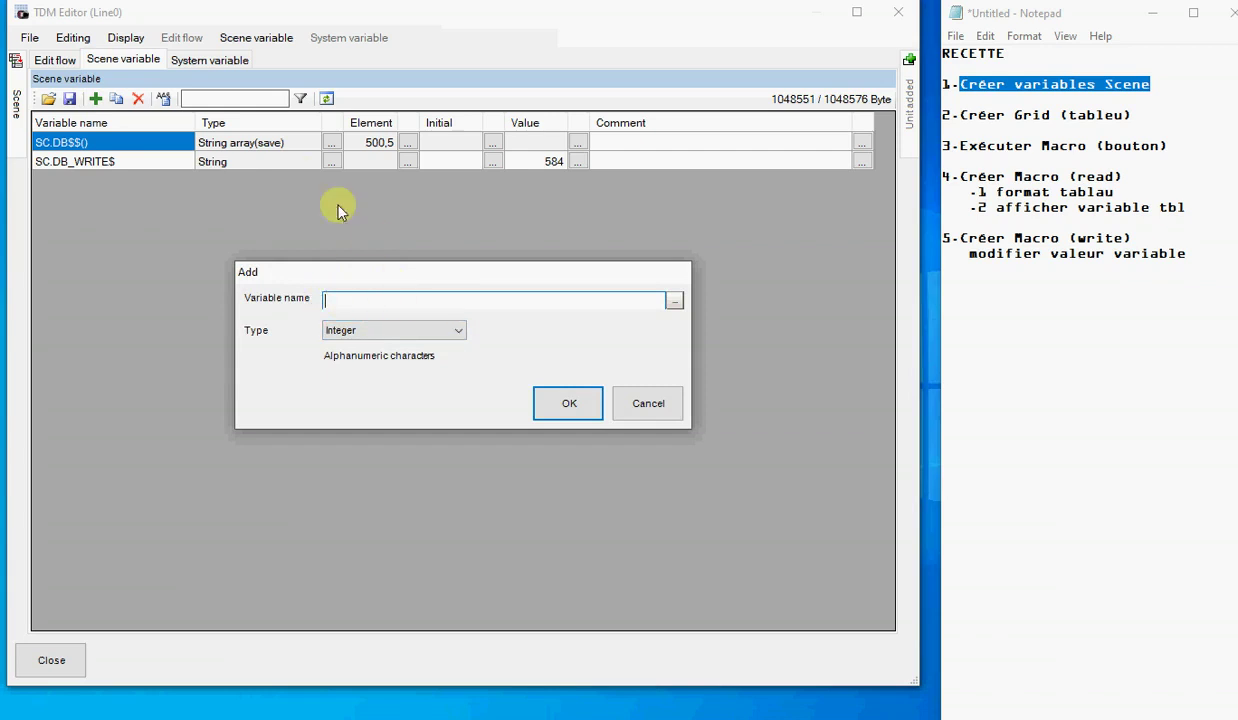
pyautogui.click(459, 330)
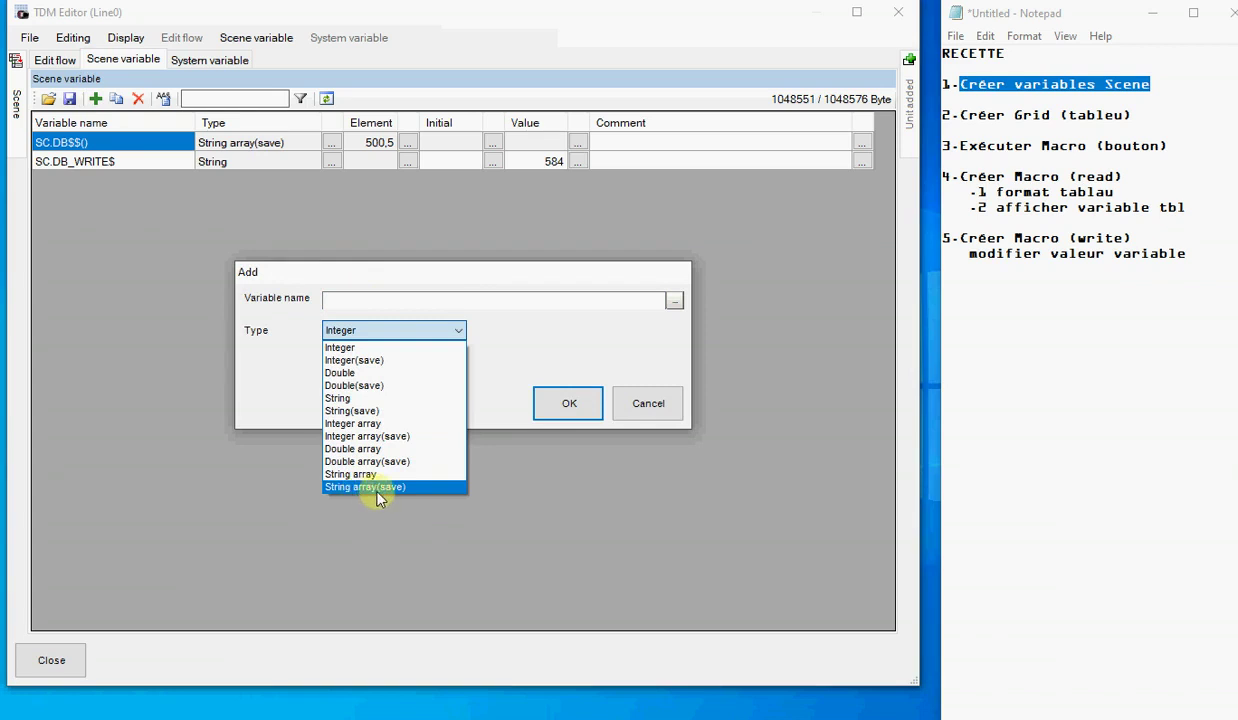
pyautogui.click(640, 412)
pyautogui.click(644, 405)
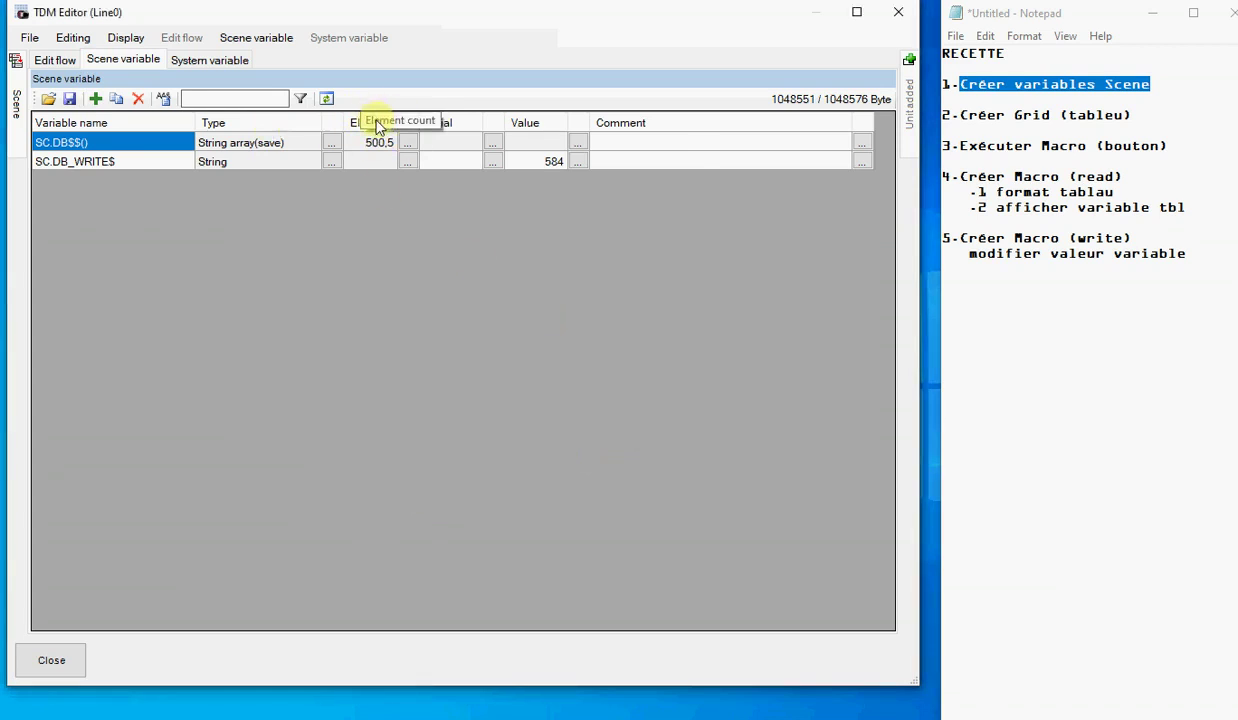
# Examine the array dimensions of the SC.DB$$() variable and close the TDM Editor.
pyautogui.click(407, 142)
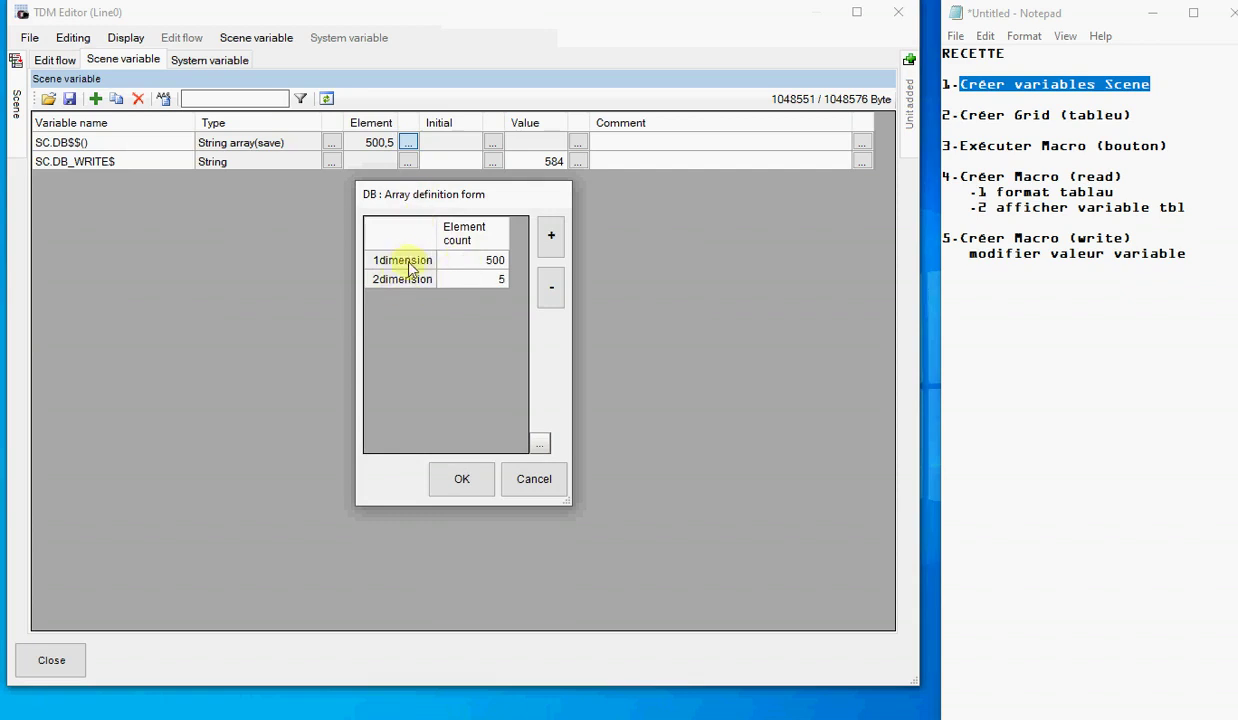
pyautogui.click(483, 264)
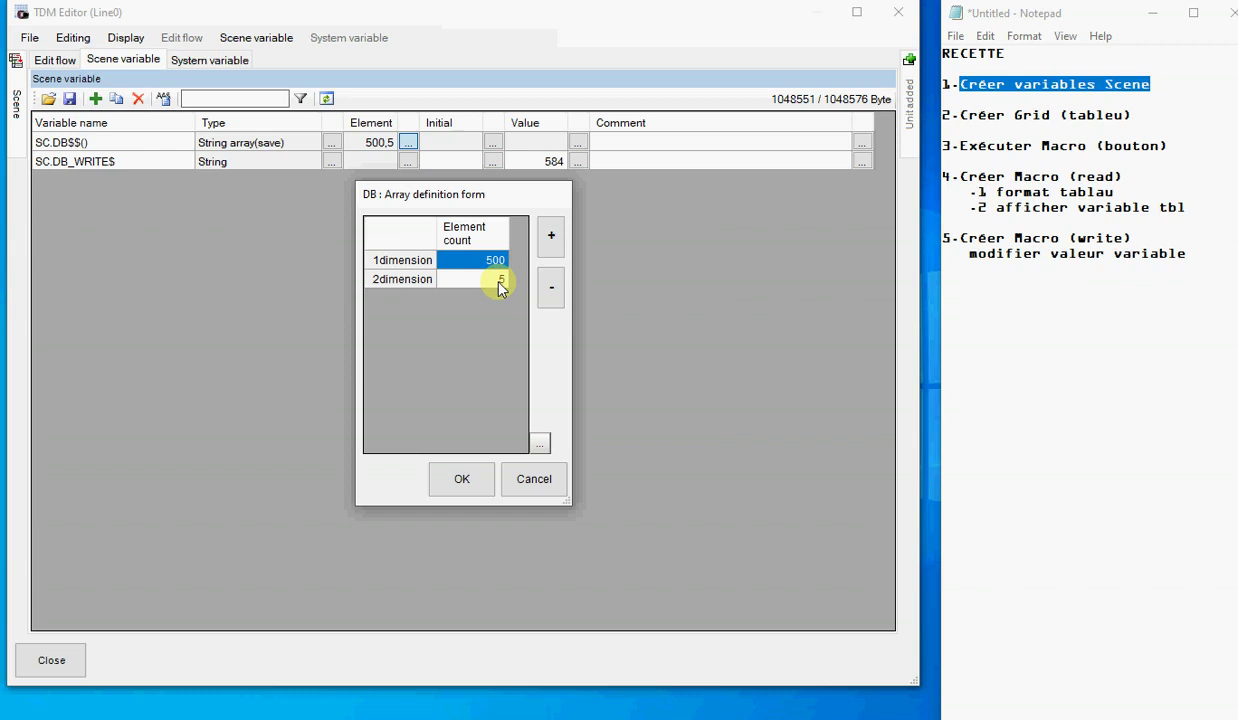
pyautogui.click(463, 480)
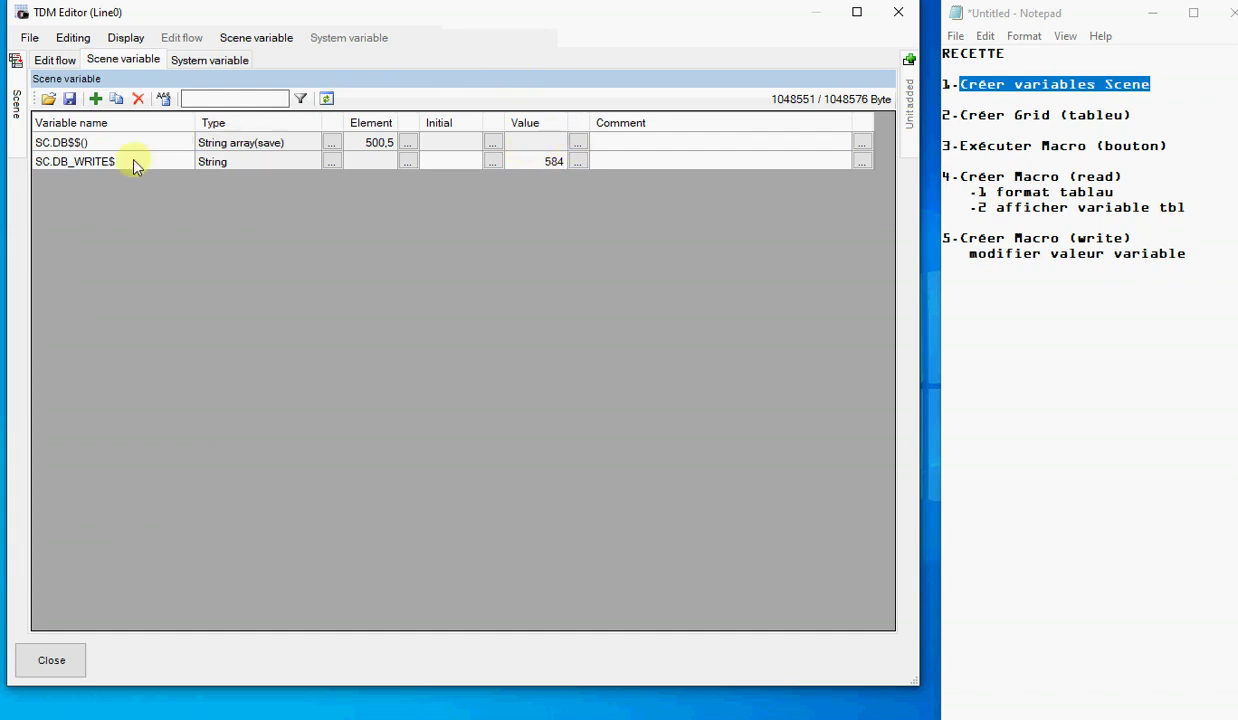
pyautogui.click(30, 662)
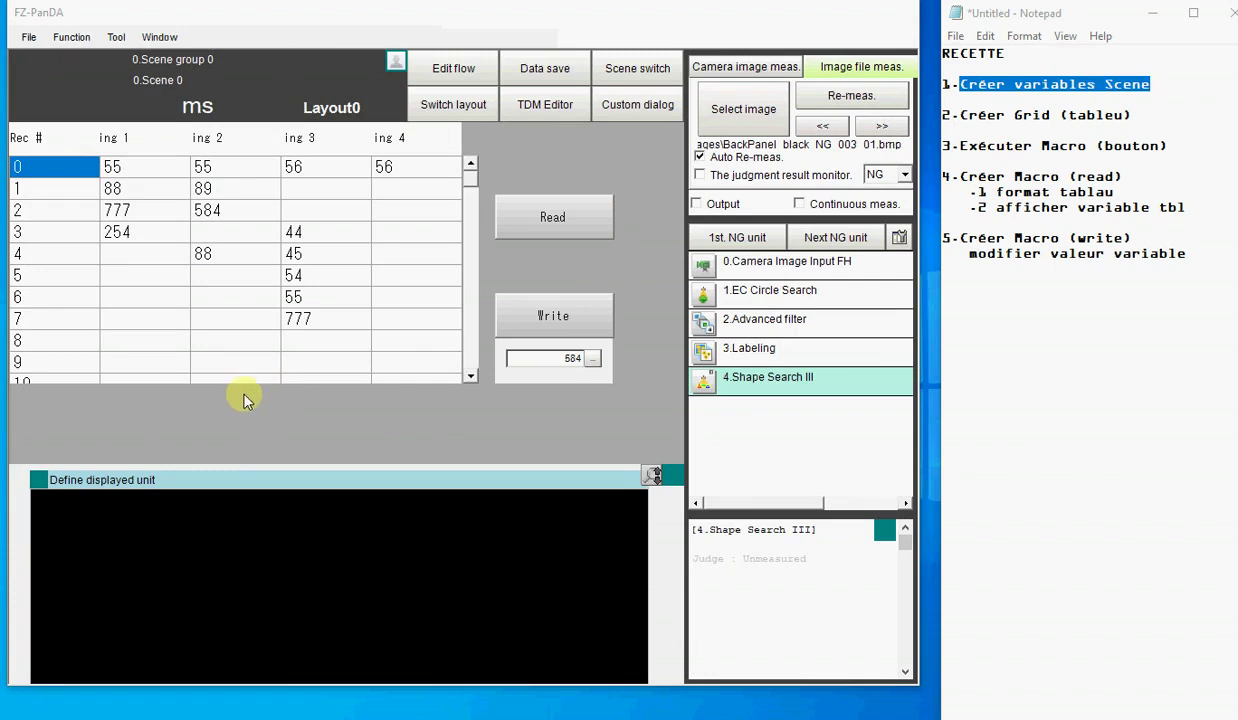
# Enter layout modification and resize ImageContainerWindow so that it sits just below the data grid area.
pyautogui.click(160, 37)
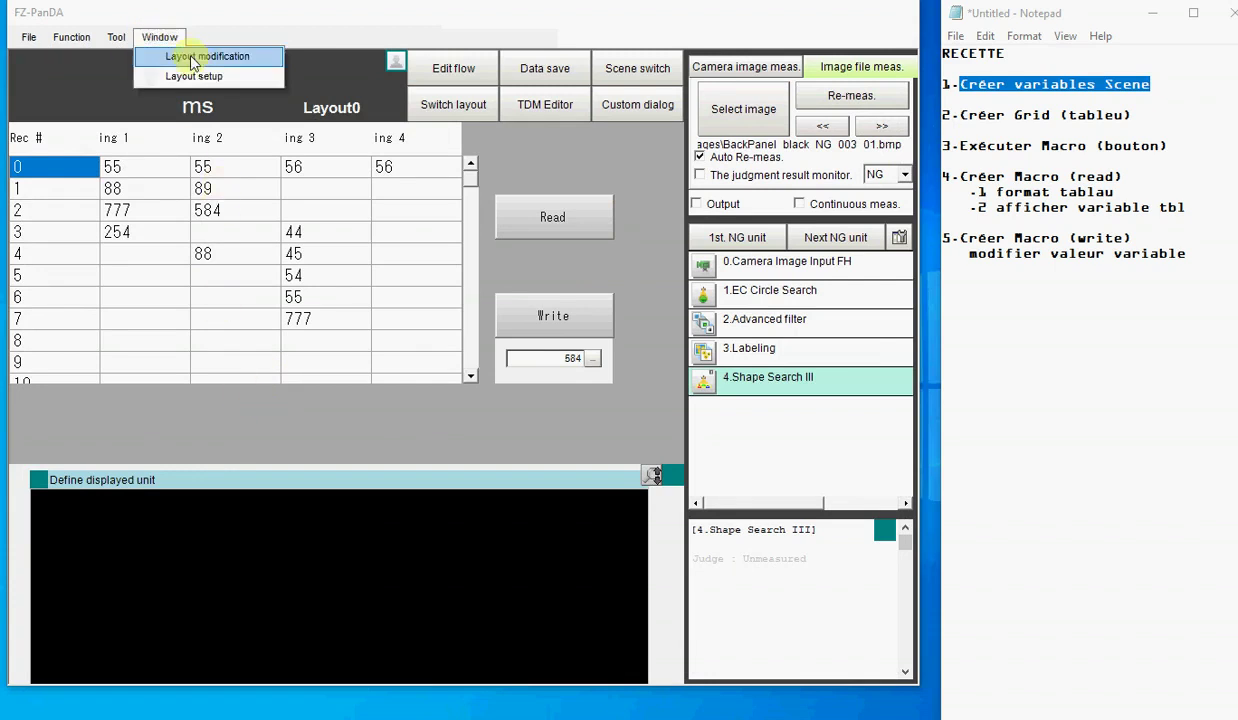
pyautogui.click(200, 57)
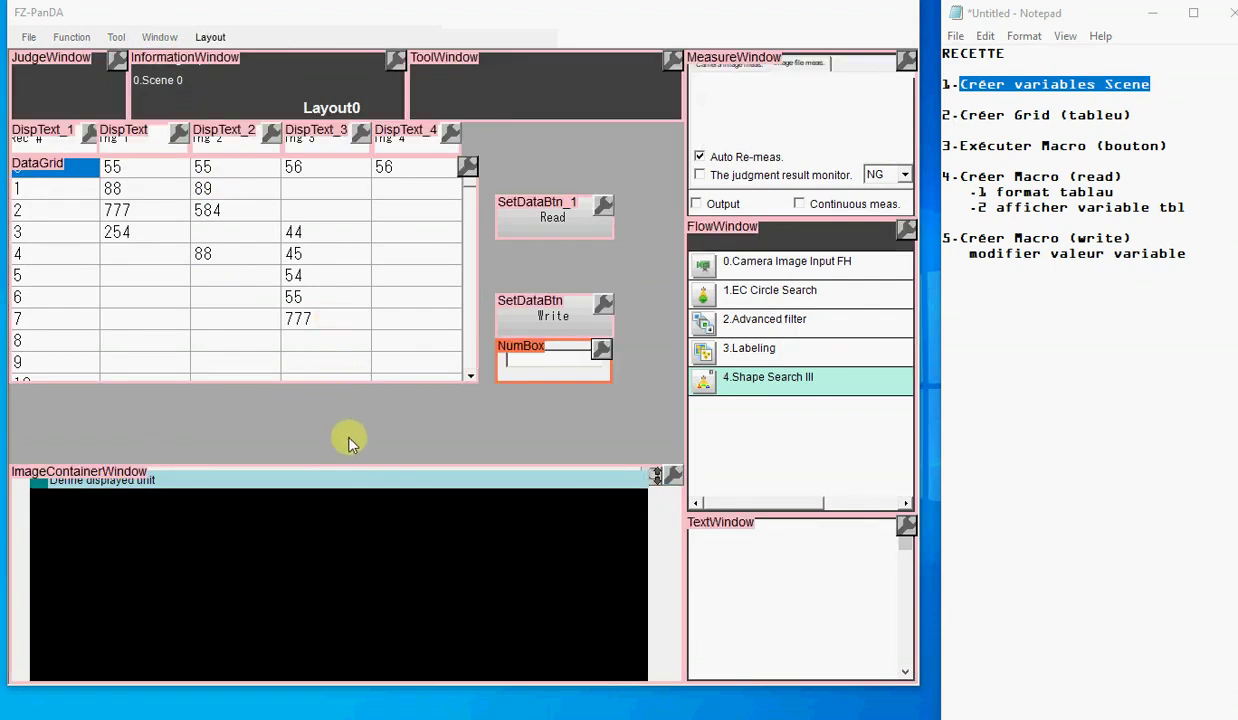
pyautogui.moveTo(361, 466); pyautogui.dragTo(329, 130)
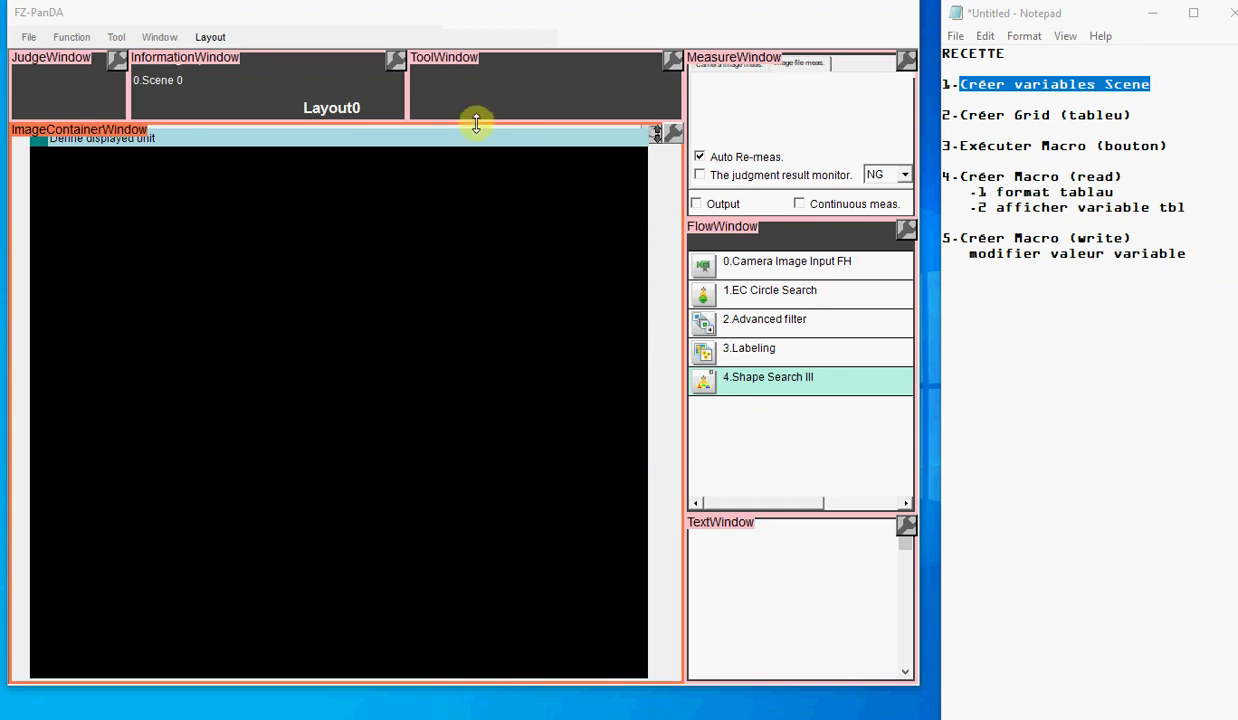
pyautogui.moveTo(475, 126); pyautogui.dragTo(478, 448)
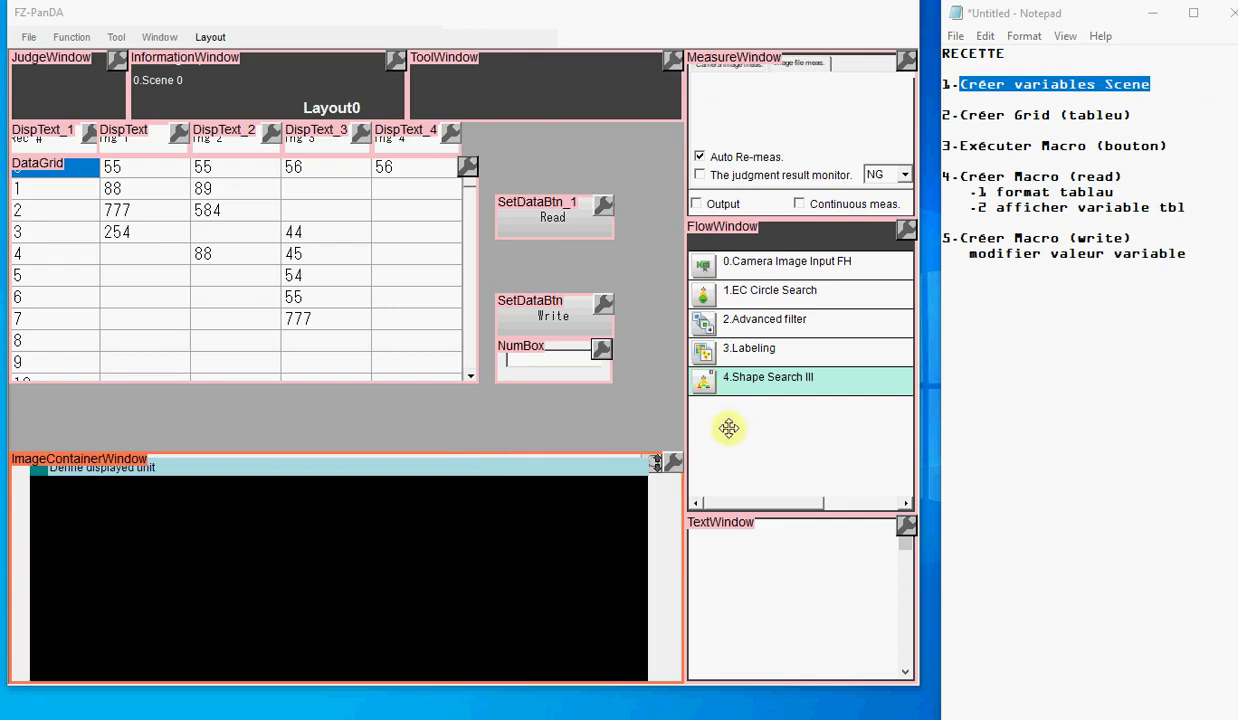
pyautogui.moveTo(771, 418)
pyautogui.mouseDown()
pyautogui.moveTo(879, 452)
pyautogui.moveTo(710, 445)
pyautogui.moveTo(793, 409)
pyautogui.moveTo(782, 414)
pyautogui.mouseUp()
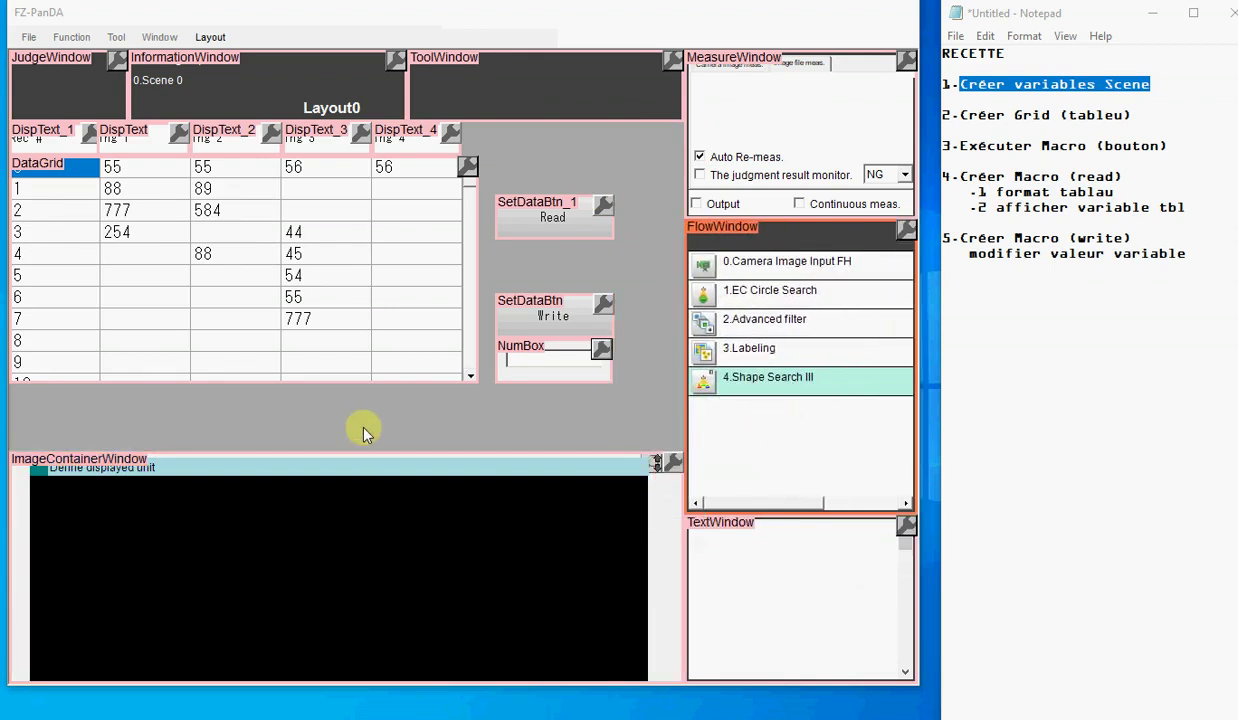
pyautogui.rightClick(843, 452)
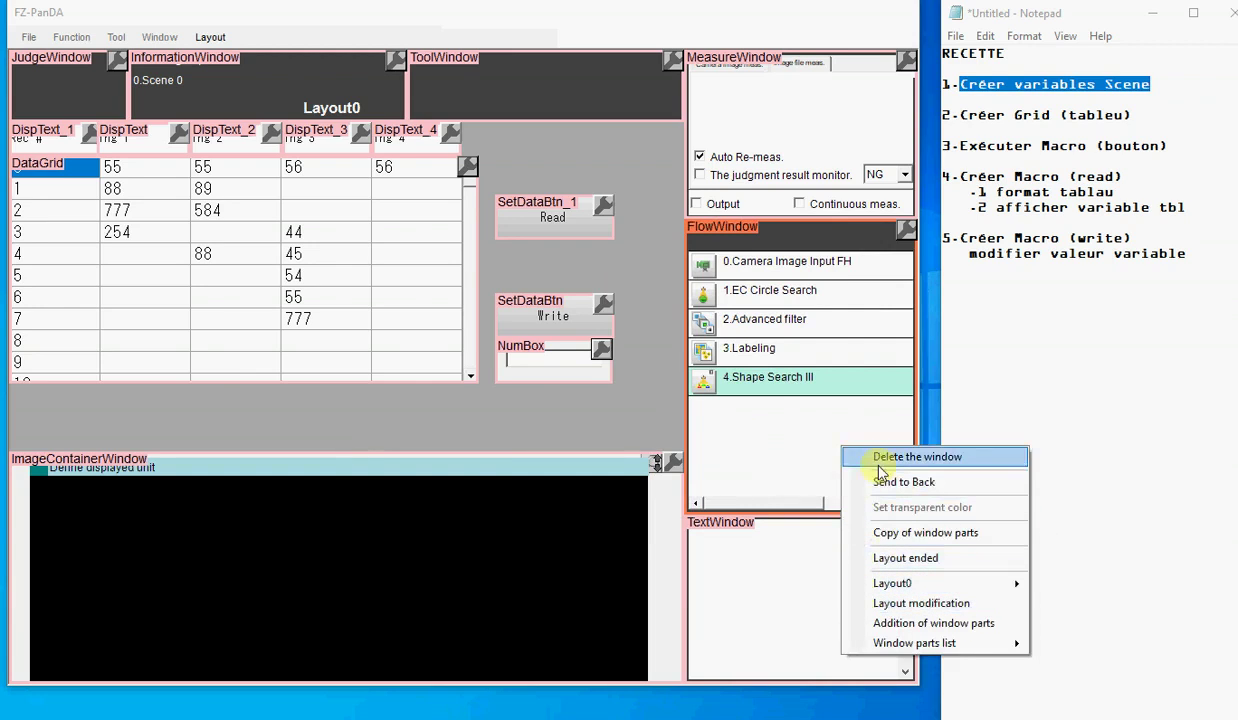
# Add the NumBox_1 numerical input part to the layout and delete it again.
pyautogui.rightClick(367, 403)
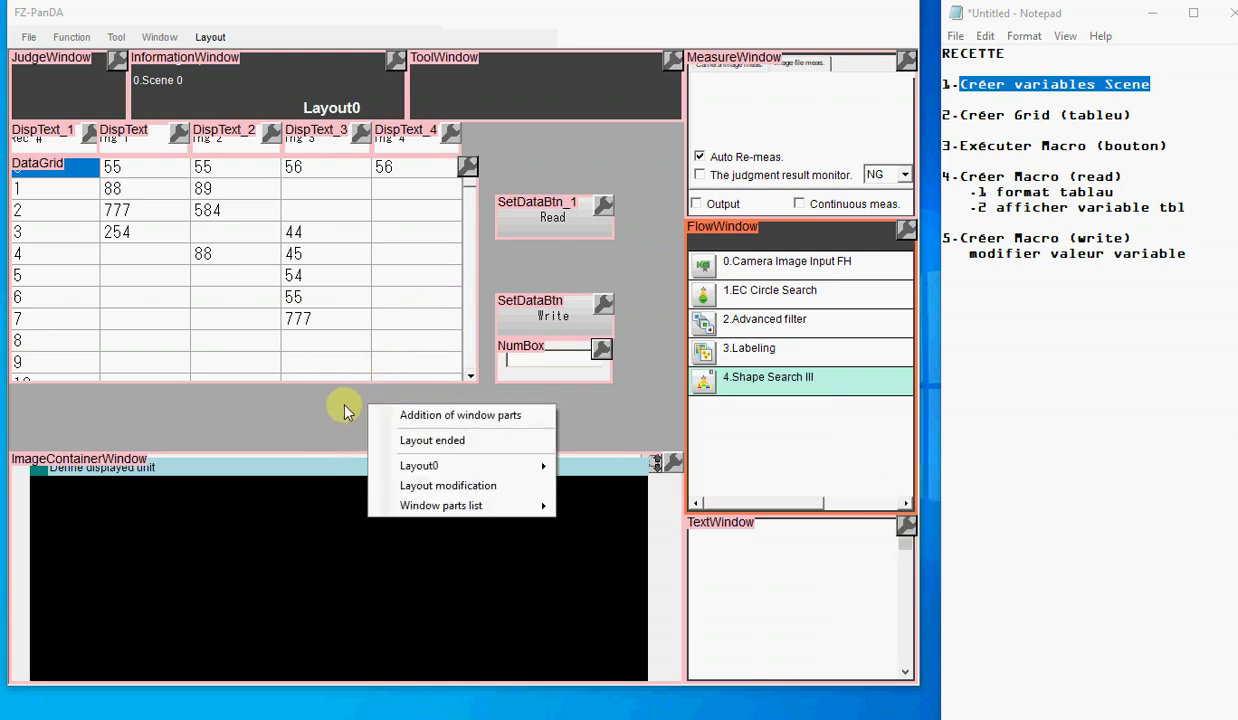
pyautogui.click(409, 416)
pyautogui.click(178, 253)
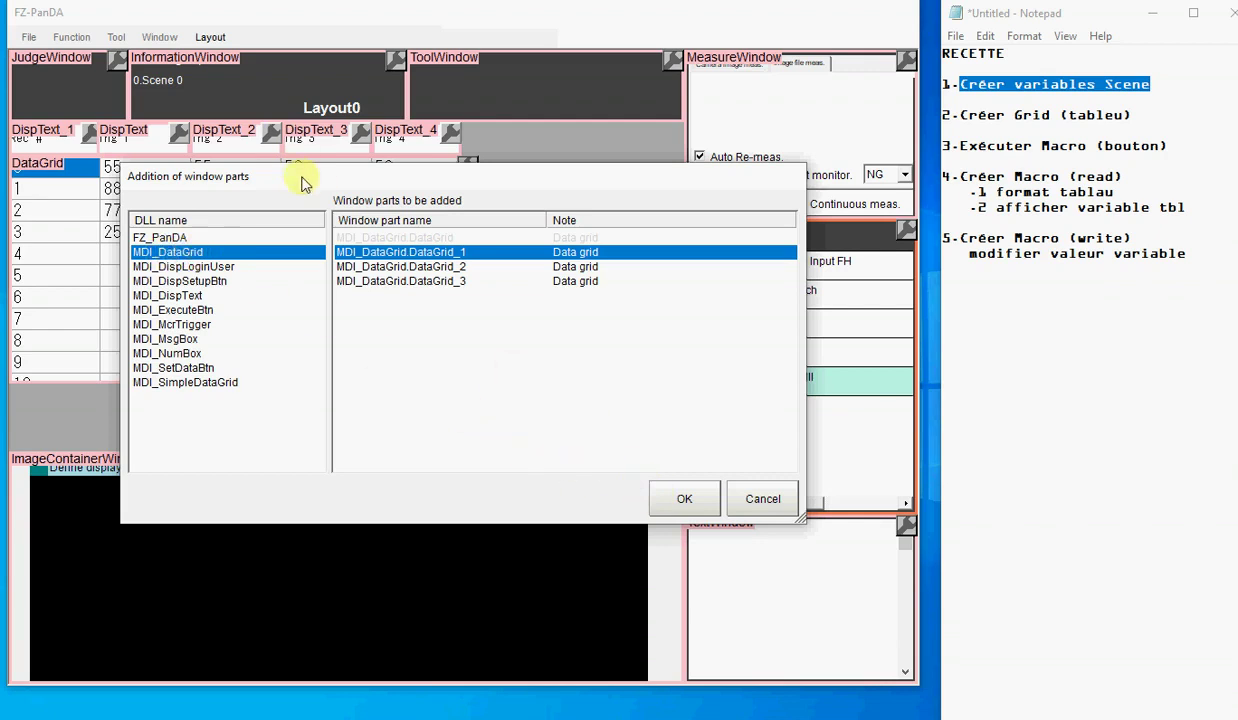
pyautogui.moveTo(301, 183); pyautogui.dragTo(365, 391)
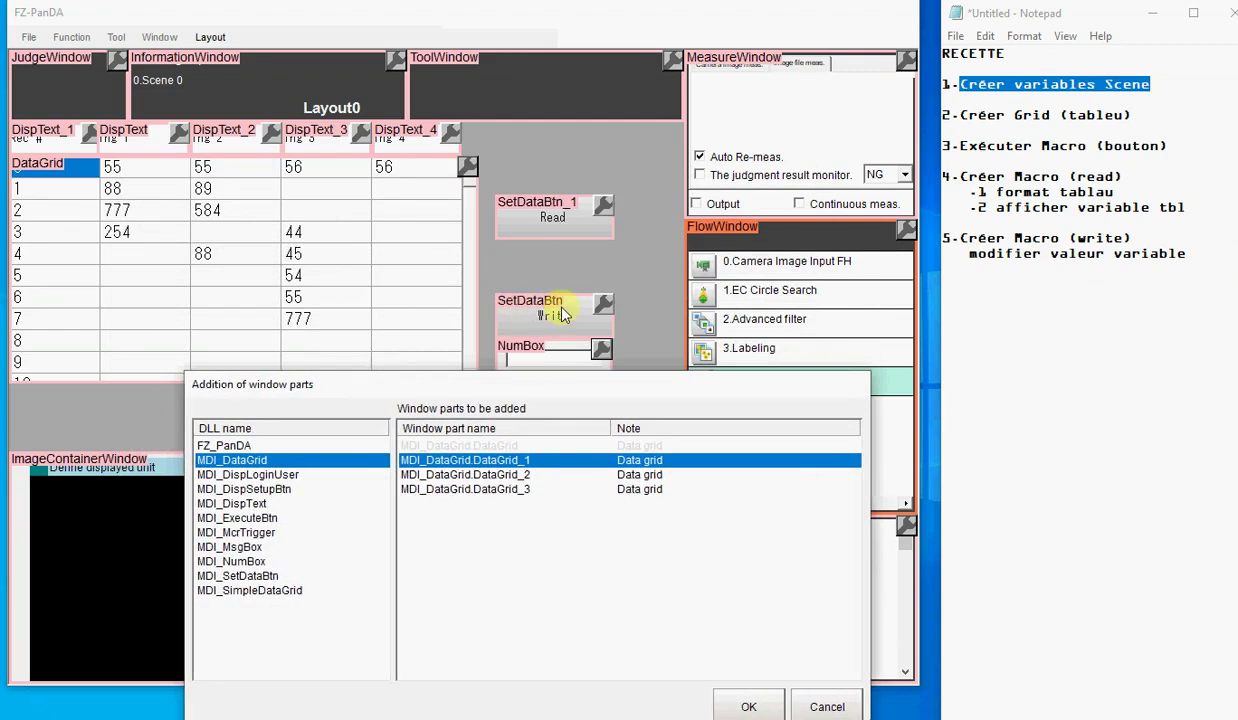
pyautogui.click(238, 575)
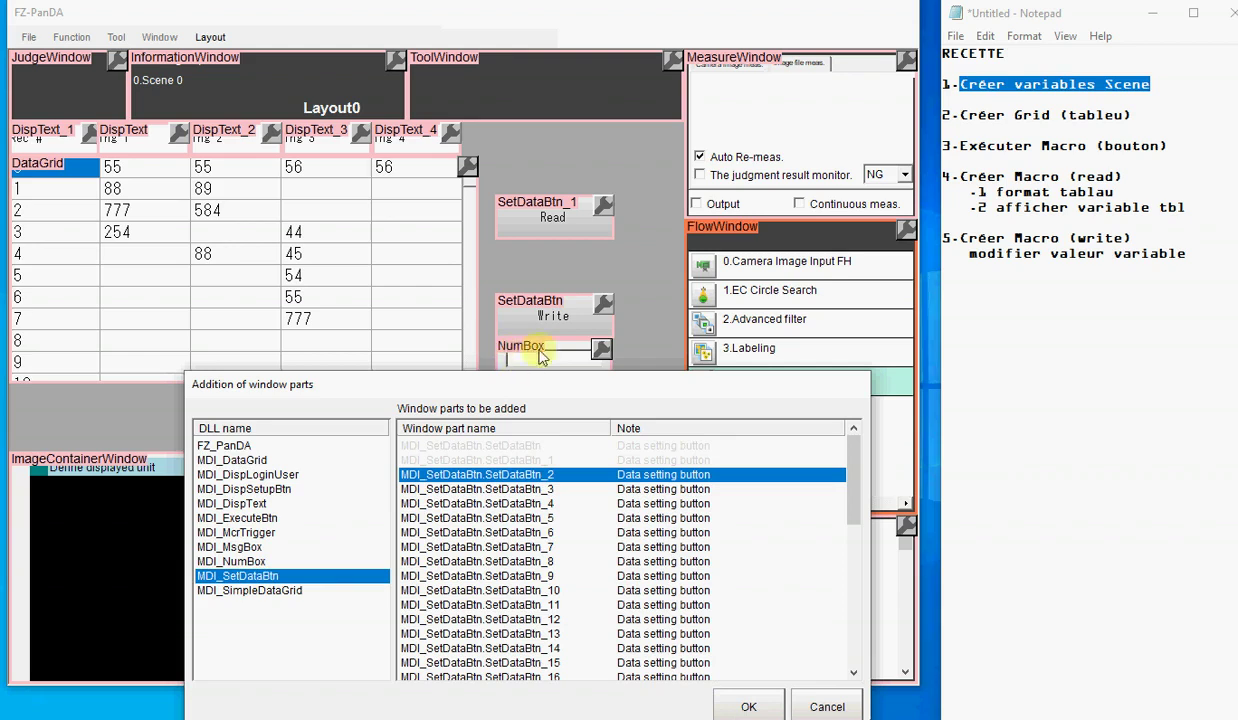
pyautogui.click(247, 563)
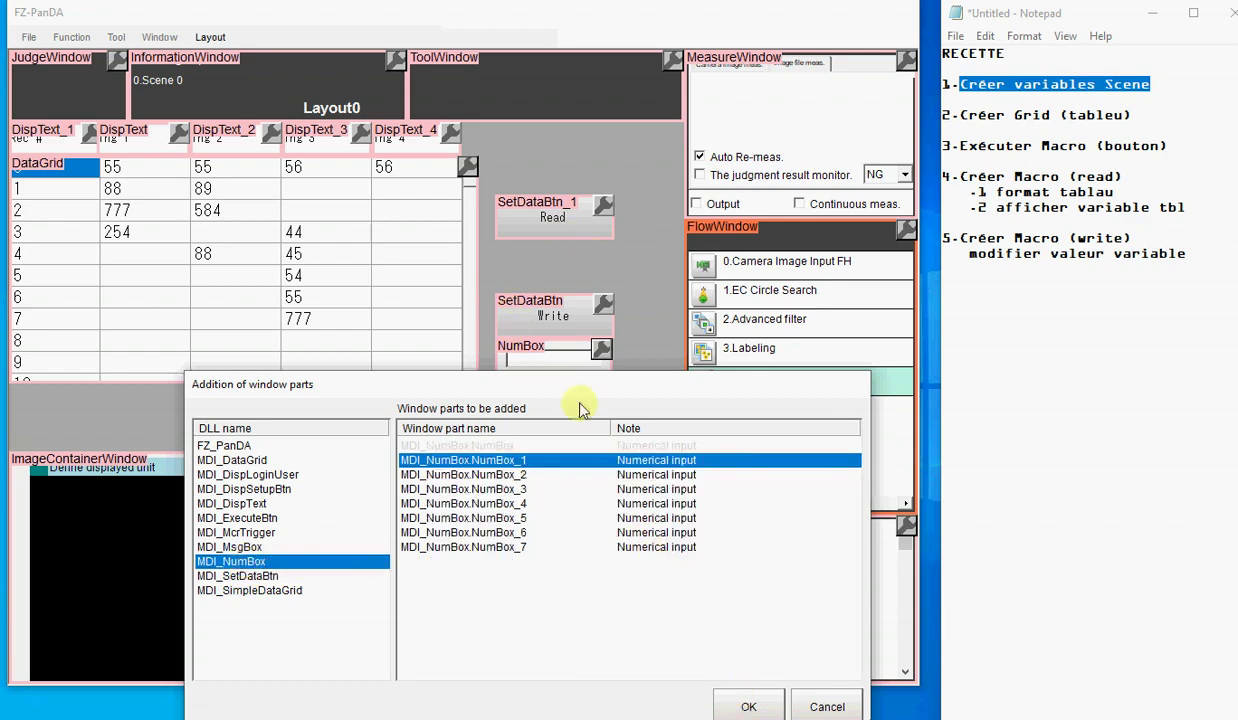
pyautogui.moveTo(463, 388); pyautogui.dragTo(389, 221)
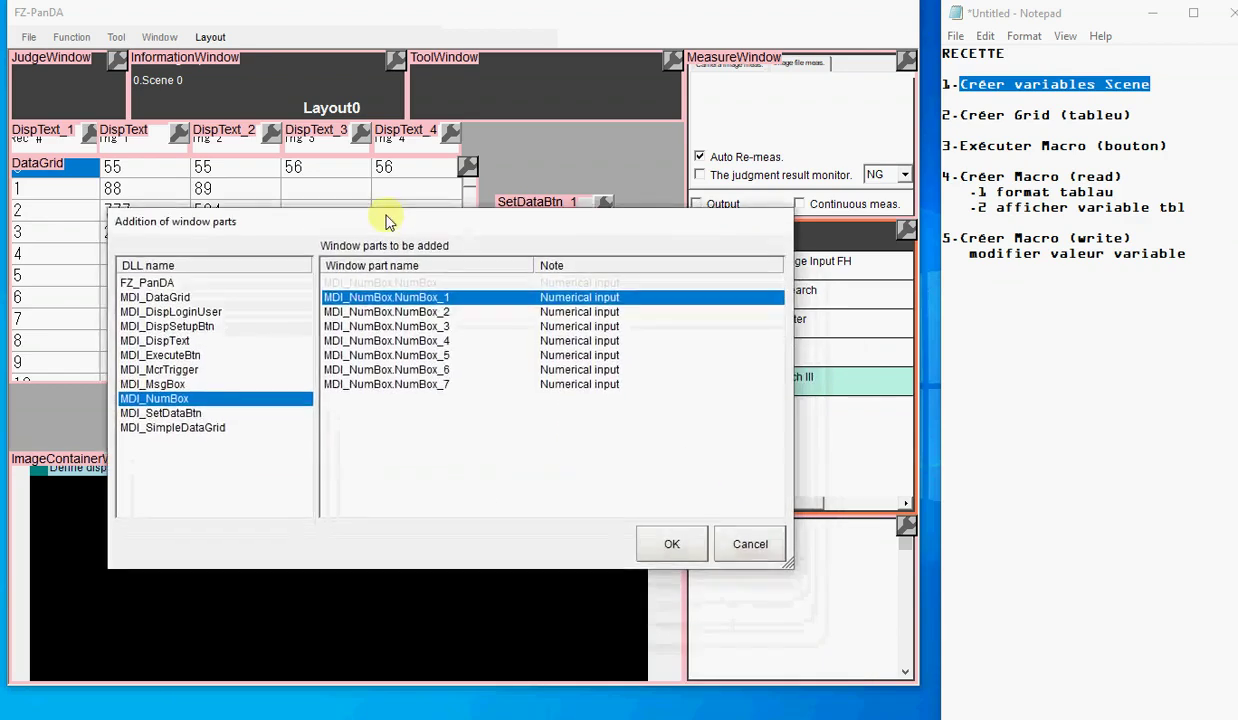
pyautogui.click(664, 540)
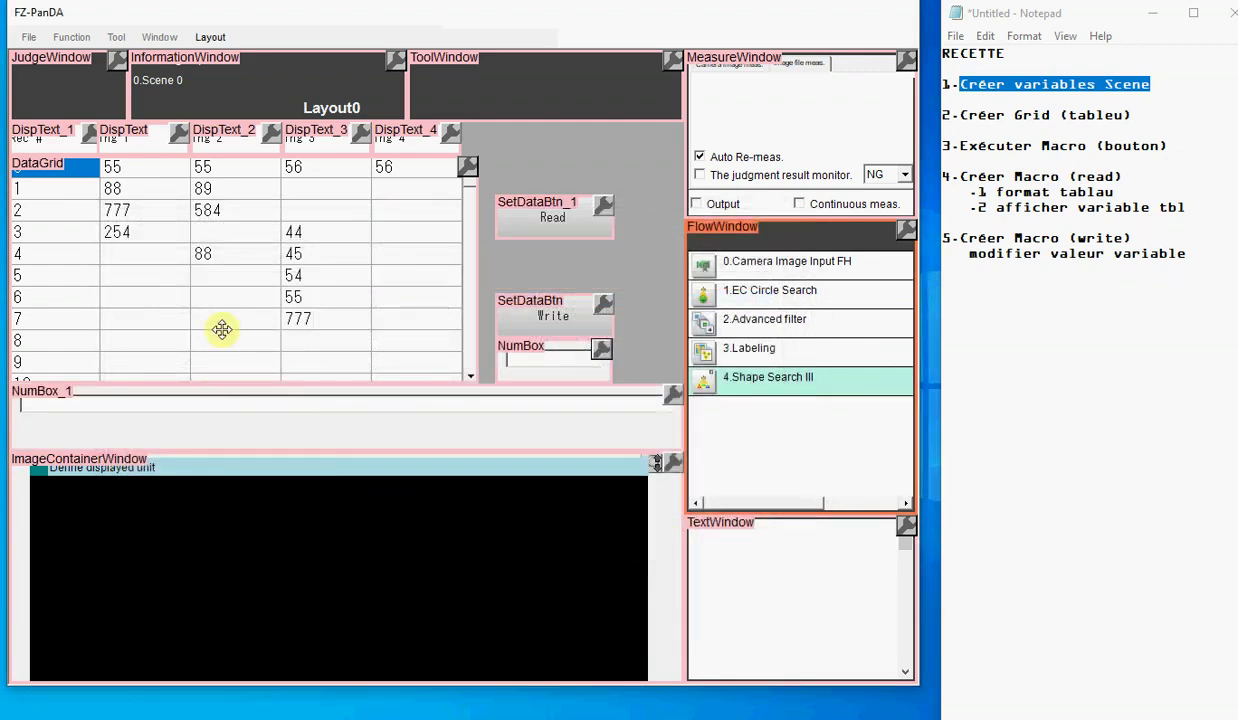
pyautogui.rightClick(240, 424)
pyautogui.click(257, 433)
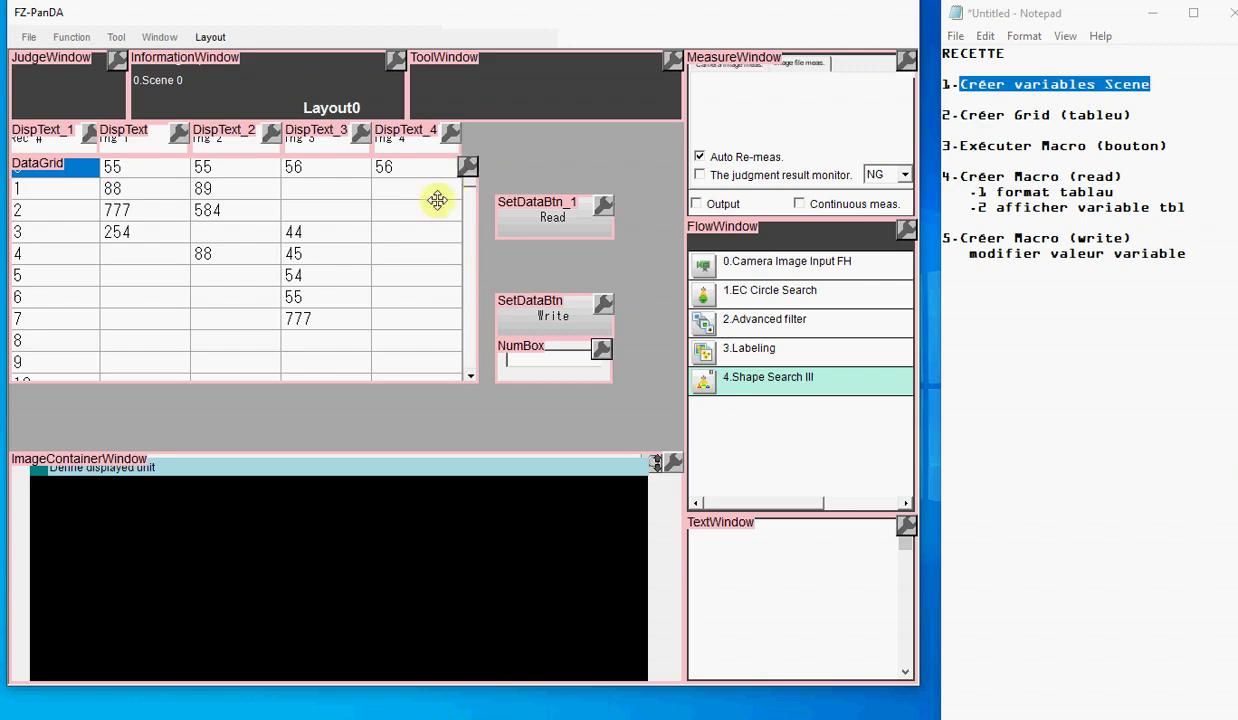
# Keep I/O Macro as the DataGrid's macro type, clear its Cell Select entry and apply the settings.
pyautogui.click(468, 167)
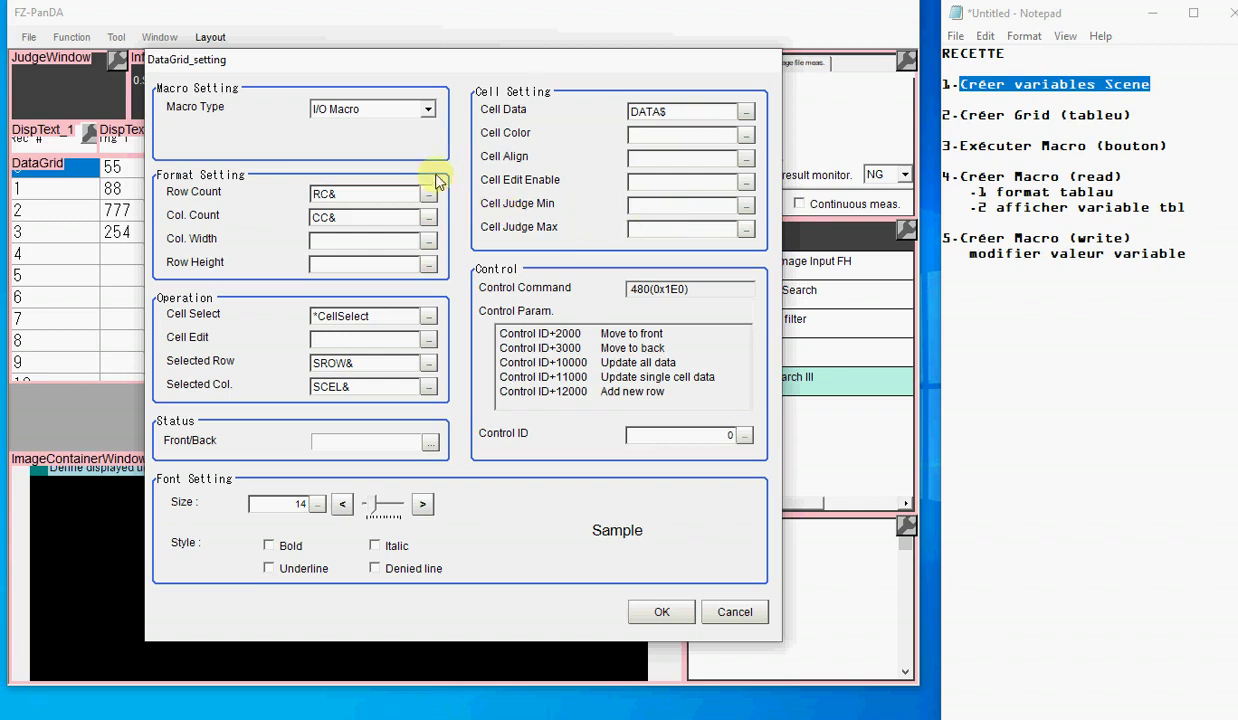
pyautogui.click(428, 109)
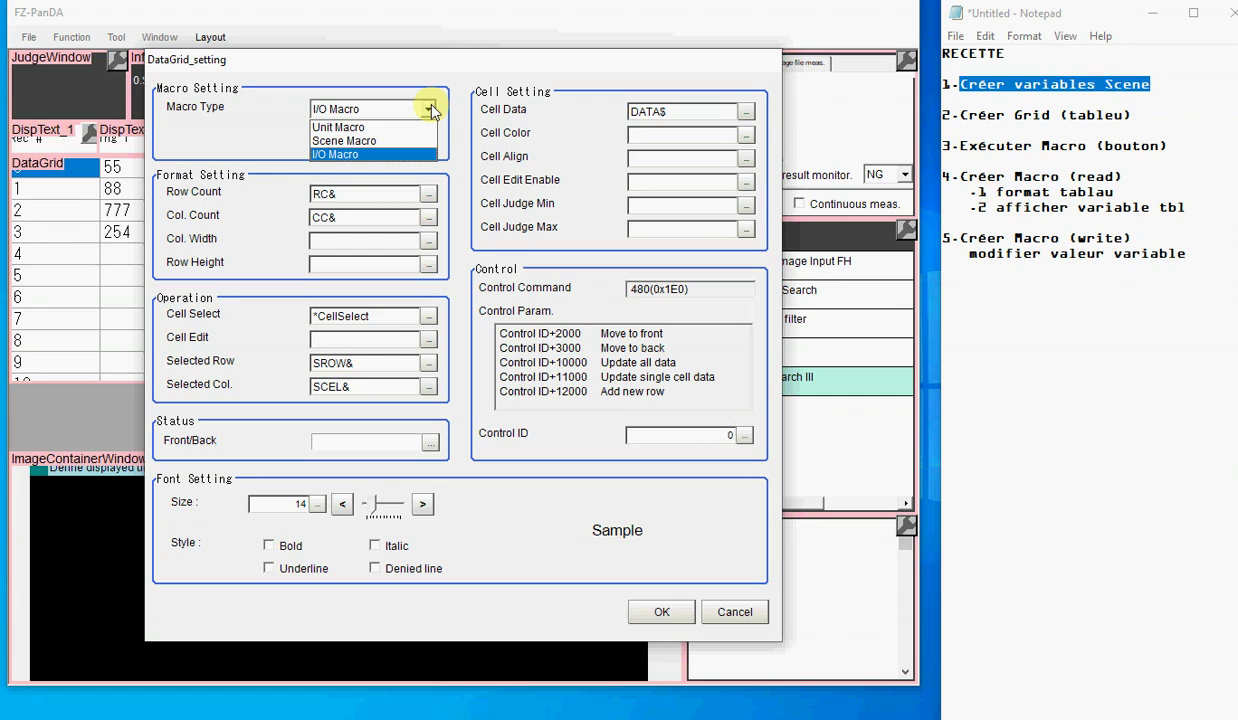
pyautogui.click(422, 157)
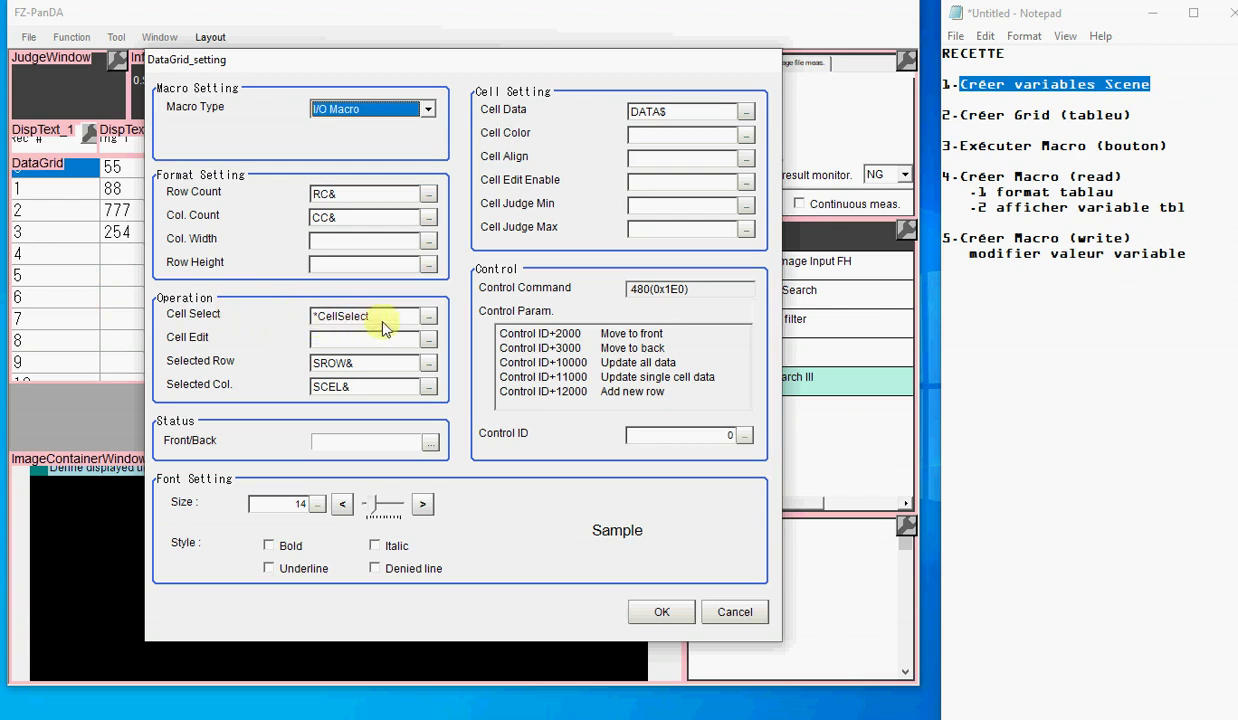
pyautogui.click(428, 318)
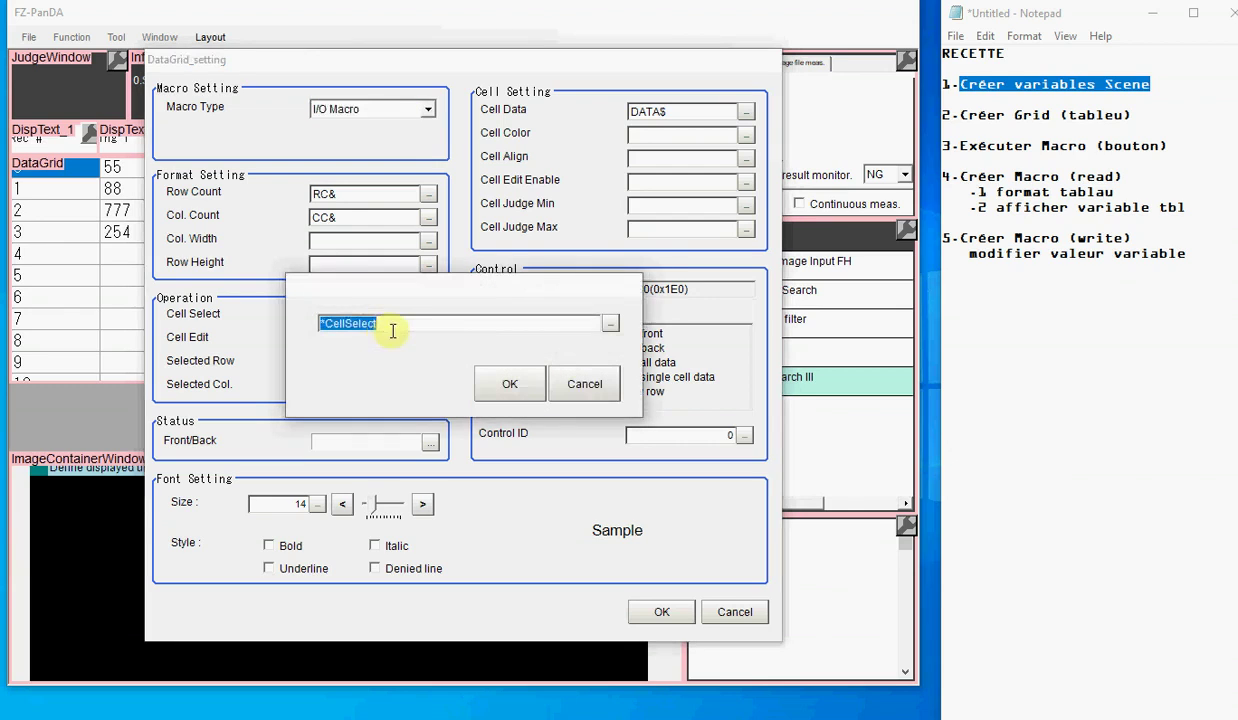
pyautogui.press('BackSpace')
pyautogui.click(478, 388)
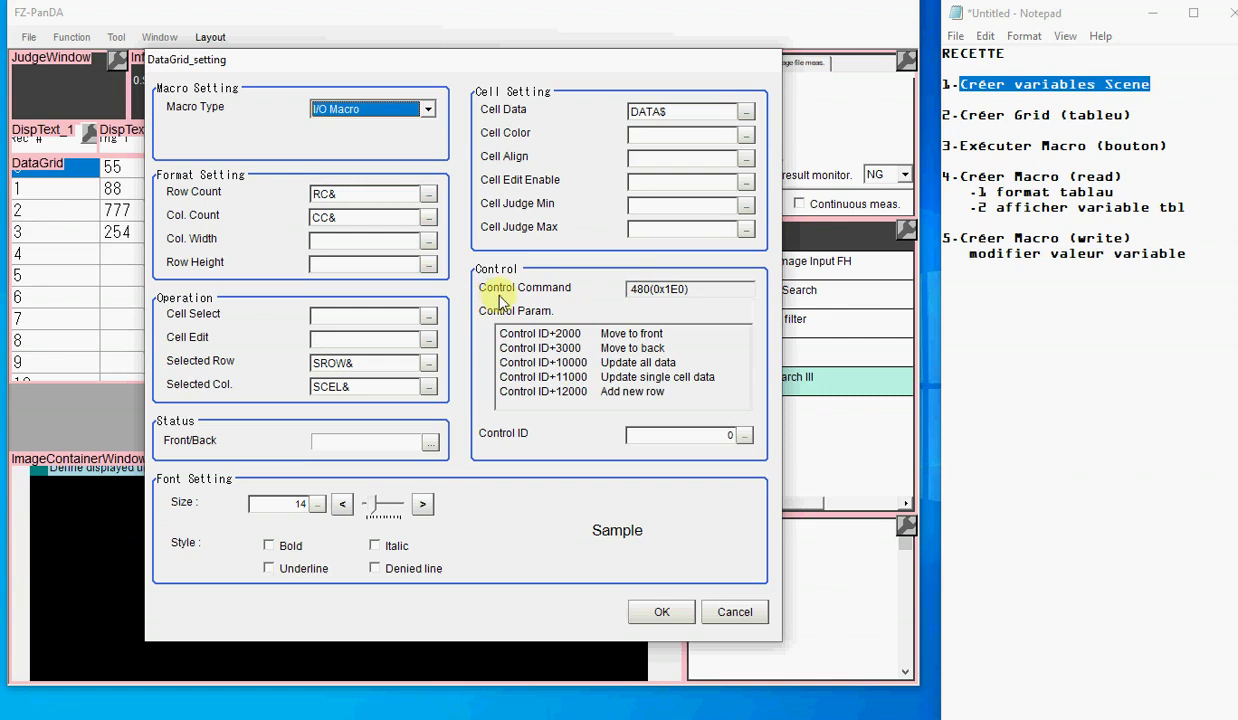
pyautogui.click(626, 289)
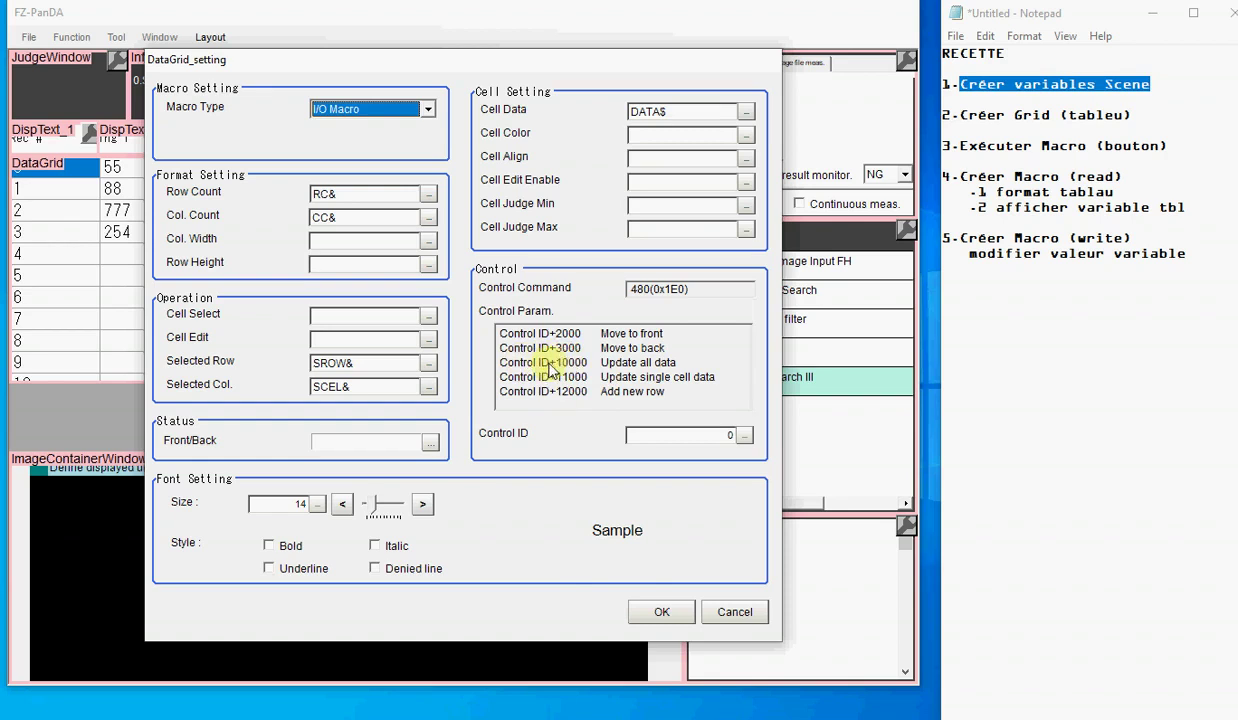
pyautogui.click(640, 608)
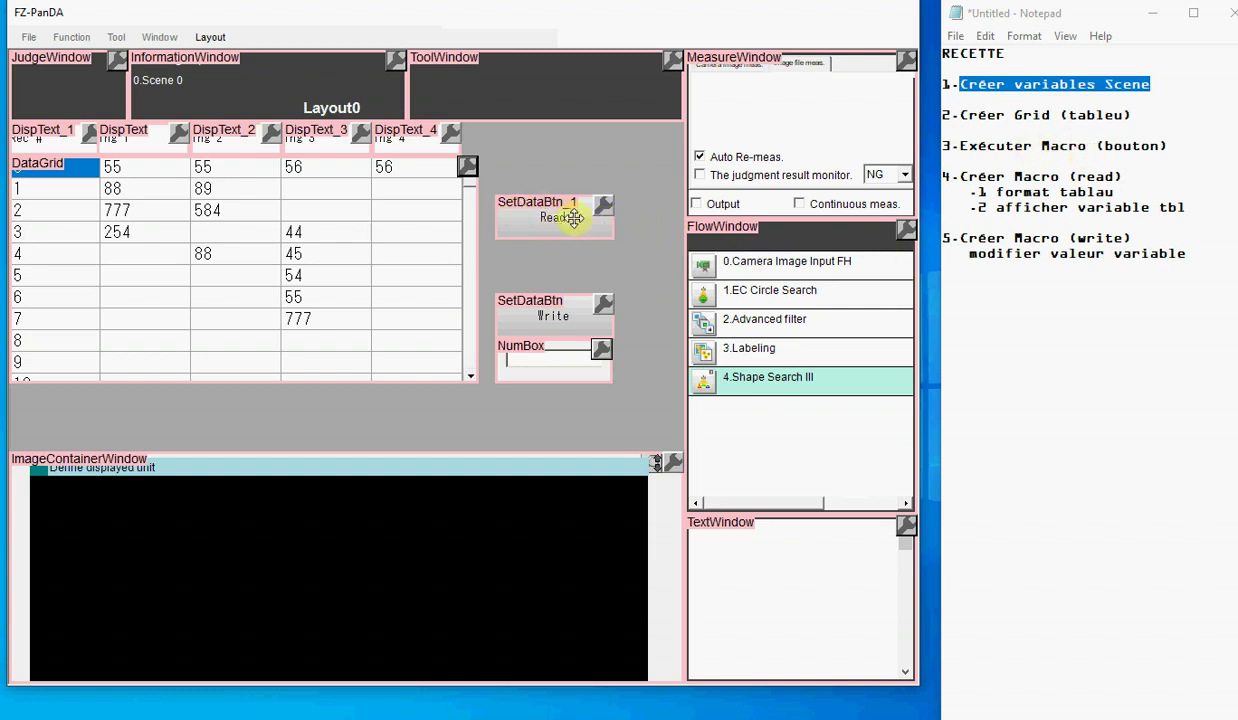
# Check the Read button's operation settings, keeping System data as its data type, and end the layout modification.
pyautogui.click(605, 205)
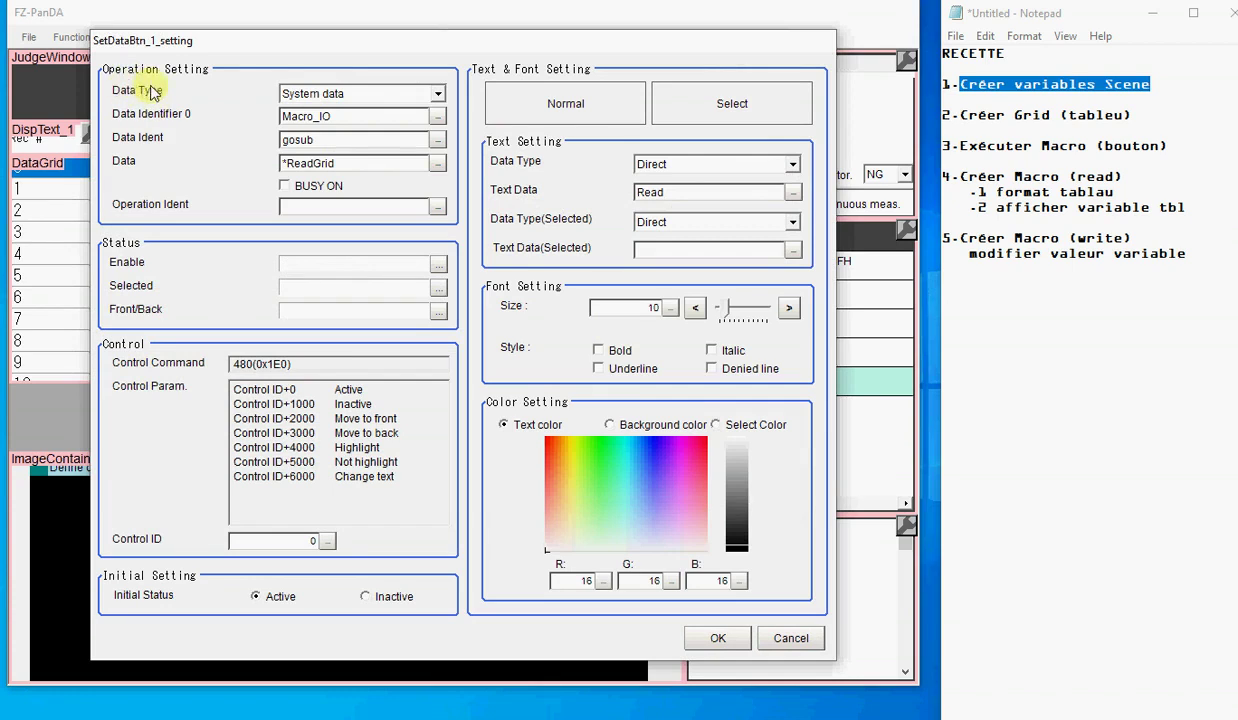
pyautogui.click(438, 95)
pyautogui.click(426, 153)
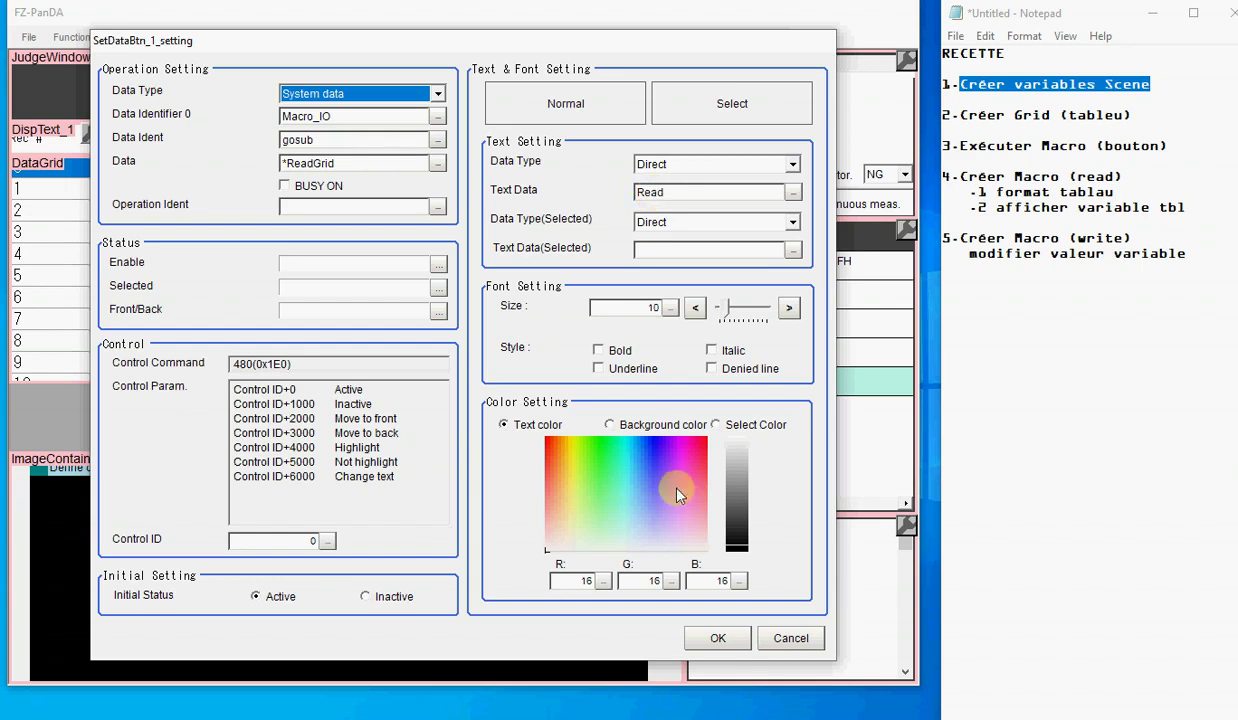
pyautogui.click(714, 638)
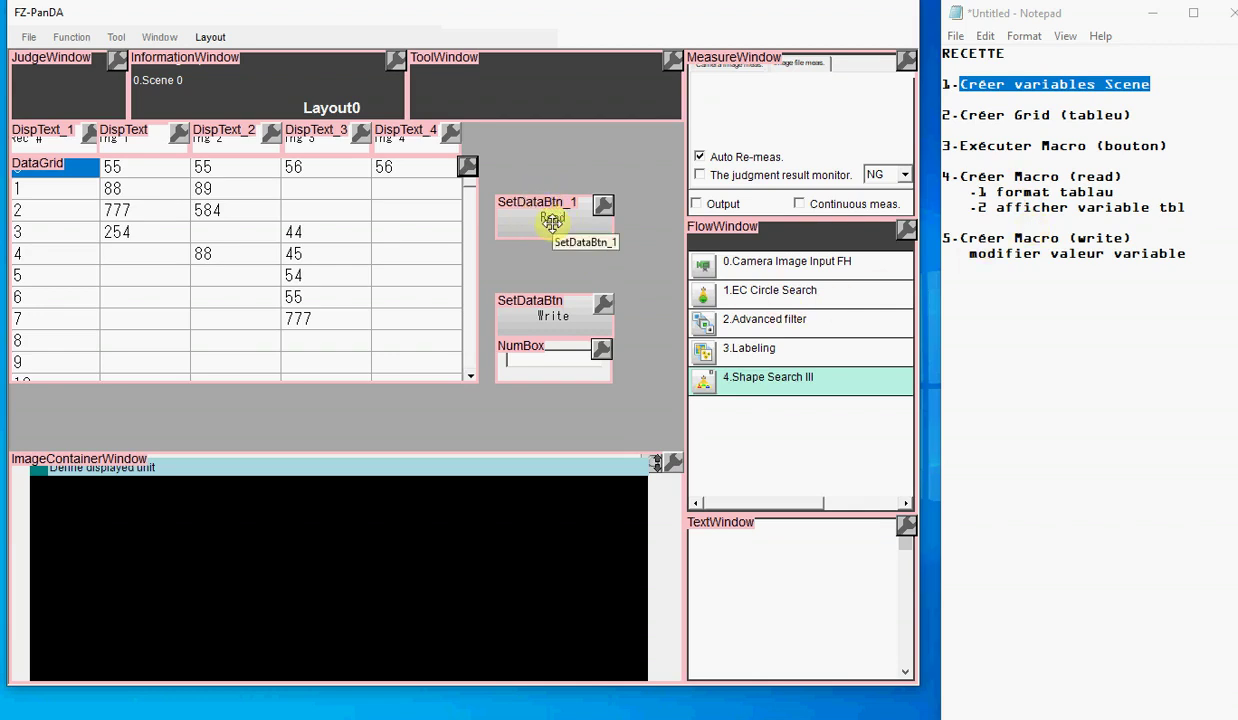
pyautogui.click(603, 204)
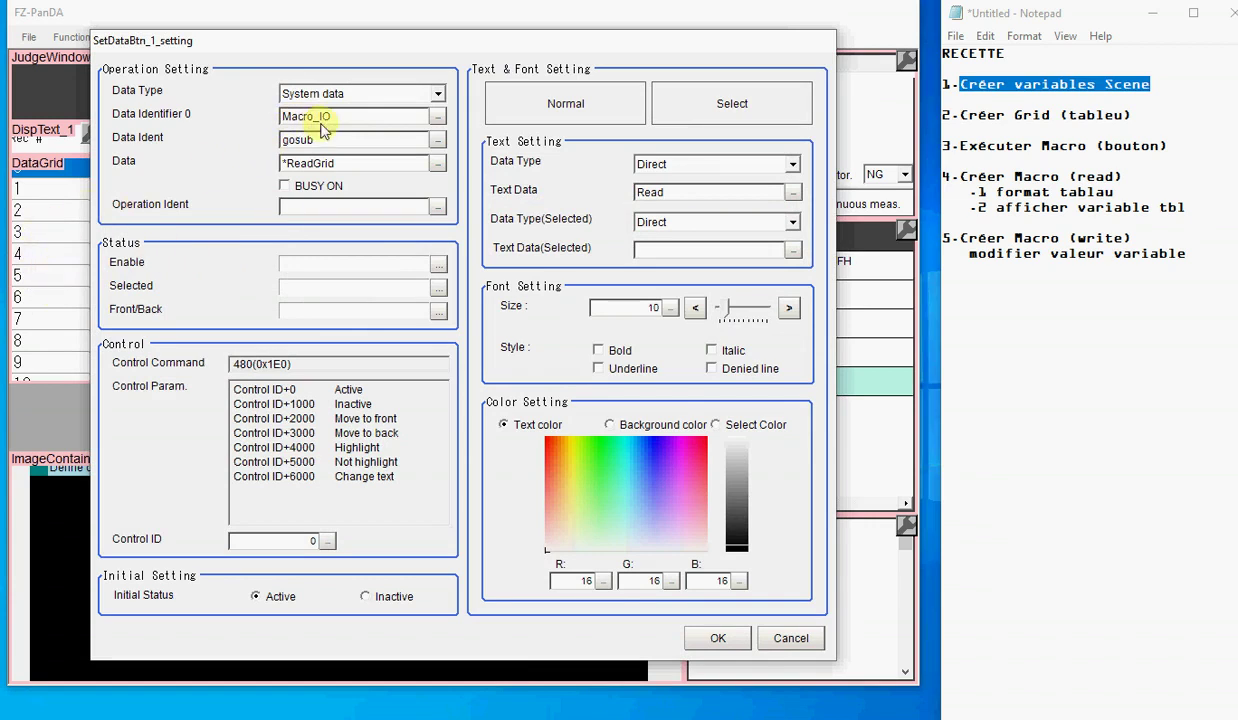
pyautogui.click(716, 638)
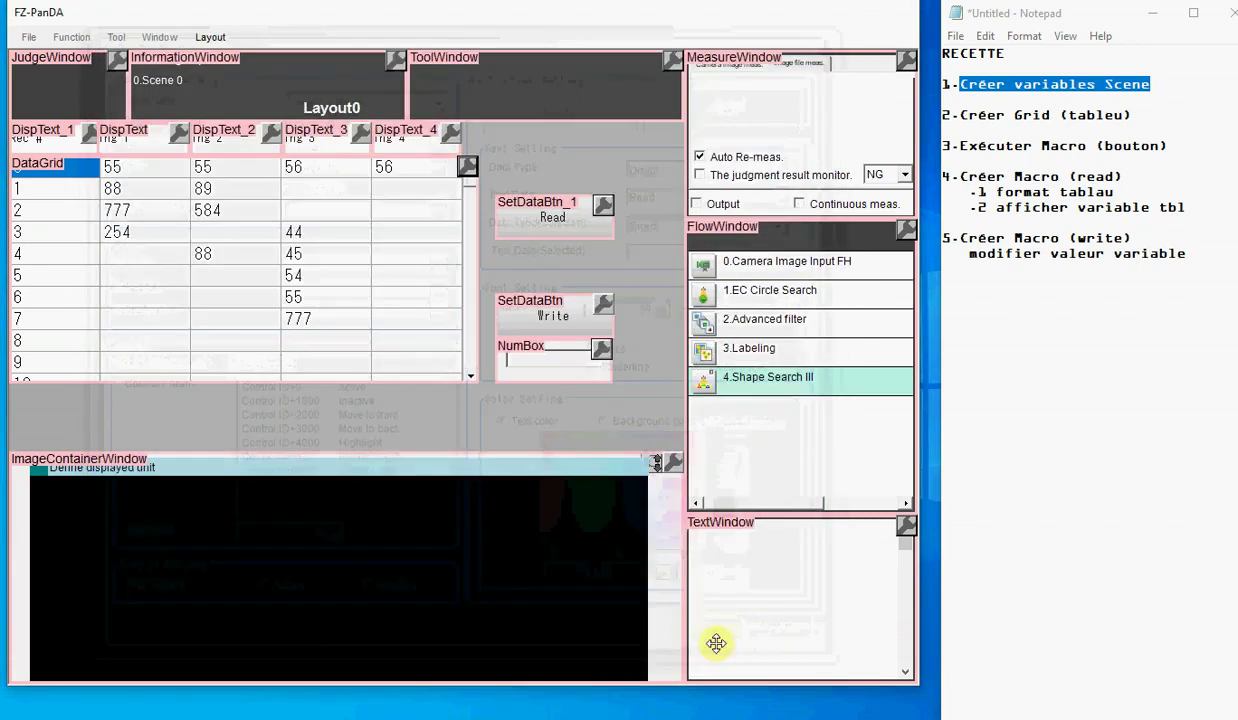
pyautogui.rightClick(406, 408)
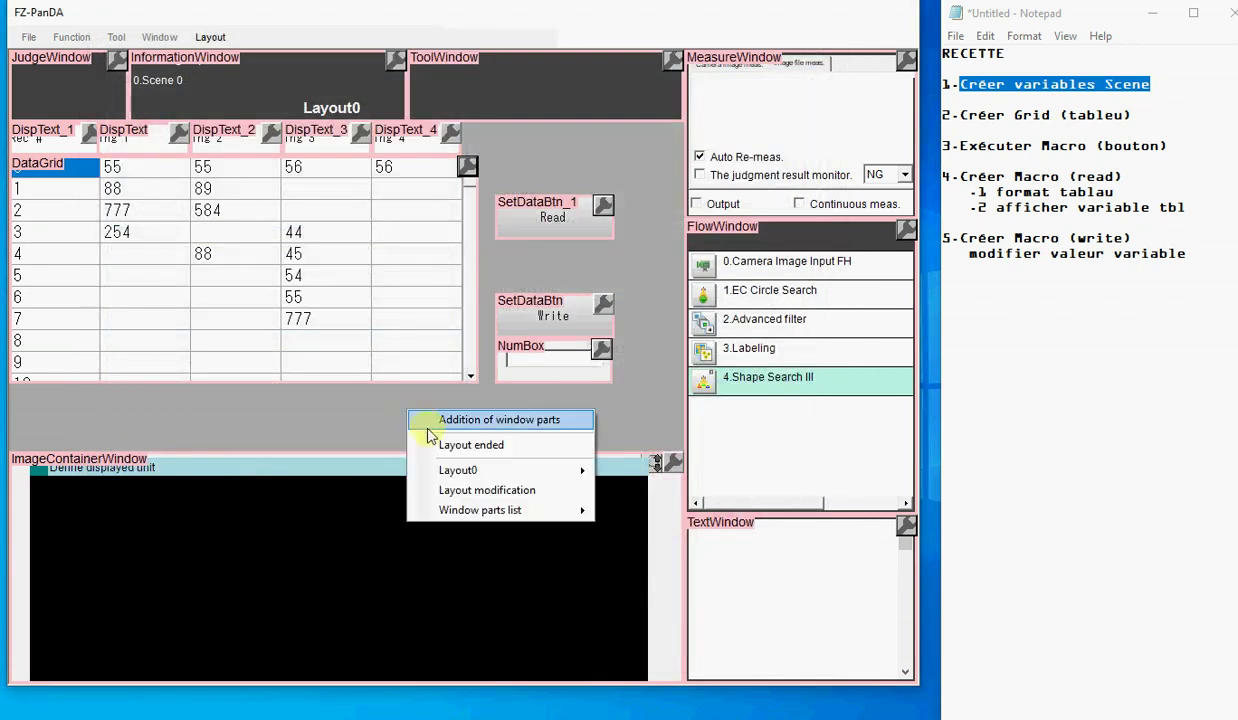
pyautogui.click(441, 450)
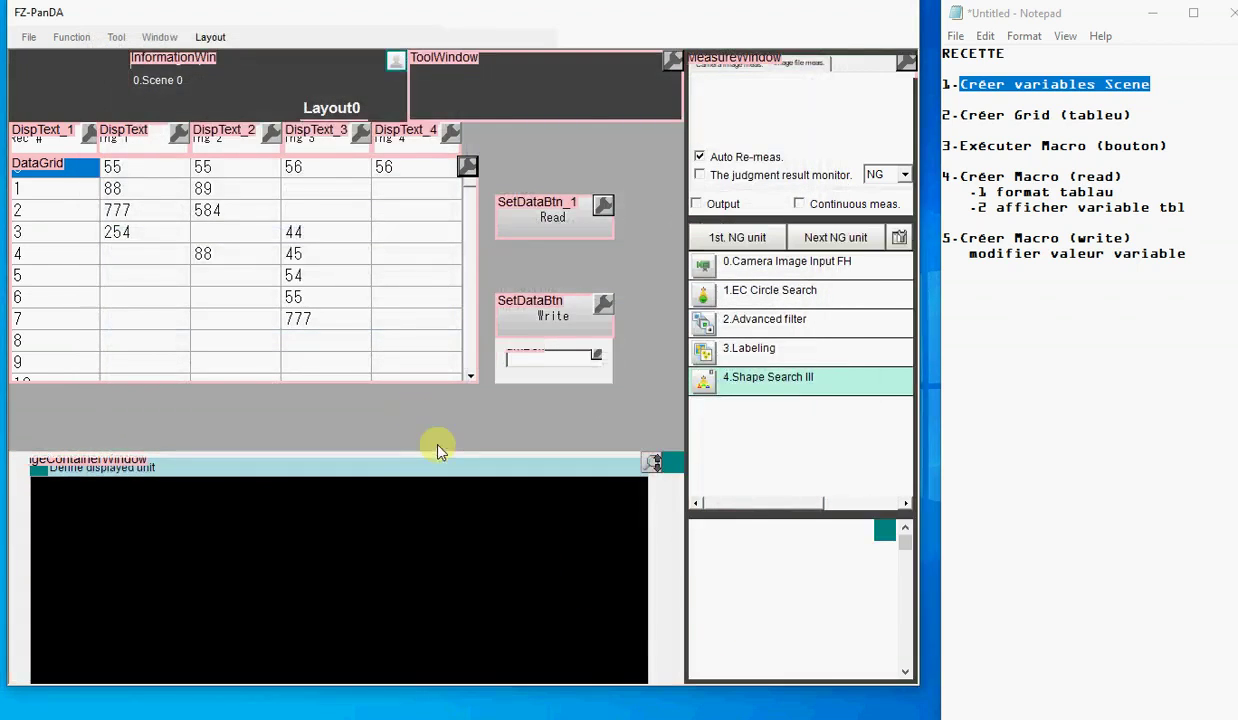
# Open the code of the *ReadGrid communication command macro for editing.
pyautogui.click(115, 37)
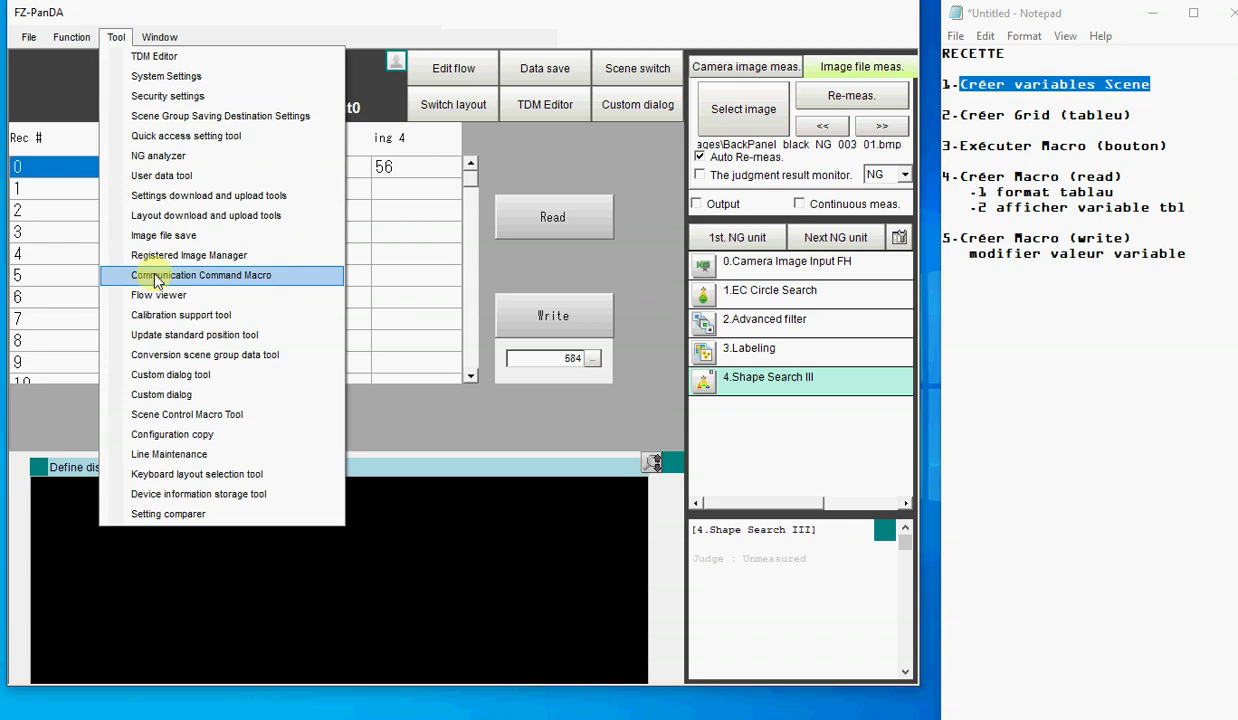
pyautogui.click(158, 276)
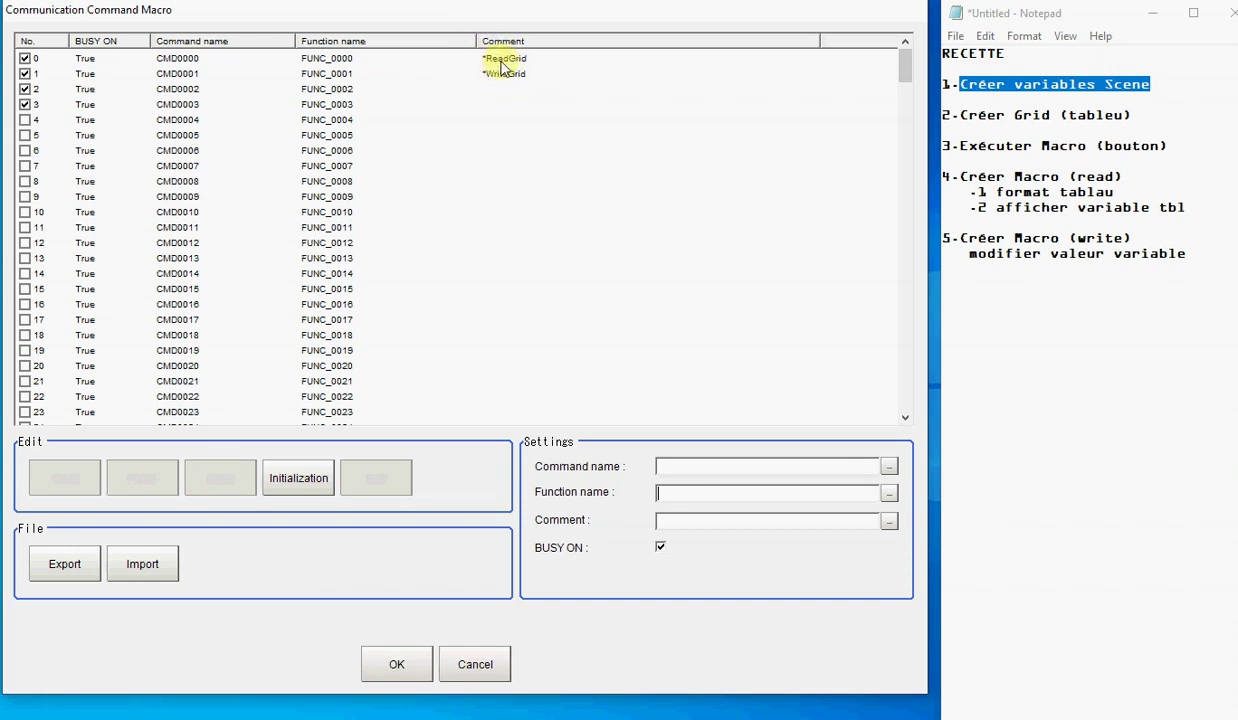
pyautogui.click(503, 62)
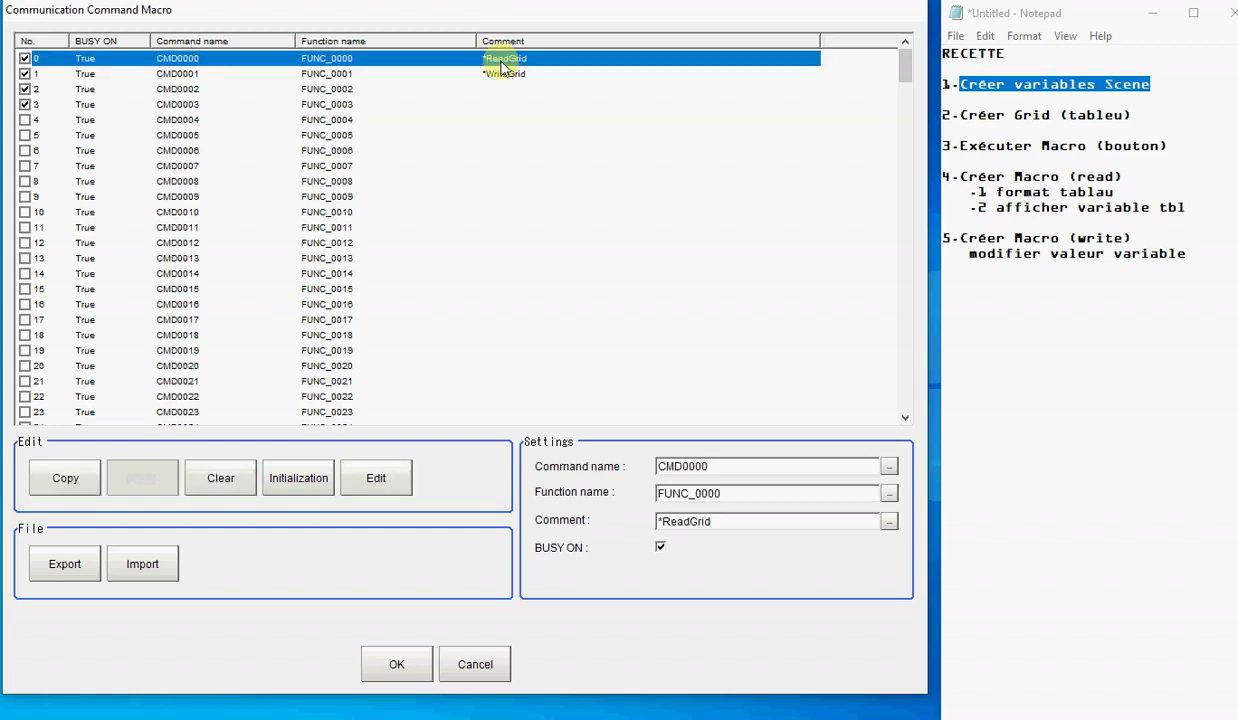
pyautogui.click(378, 480)
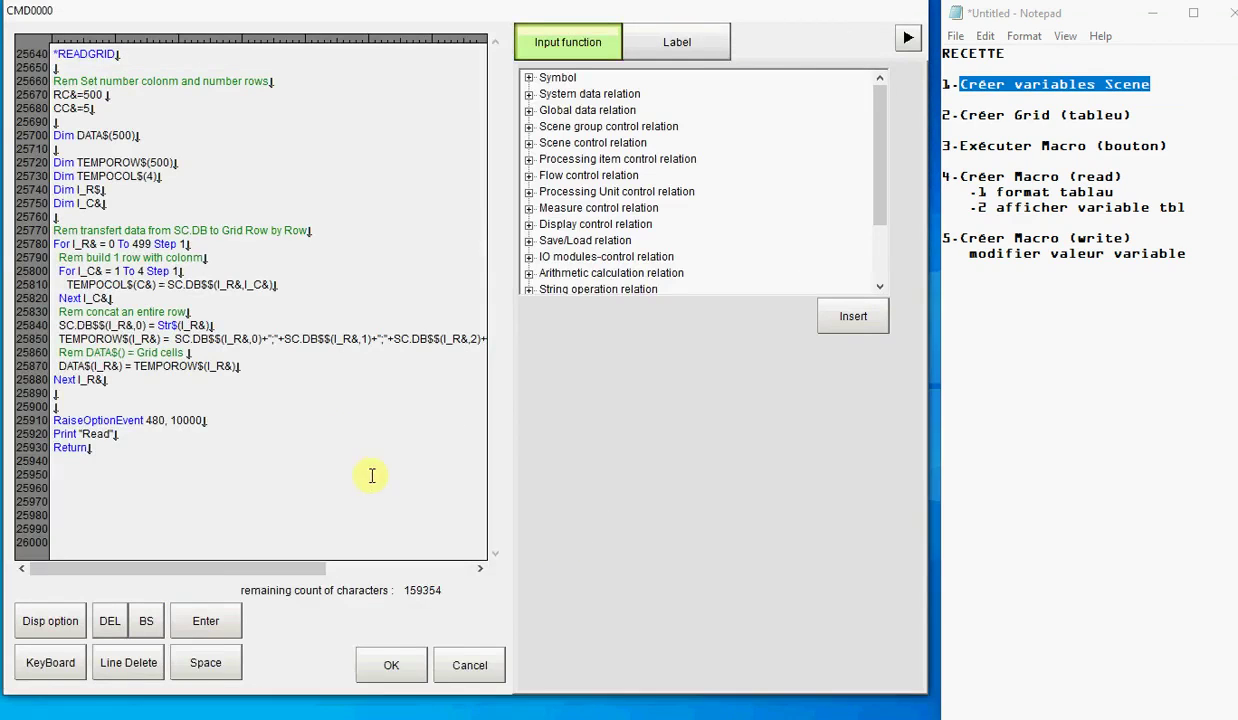
# Examine the *READGRID label, the Return line, the row and column count assignments and the DATA$ array declaration.
pyautogui.moveTo(136, 56); pyautogui.dragTo(52, 55)
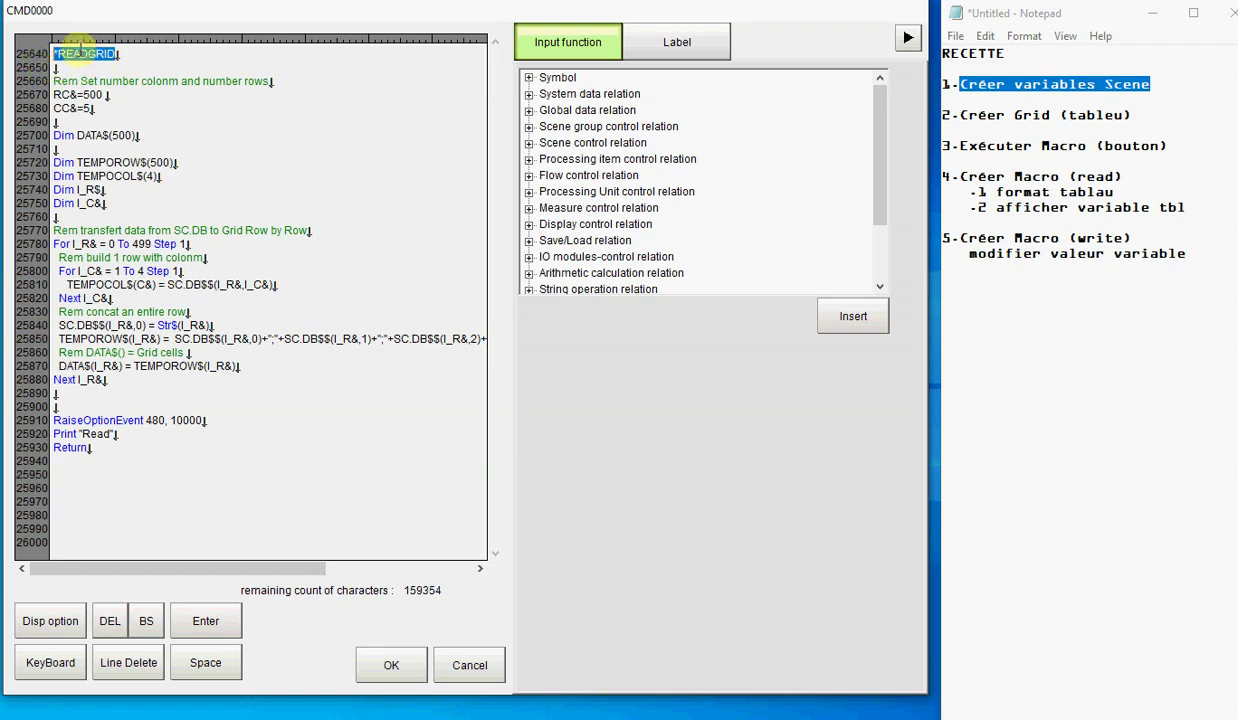
pyautogui.moveTo(92, 456); pyautogui.dragTo(30, 452)
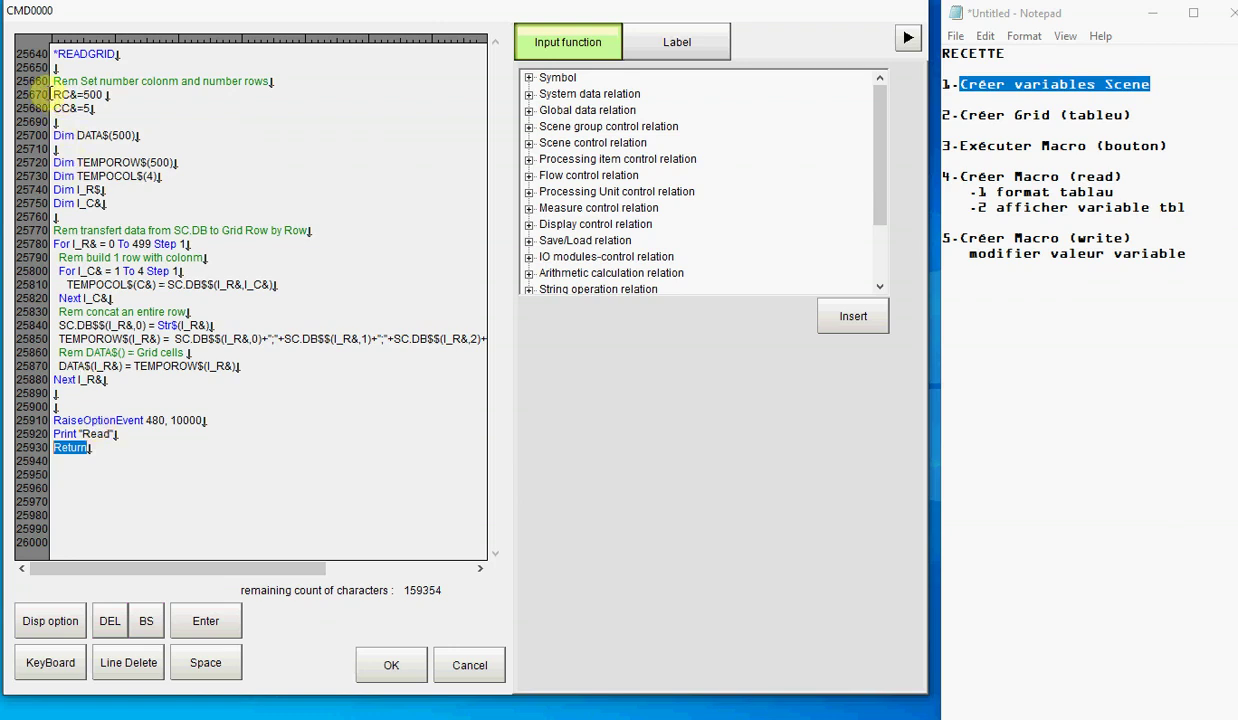
pyautogui.moveTo(50, 95); pyautogui.dragTo(103, 123)
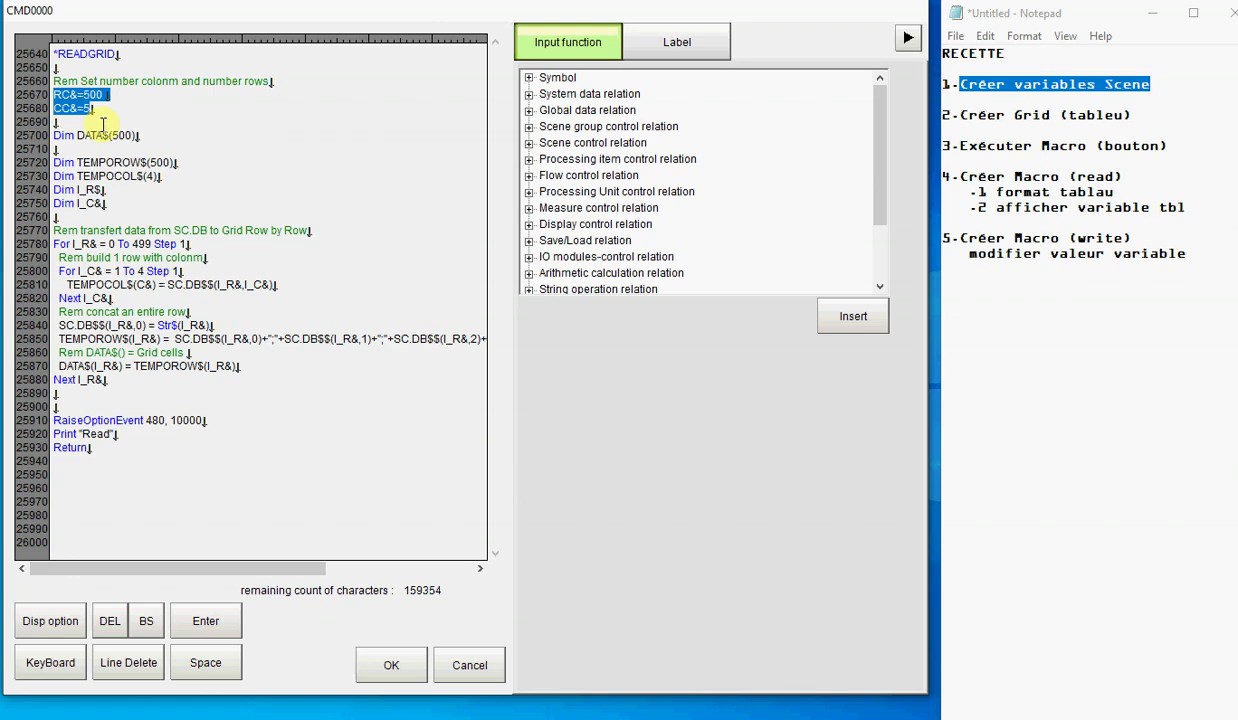
pyautogui.moveTo(79, 137); pyautogui.dragTo(134, 138)
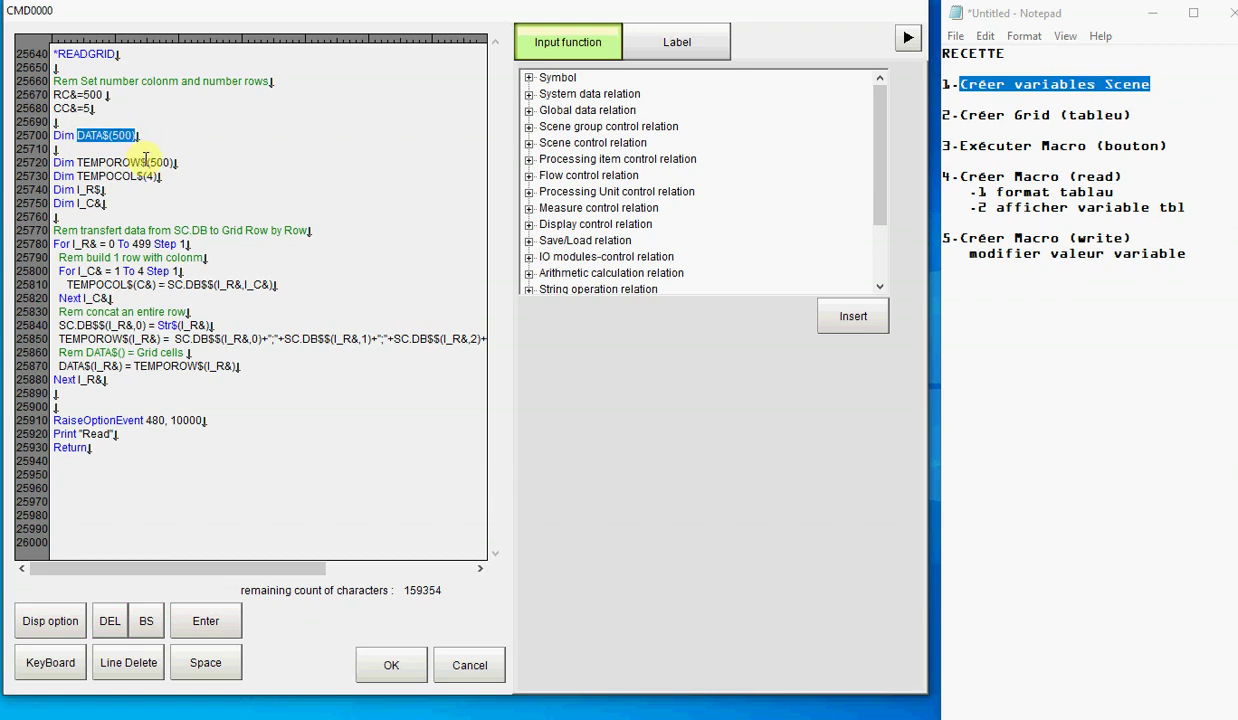
pyautogui.moveTo(78, 136); pyautogui.dragTo(104, 137)
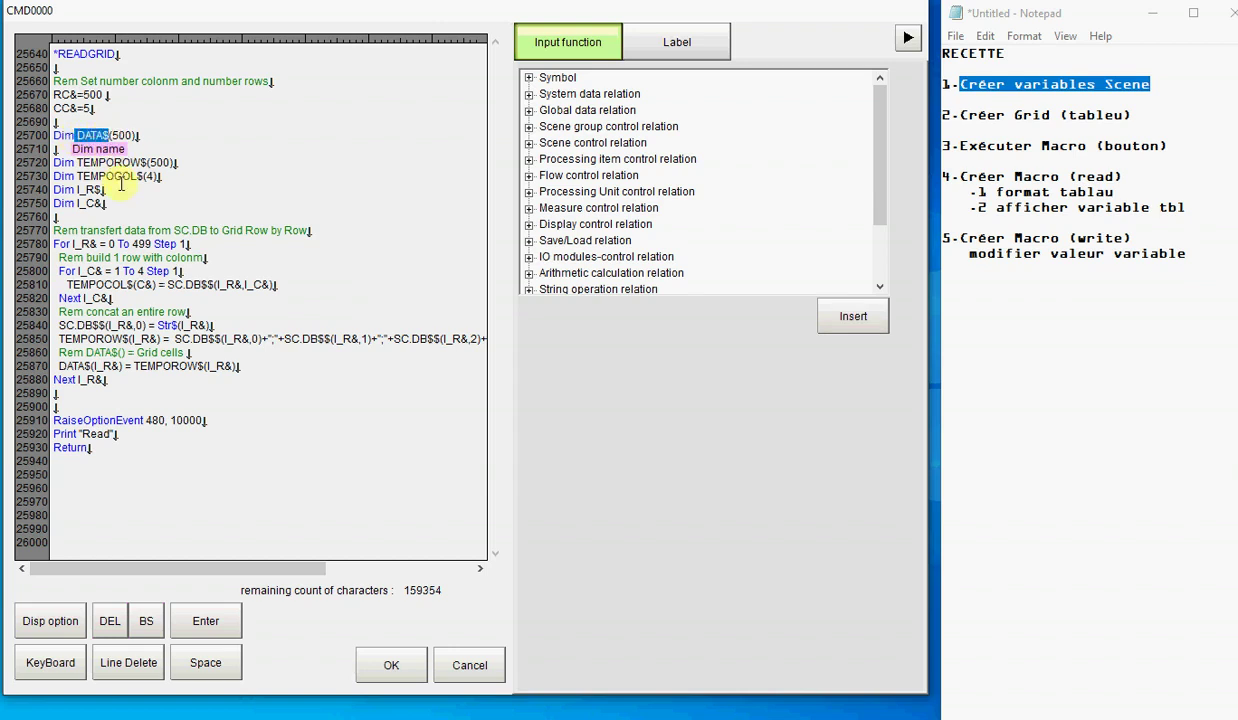
pyautogui.moveTo(112, 136); pyautogui.dragTo(131, 136)
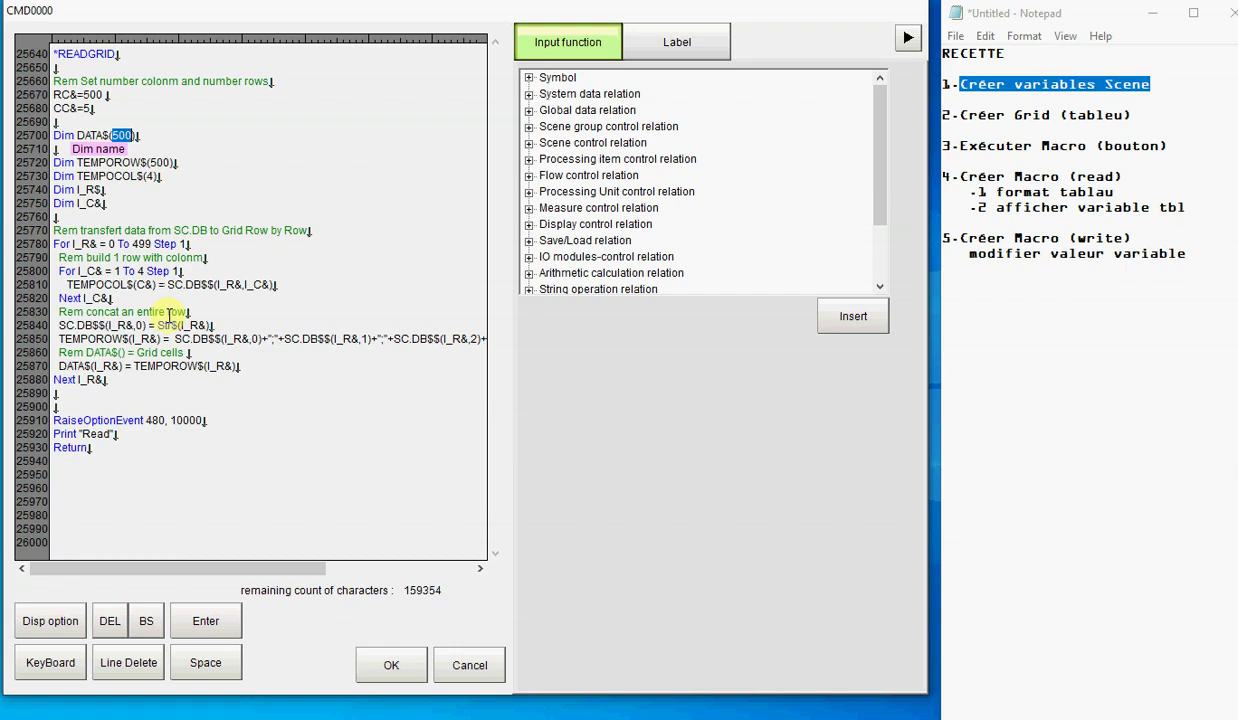
# Examine the loop that reads SC.DB$$ and concatenates its columns into TEMPOROW$ for each row.
pyautogui.moveTo(89, 244); pyautogui.dragTo(117, 370)
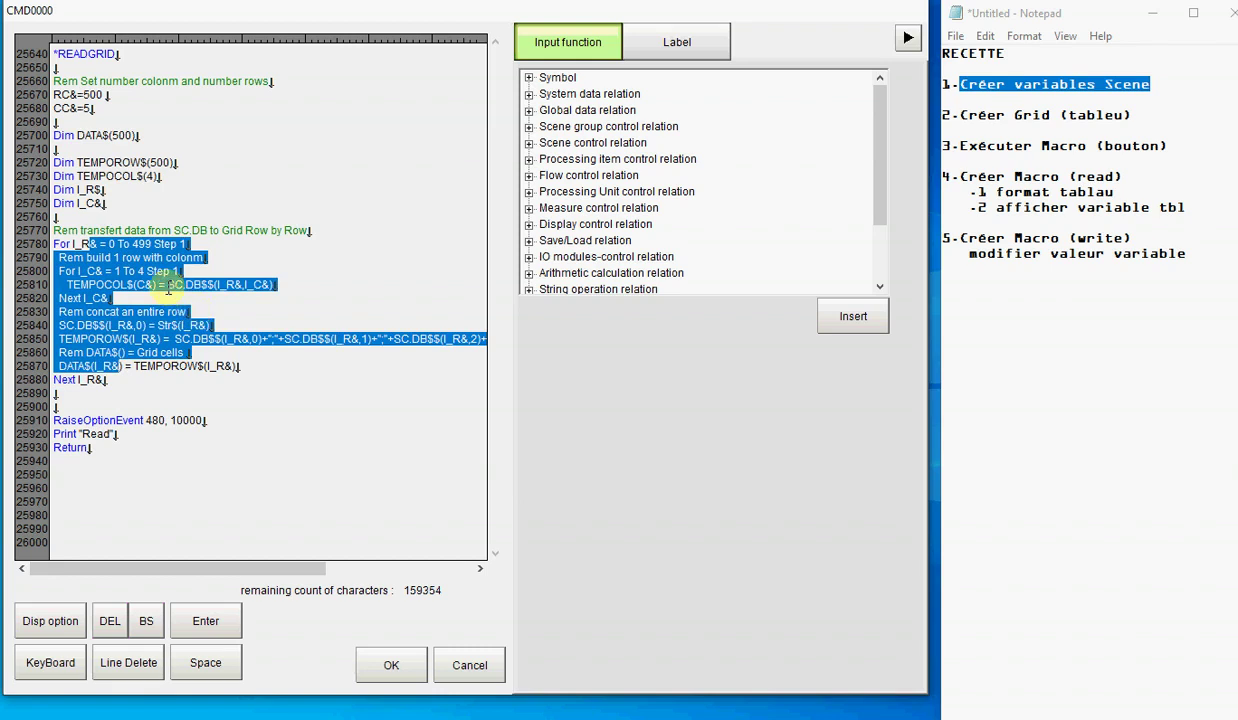
pyautogui.moveTo(167, 285); pyautogui.dragTo(213, 289)
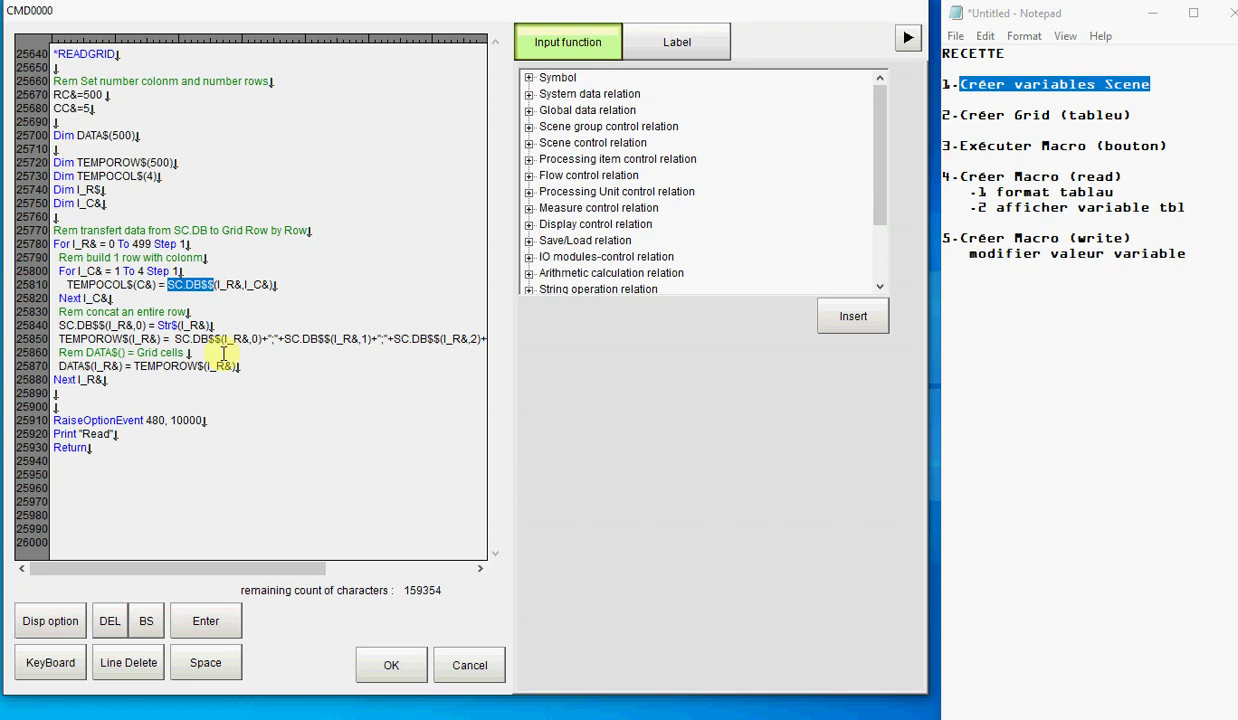
pyautogui.moveTo(58, 366); pyautogui.dragTo(123, 368)
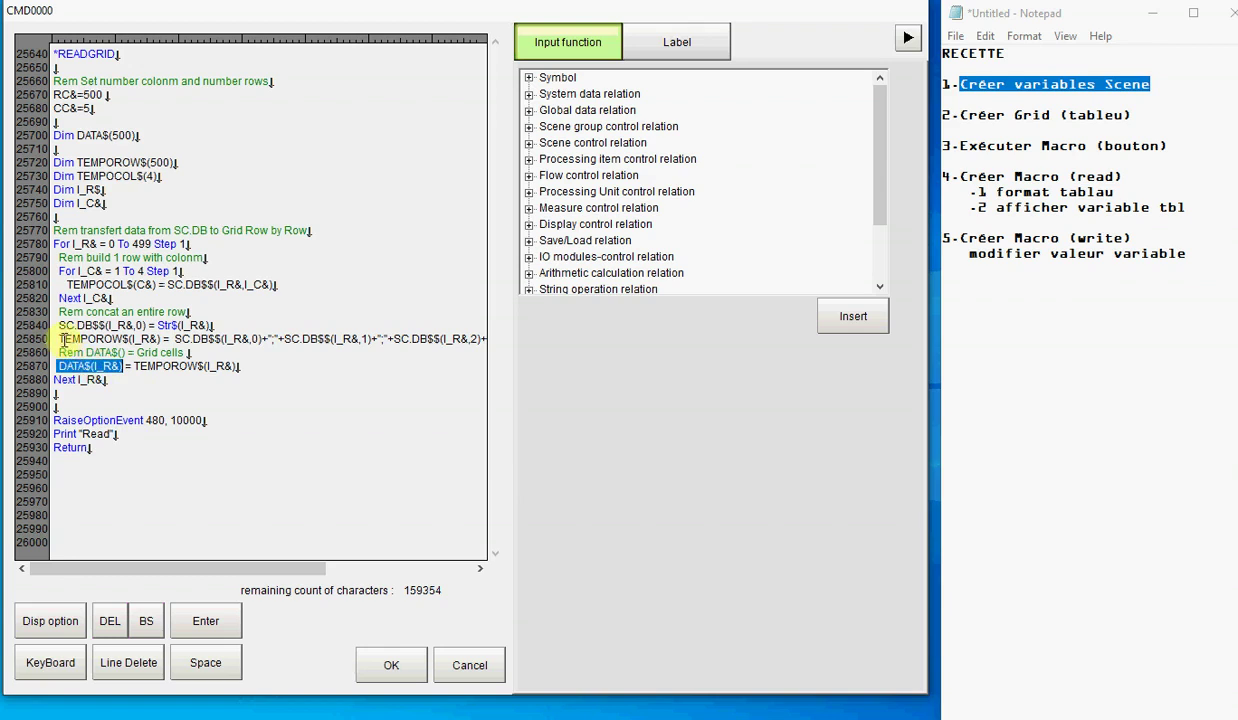
pyautogui.moveTo(60, 339); pyautogui.dragTo(430, 336)
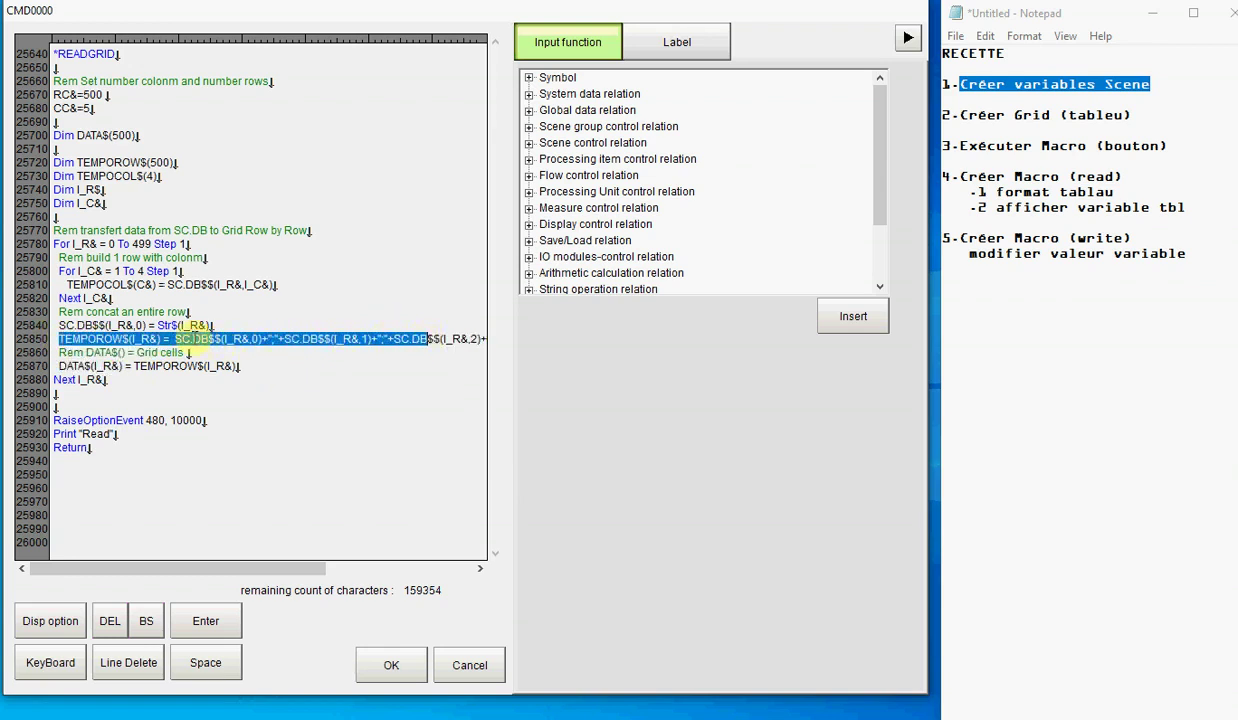
pyautogui.click(191, 339)
pyautogui.moveTo(181, 339); pyautogui.dragTo(262, 337)
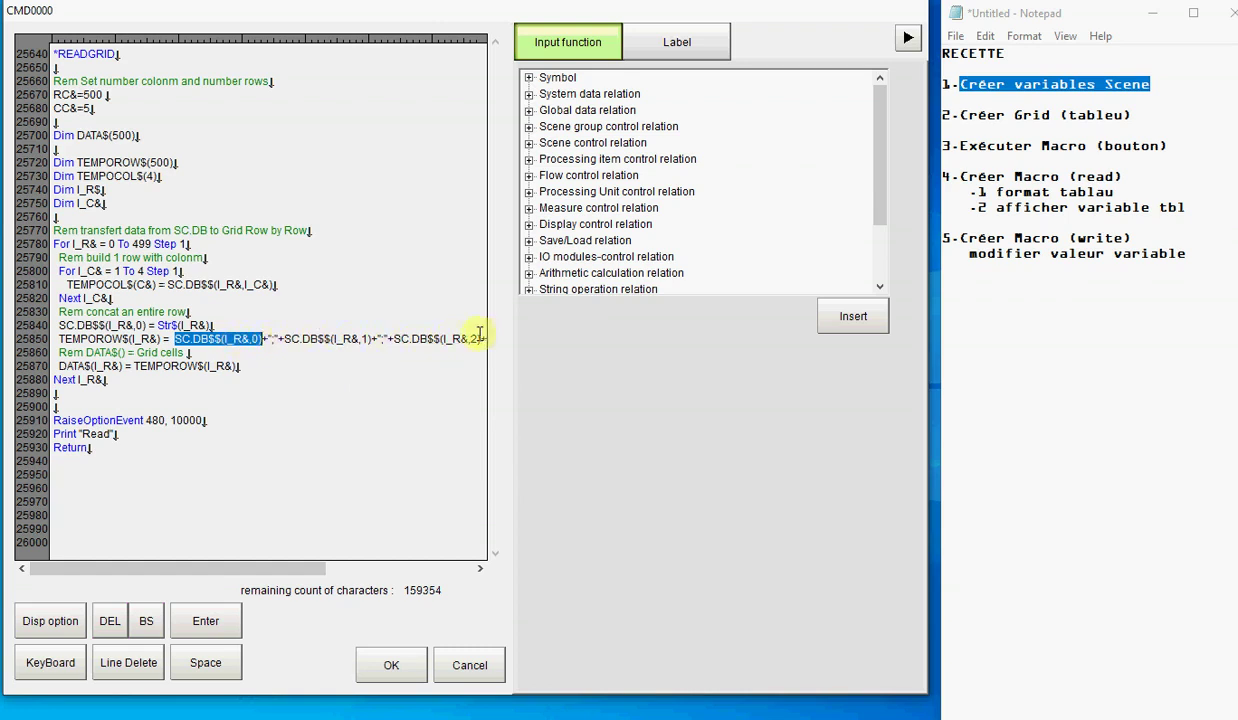
# Examine how TEMPOROW$ is assigned to DATA$ by row index and the RaiseOptionEvent line that updates the grid.
pyautogui.moveTo(57, 339); pyautogui.dragTo(232, 376)
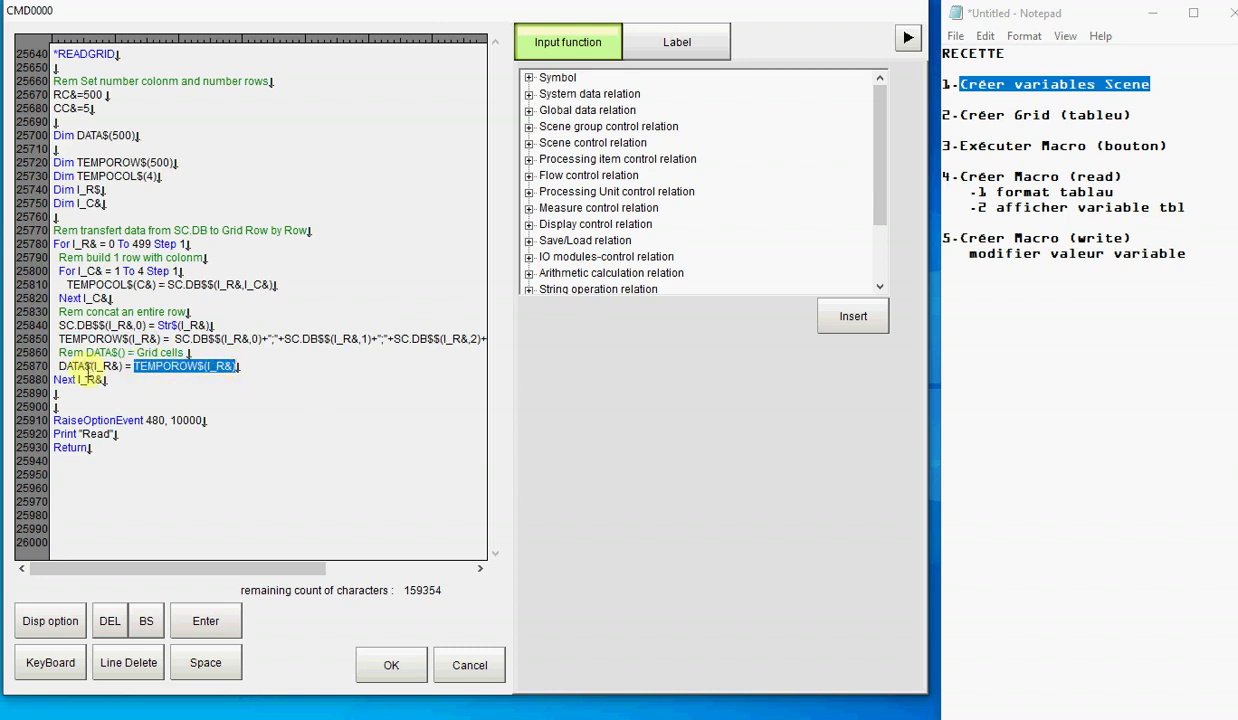
pyautogui.moveTo(58, 366); pyautogui.dragTo(122, 368)
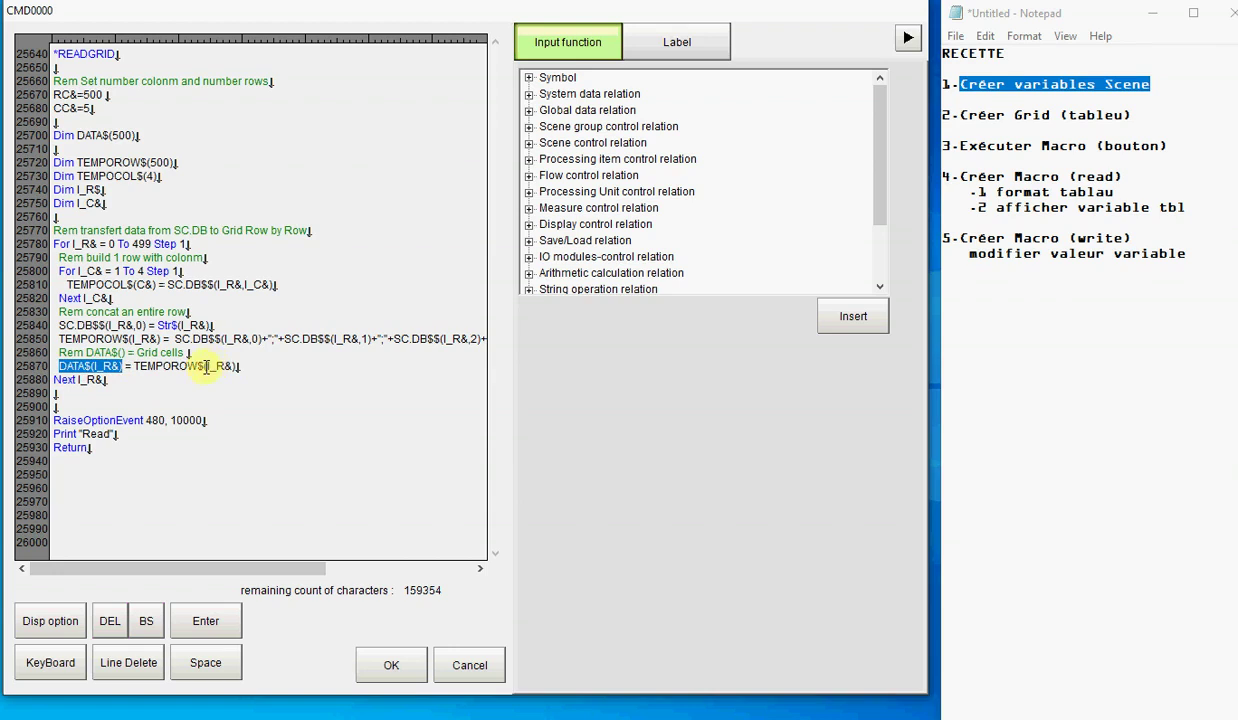
pyautogui.moveTo(205, 366); pyautogui.dragTo(232, 366)
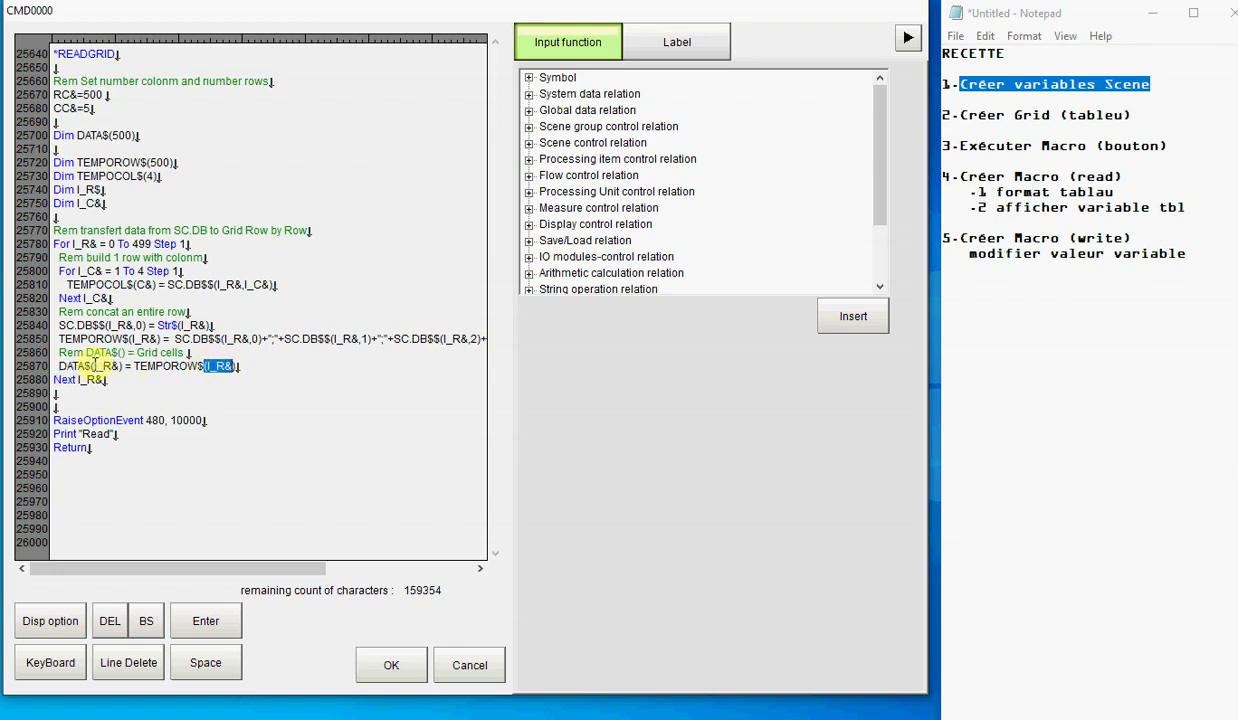
pyautogui.moveTo(95, 366); pyautogui.dragTo(120, 366)
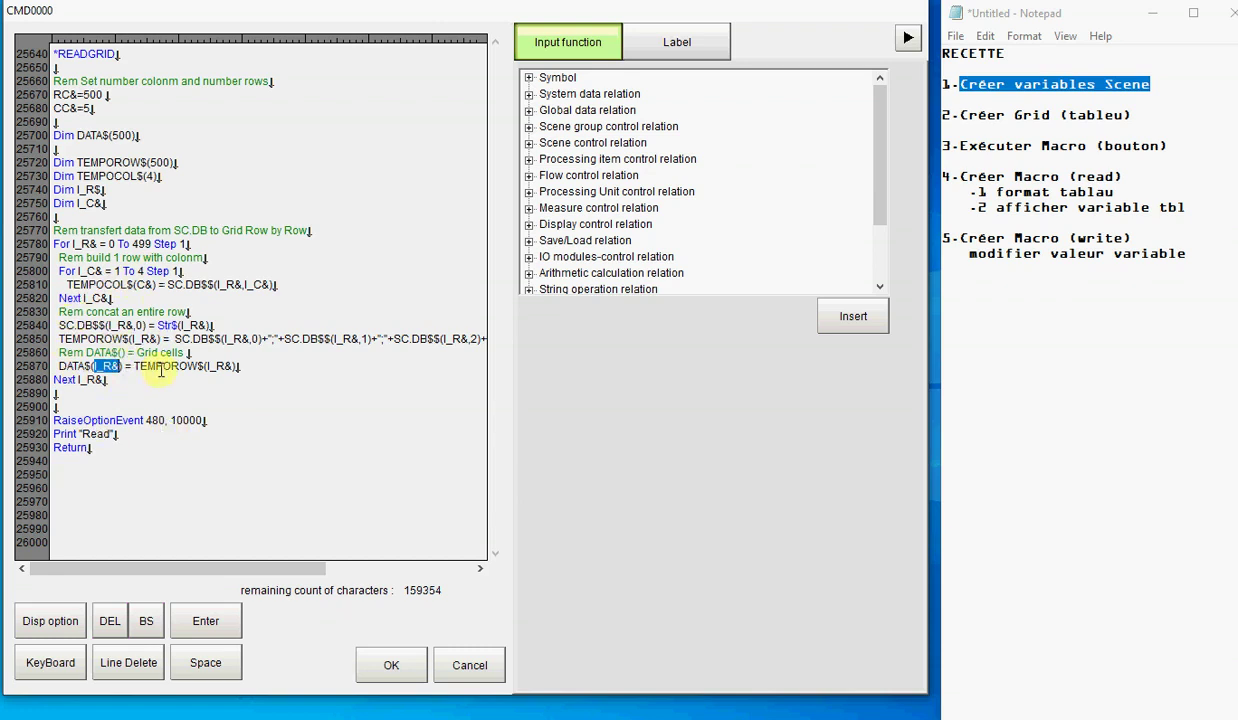
pyautogui.moveTo(61, 366); pyautogui.dragTo(119, 364)
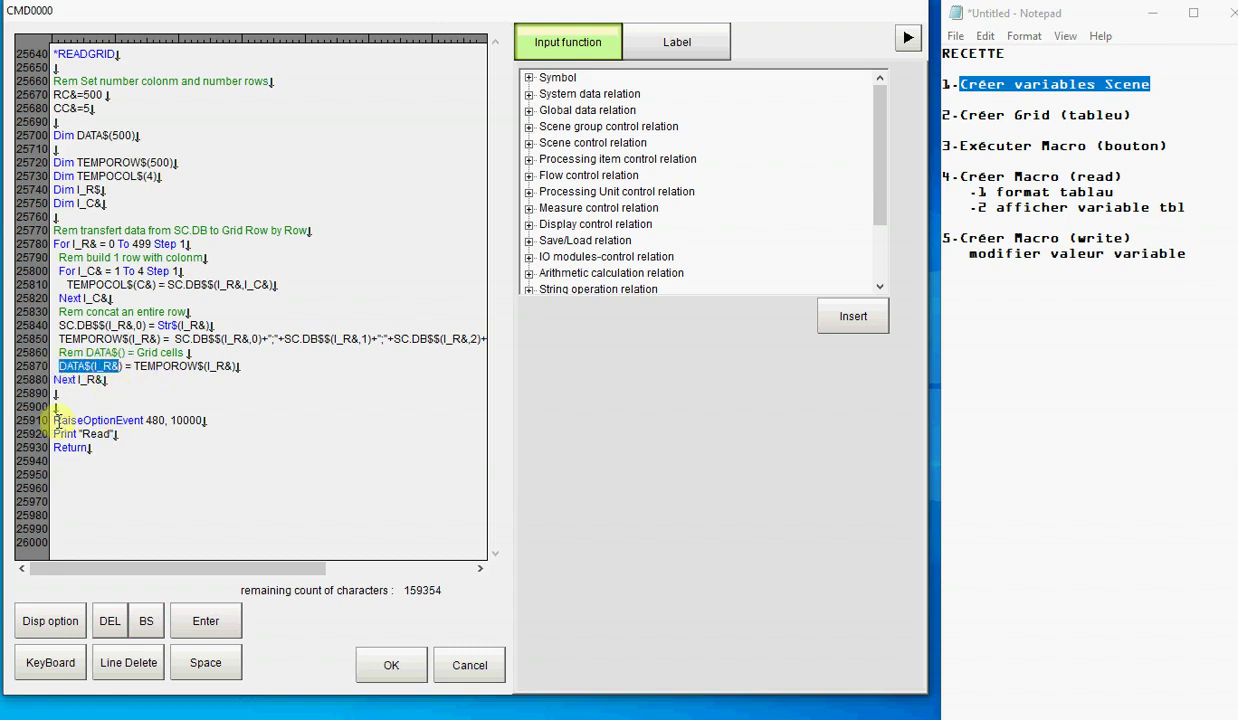
pyautogui.moveTo(51, 420); pyautogui.dragTo(198, 420)
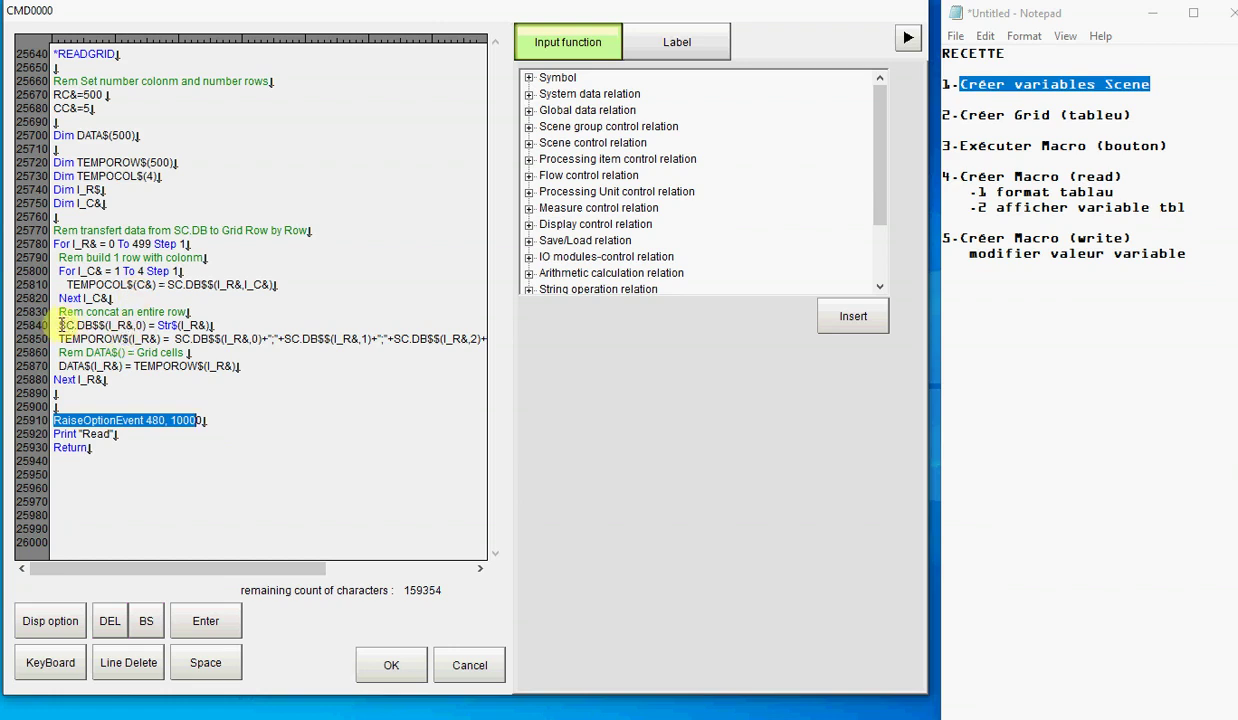
# Highlight SC.DB$$ in the row-index assignment of the *READGRID code, and close the macro editor and command list.
pyautogui.moveTo(60, 325); pyautogui.dragTo(104, 325)
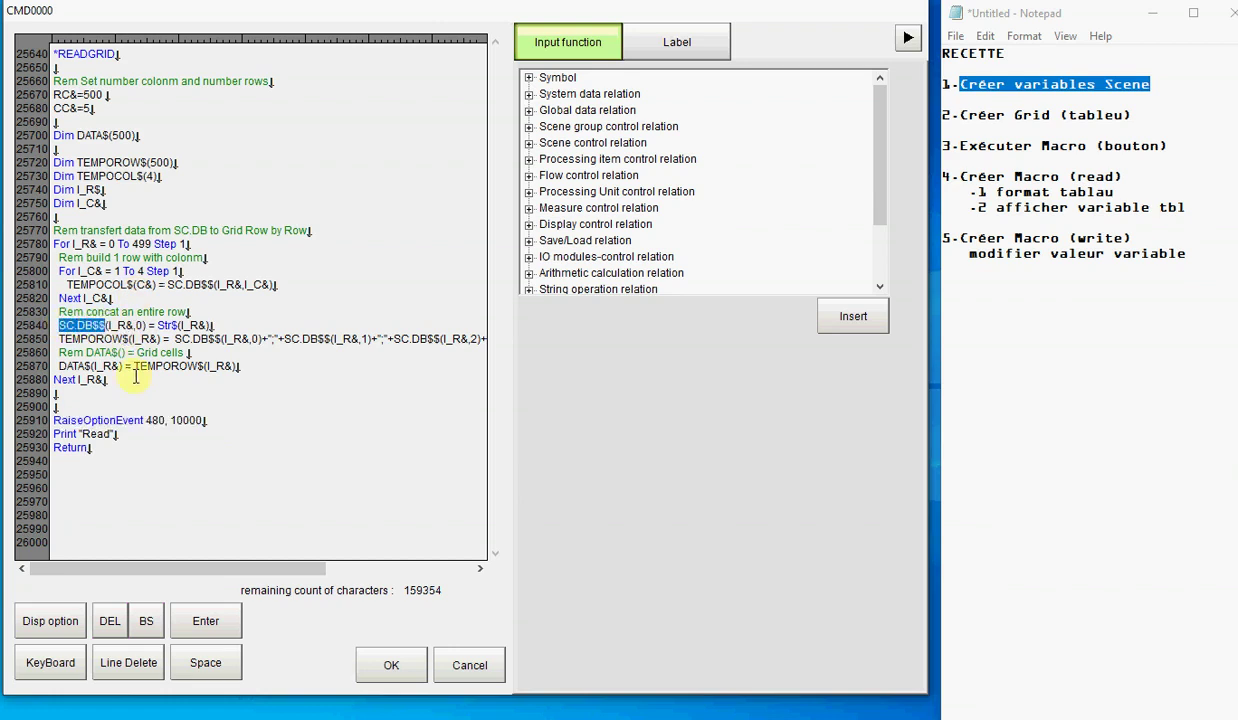
pyautogui.click(368, 672)
pyautogui.click(368, 670)
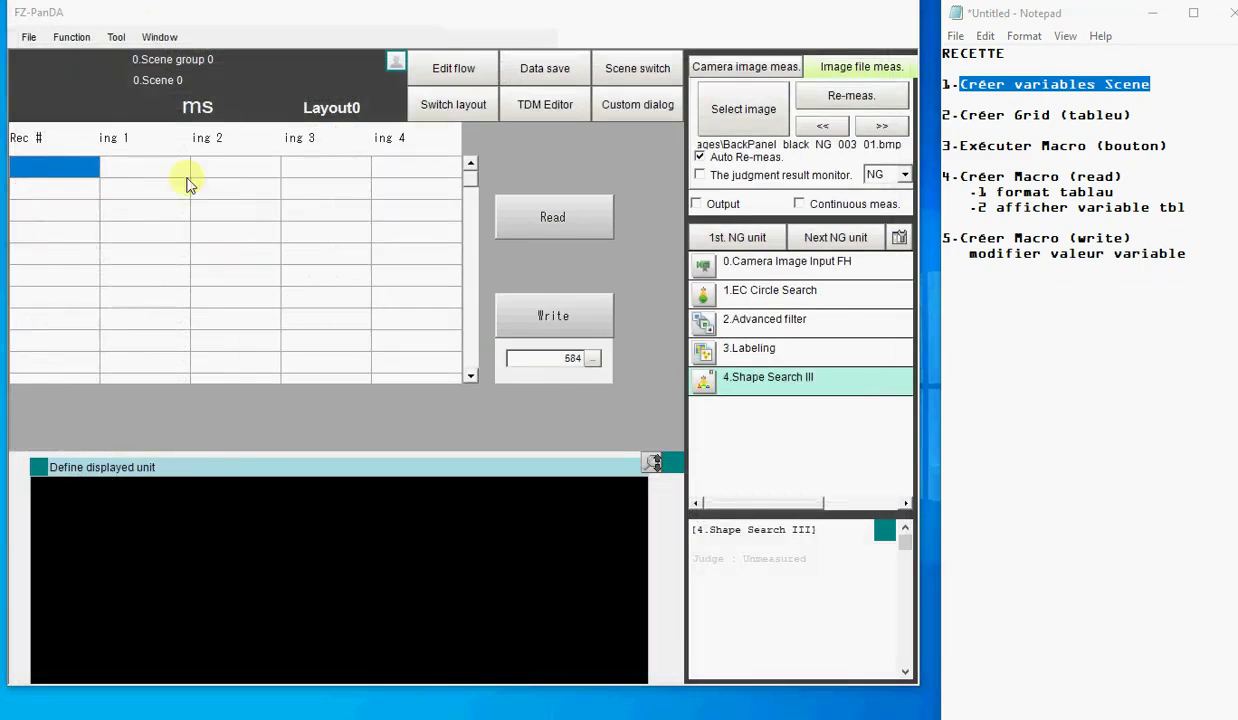
pyautogui.click(116, 37)
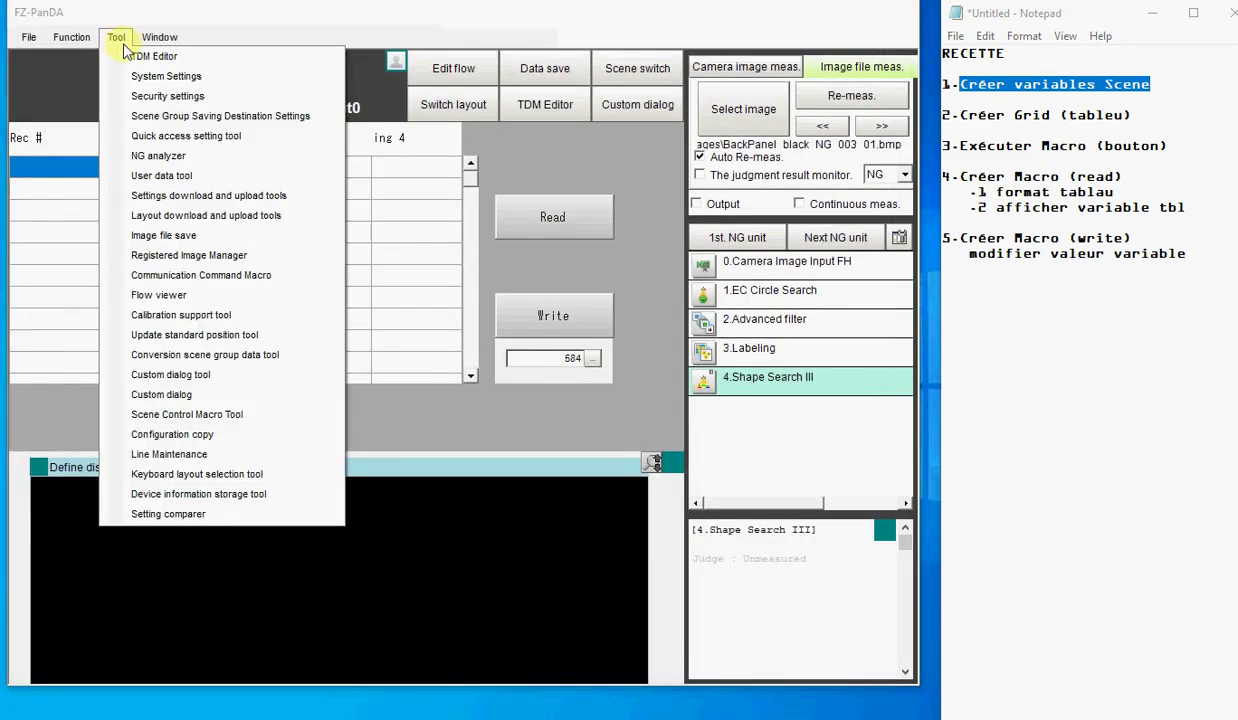
pyautogui.click(136, 80)
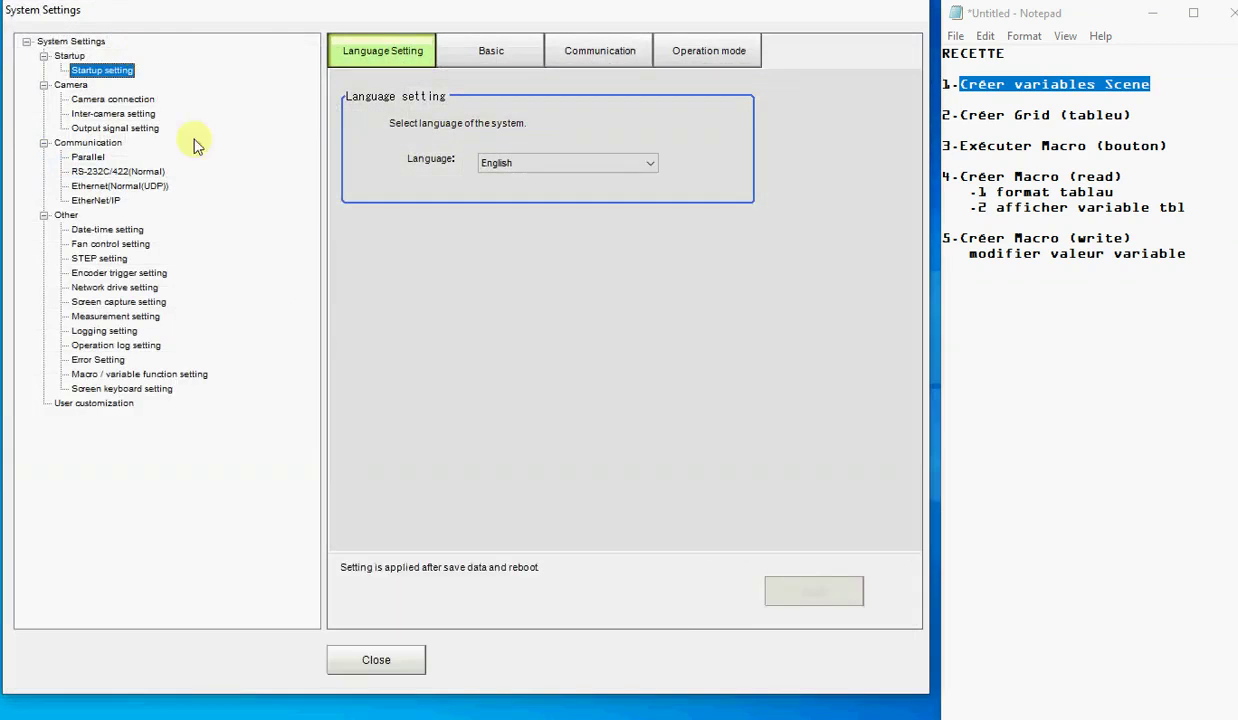
pyautogui.click(378, 651)
# Open the value table of the SC.DB$$() scene variable in the TDM Editor.
pyautogui.click(116, 37)
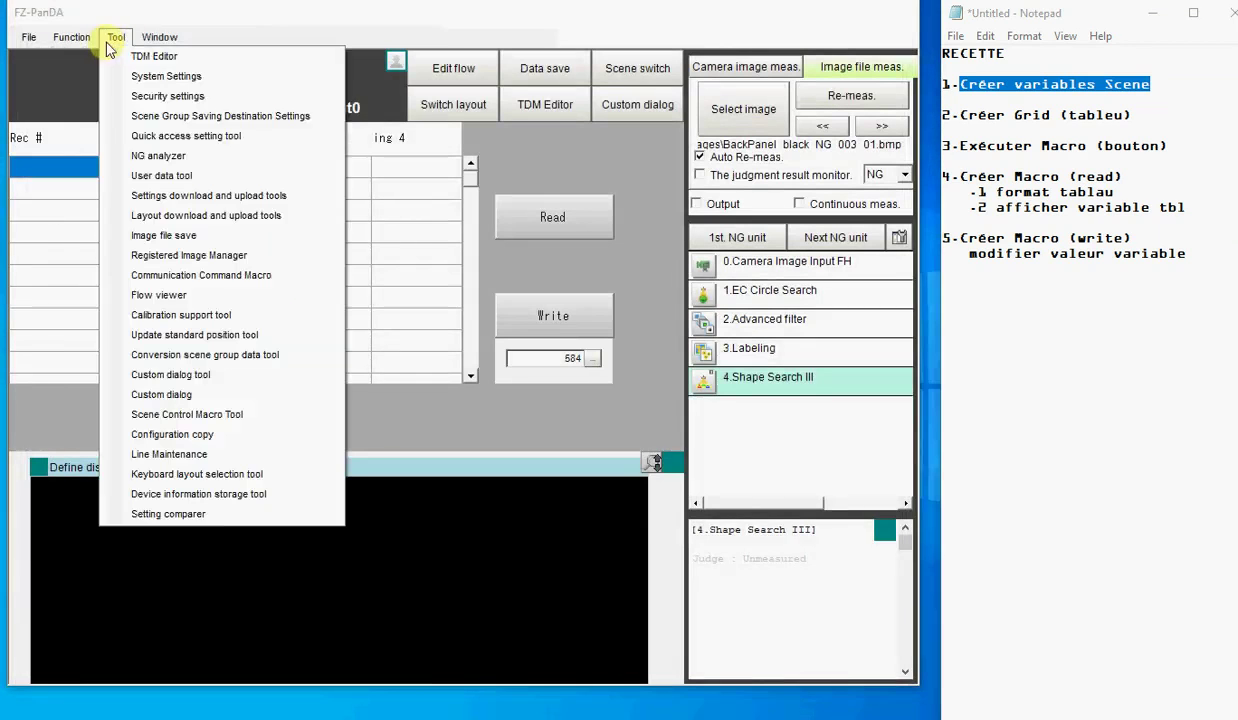
pyautogui.click(130, 55)
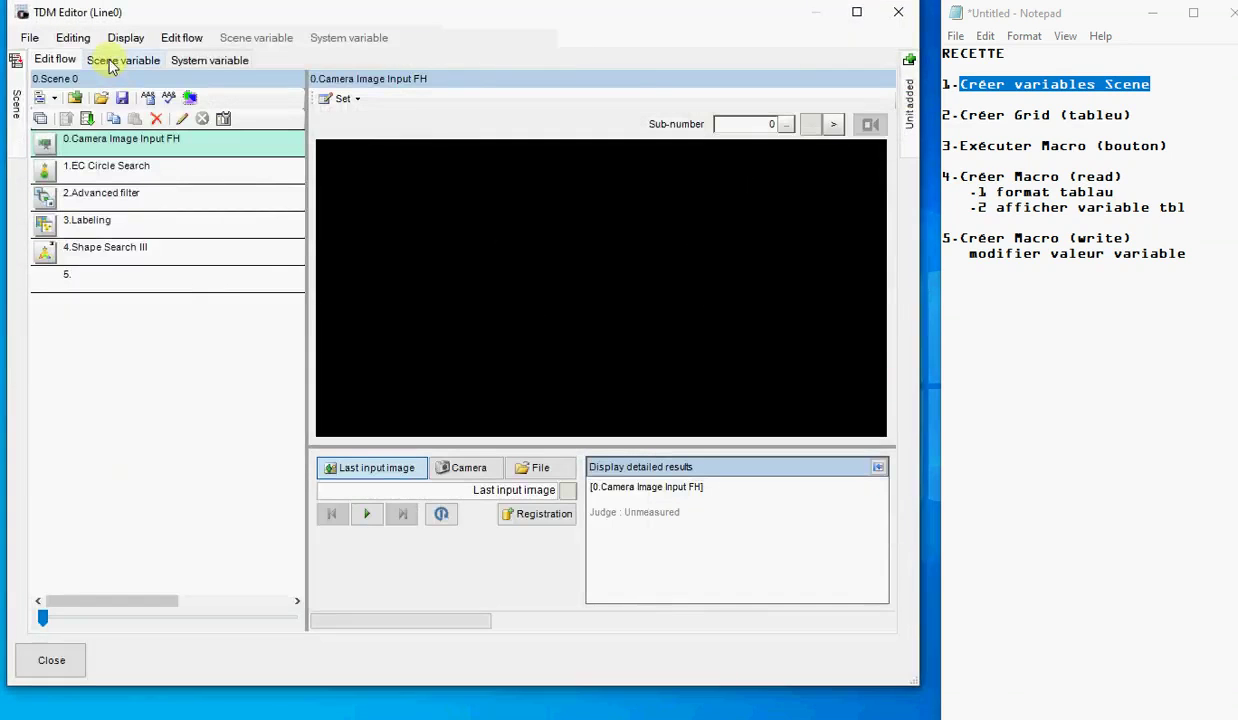
pyautogui.click(112, 61)
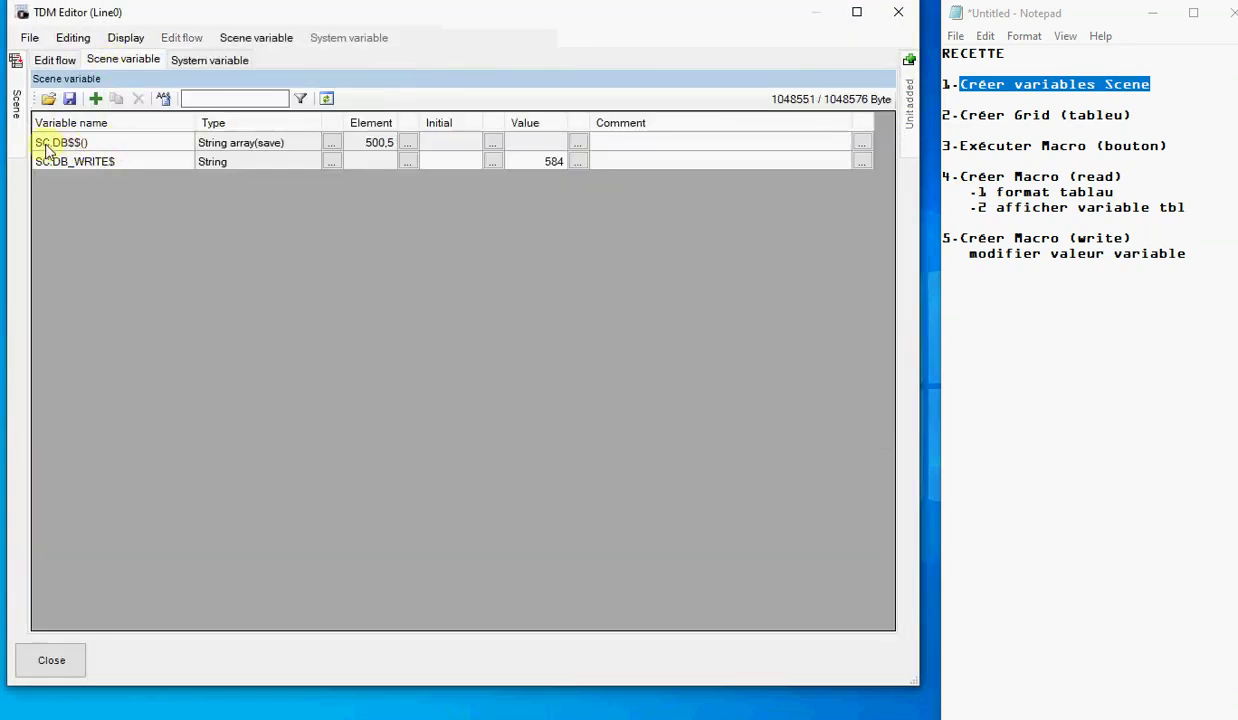
pyautogui.click(581, 145)
pyautogui.click(581, 145)
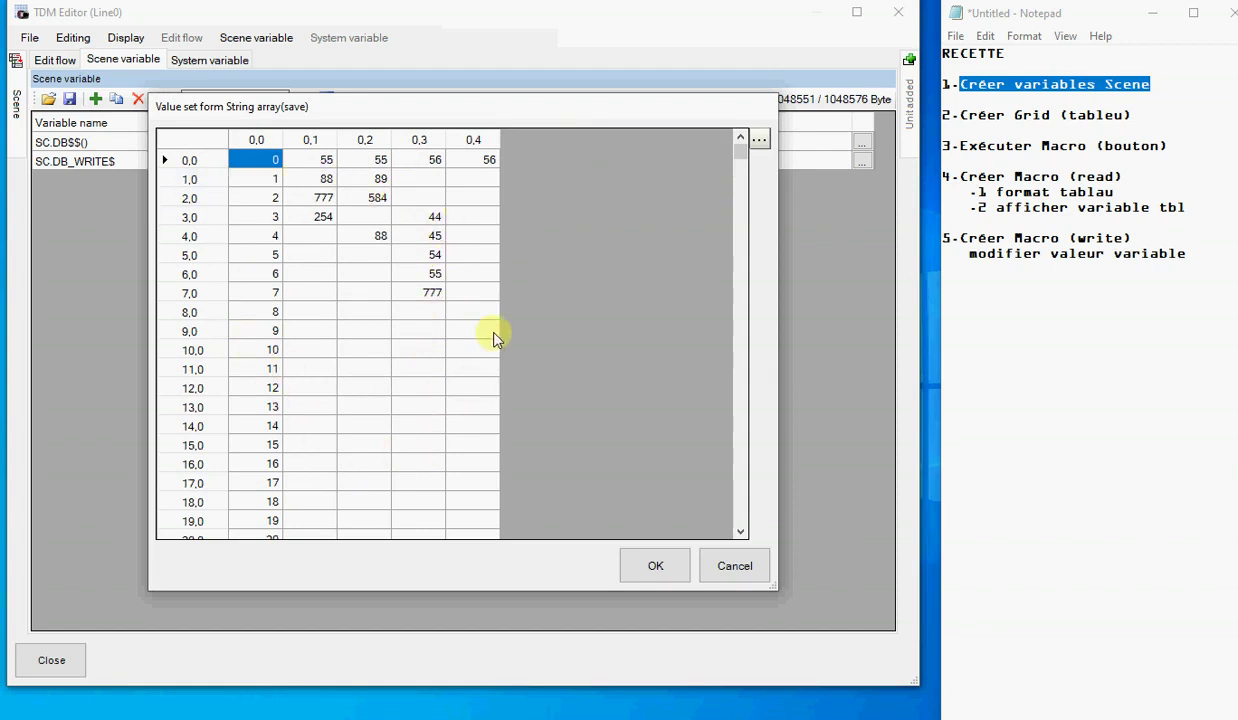
# Examine the SC.DB$$() value table row by row from row 0 to row 5, and close the TDM Editor.
pyautogui.click(212, 163)
pyautogui.click(213, 163)
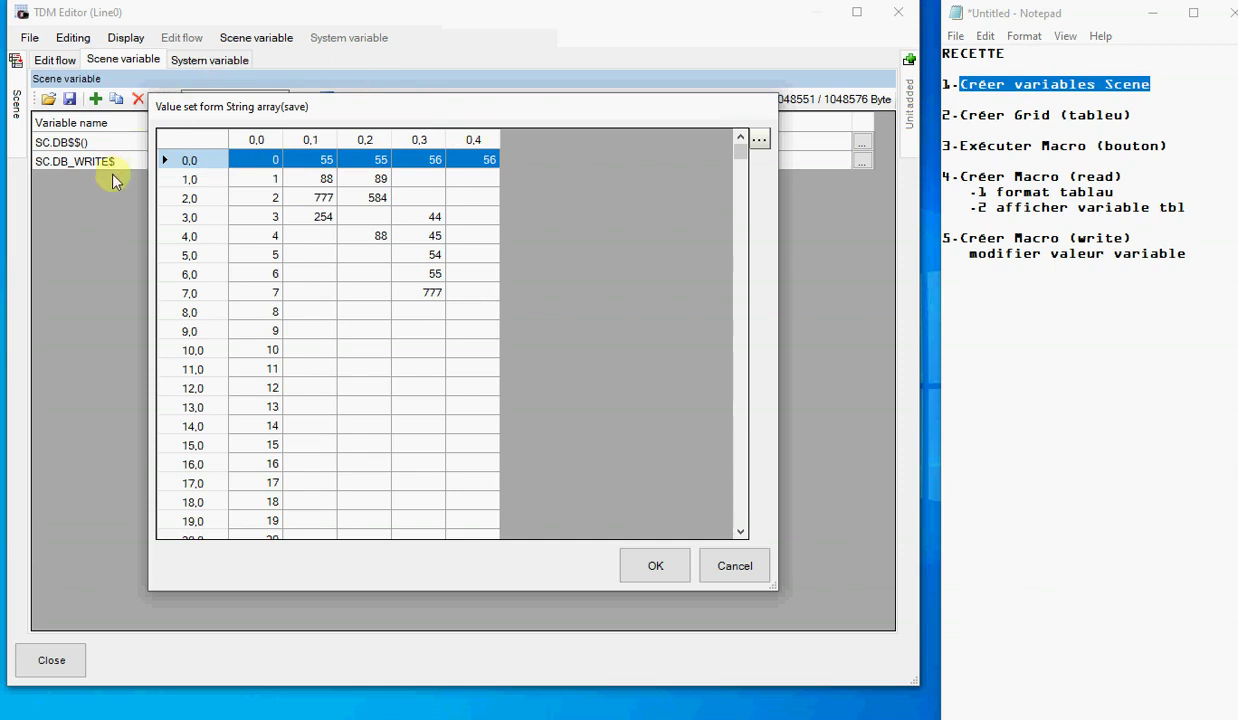
pyautogui.click(176, 179)
pyautogui.click(168, 199)
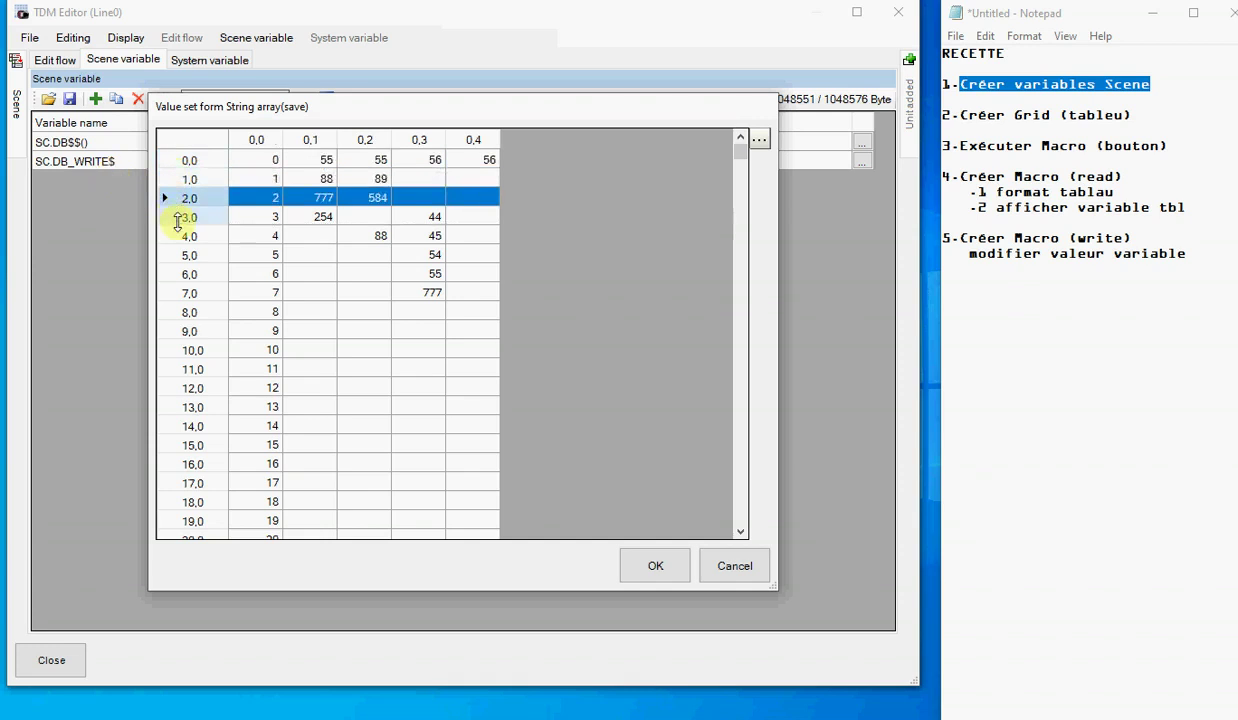
pyautogui.click(165, 236)
pyautogui.click(181, 256)
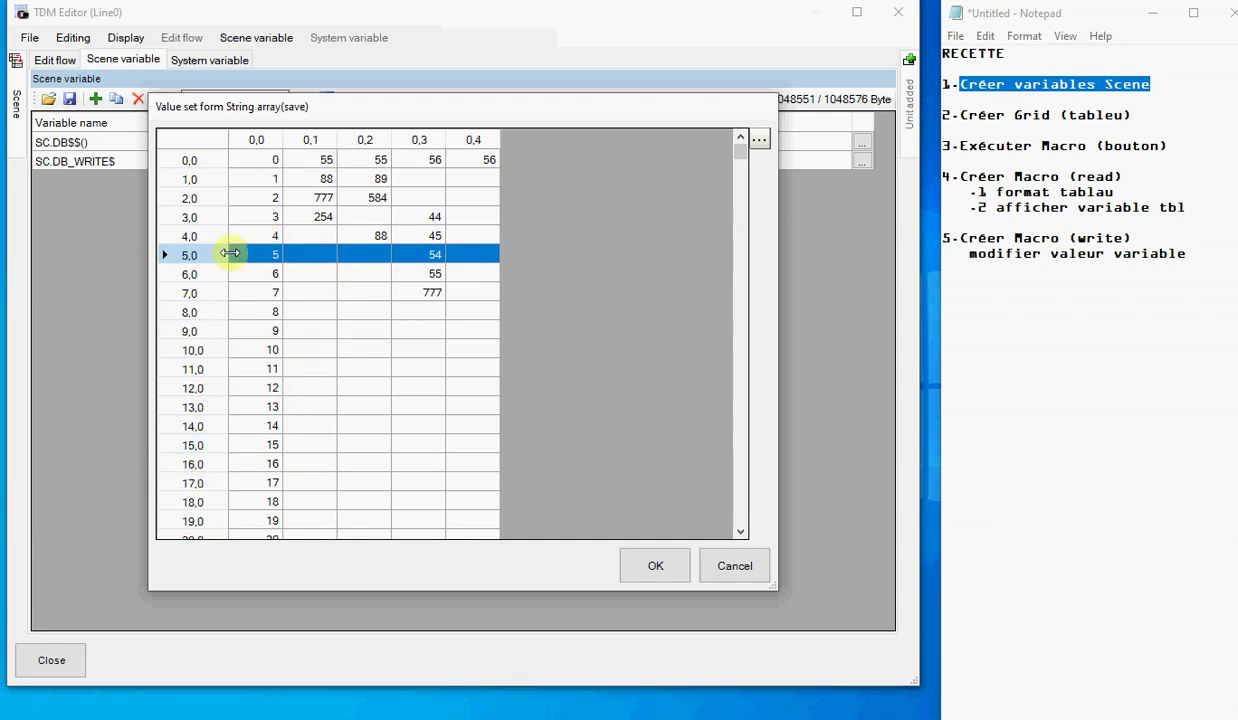
pyautogui.click(656, 567)
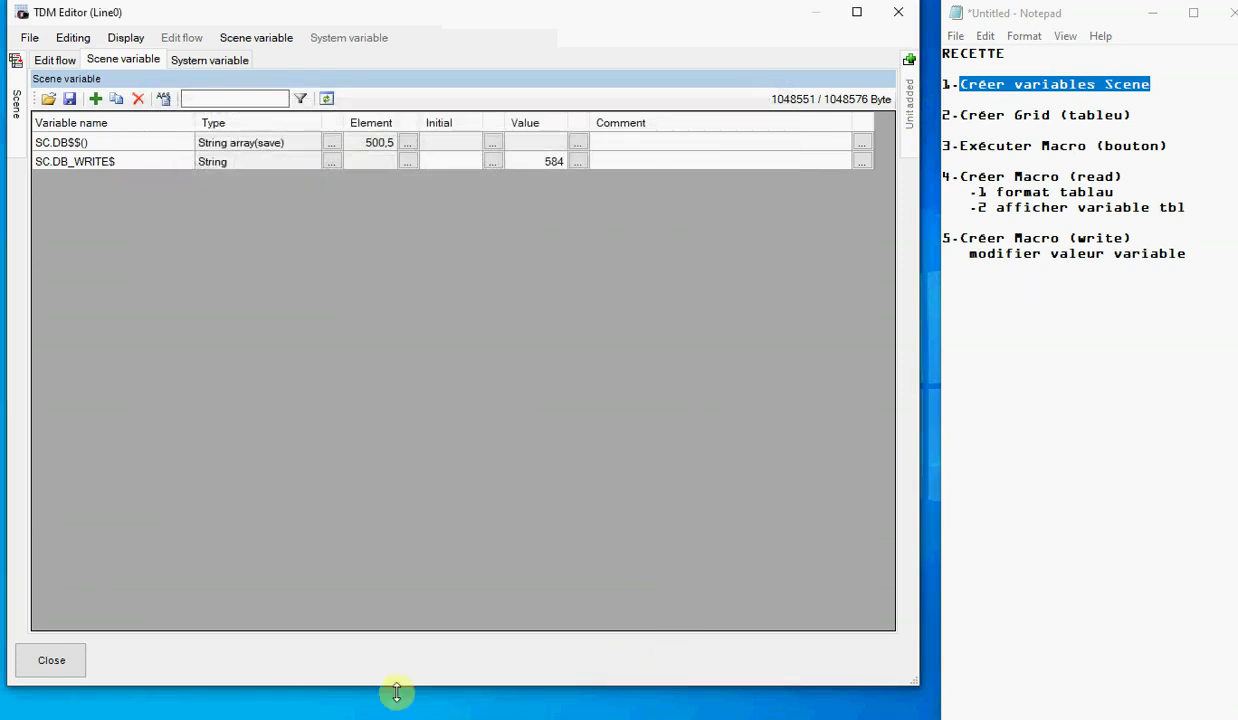
pyautogui.click(50, 663)
# Reopen the code of the *ReadGrid communication command macro.
pyautogui.click(116, 37)
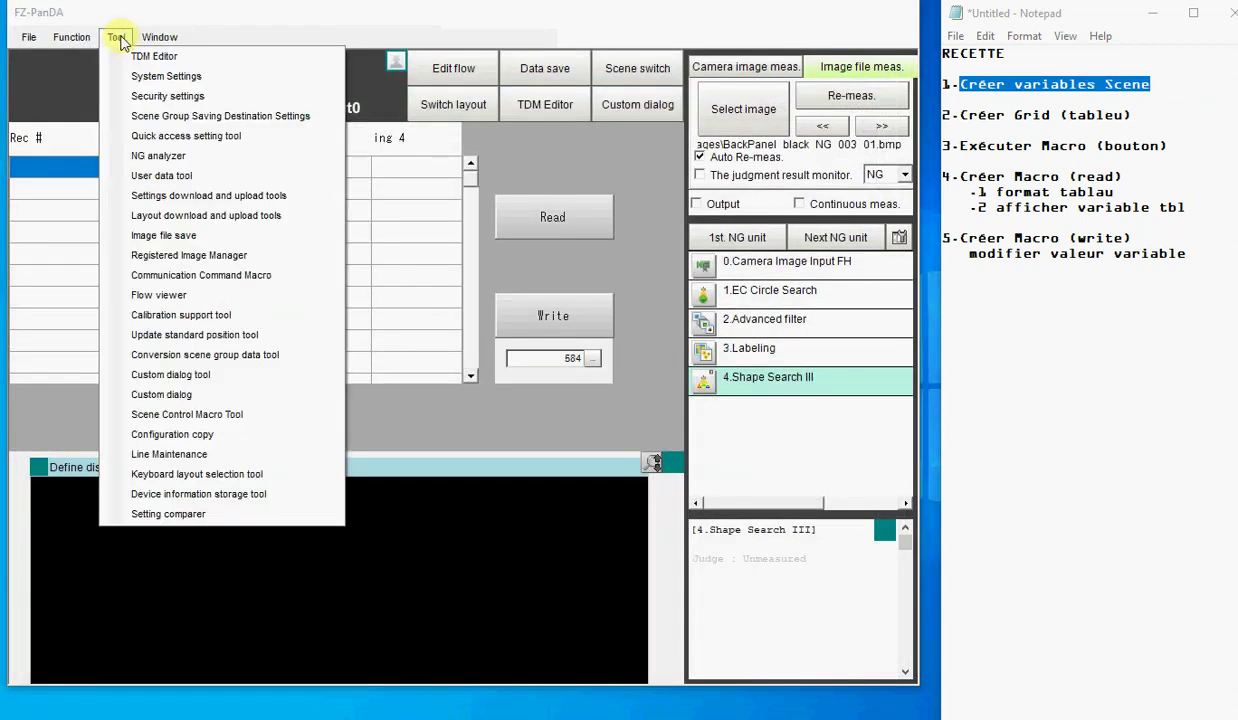
pyautogui.click(172, 275)
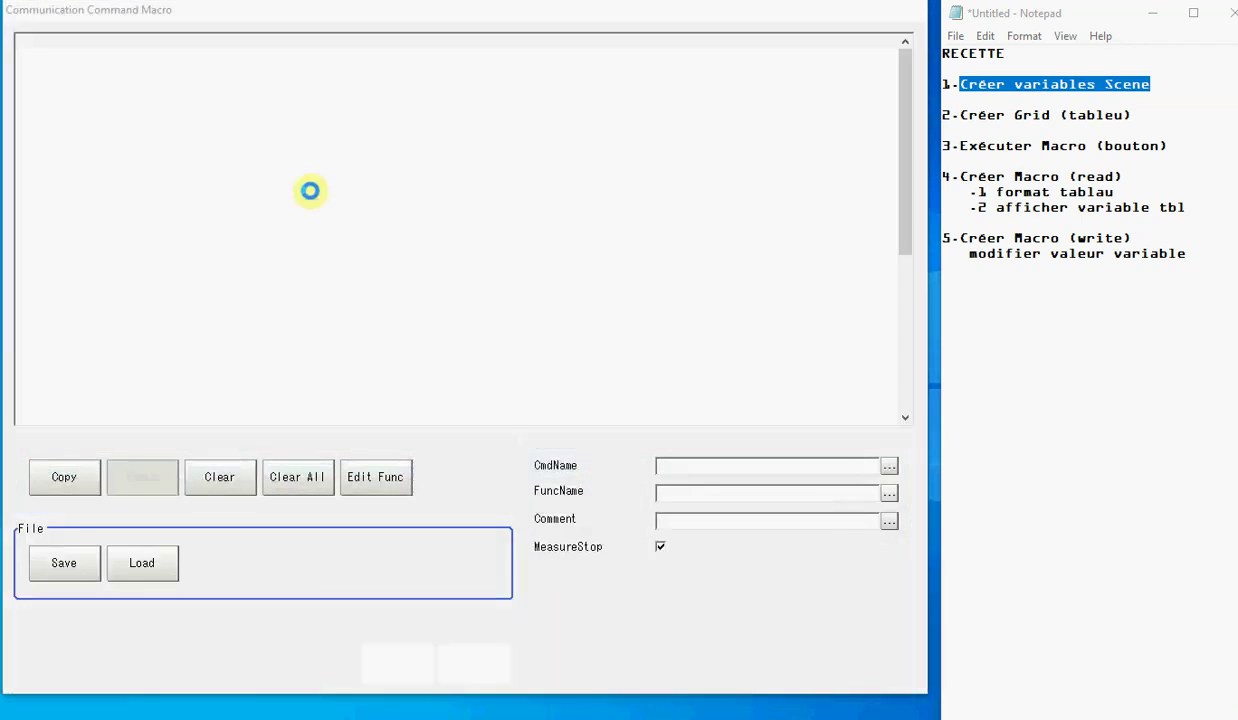
pyautogui.click(305, 60)
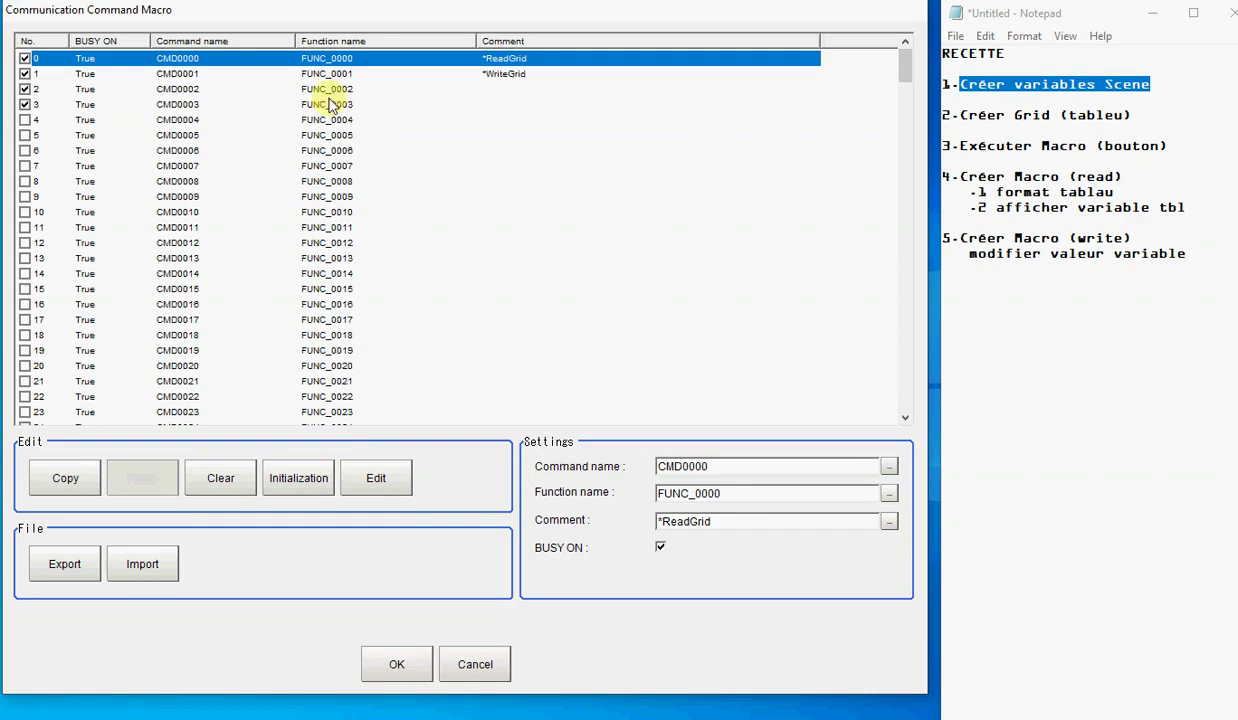
pyautogui.click(372, 480)
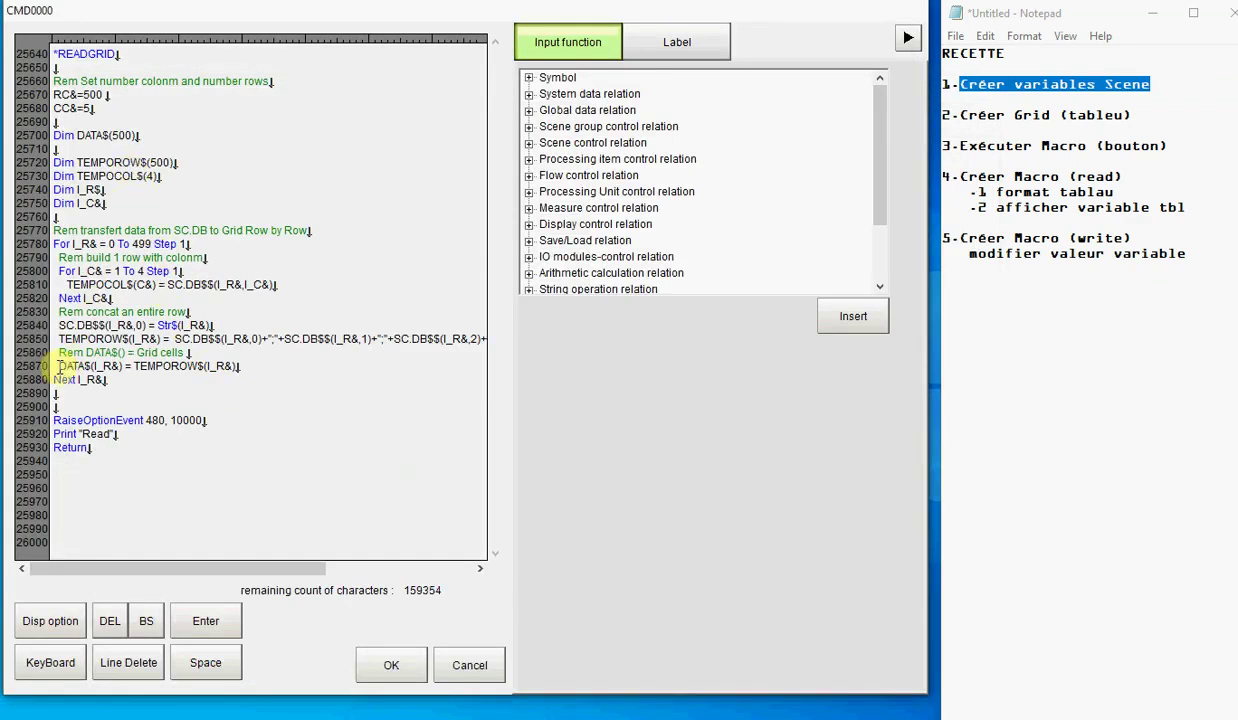
# Examine the DATA$ assignment and the TEMPOROW$ line that joins the SC.DB$$ columns with ";" separators.
pyautogui.moveTo(59, 366); pyautogui.dragTo(216, 366)
pyautogui.moveTo(80, 339); pyautogui.dragTo(452, 339)
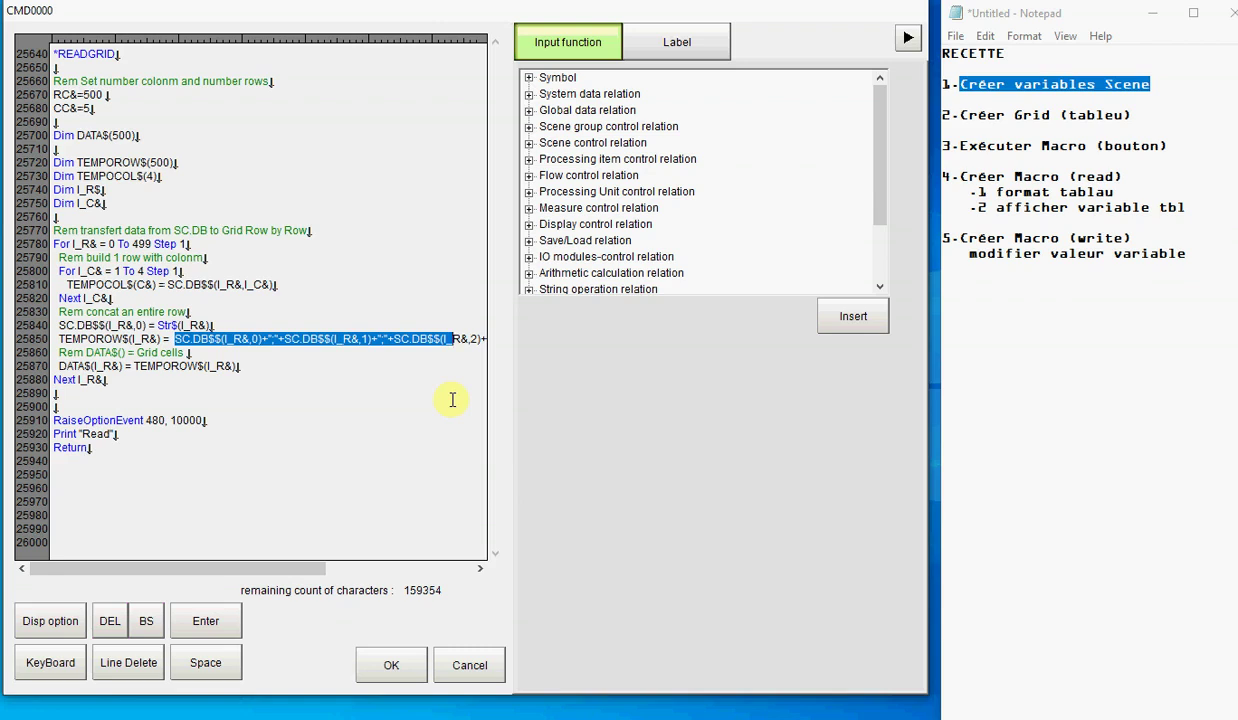
pyautogui.click(419, 406)
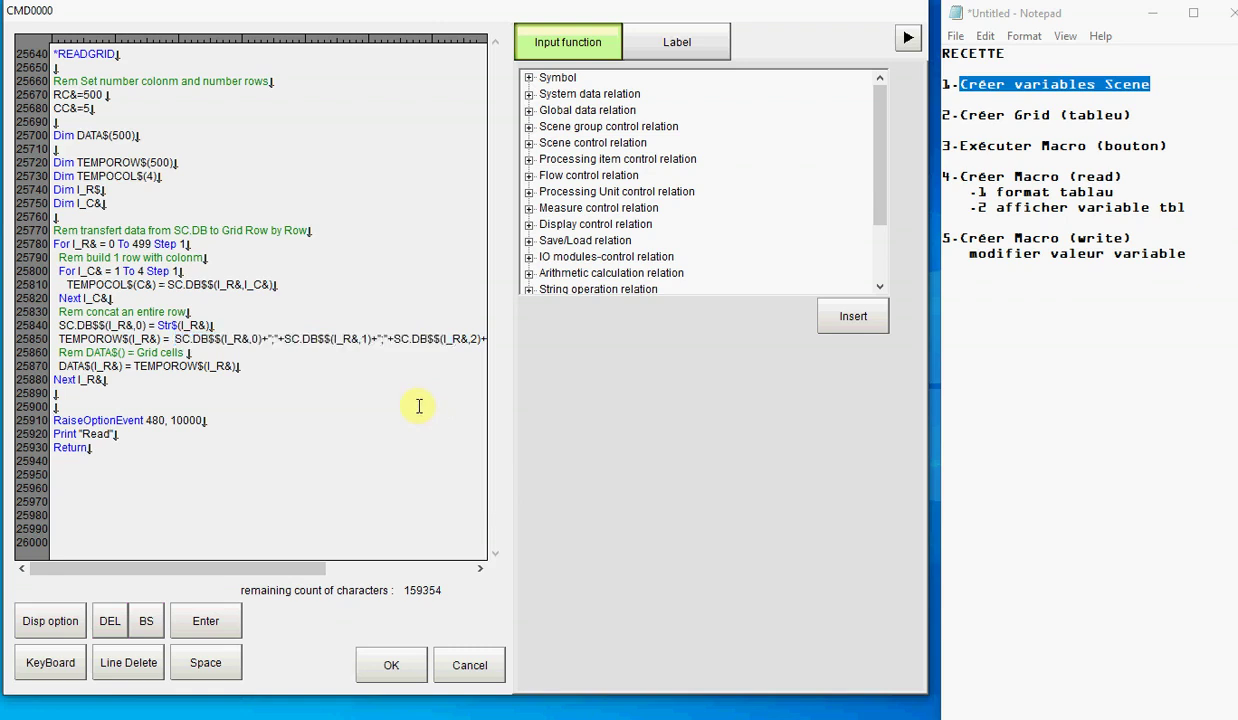
pyautogui.moveTo(172, 339); pyautogui.dragTo(262, 339)
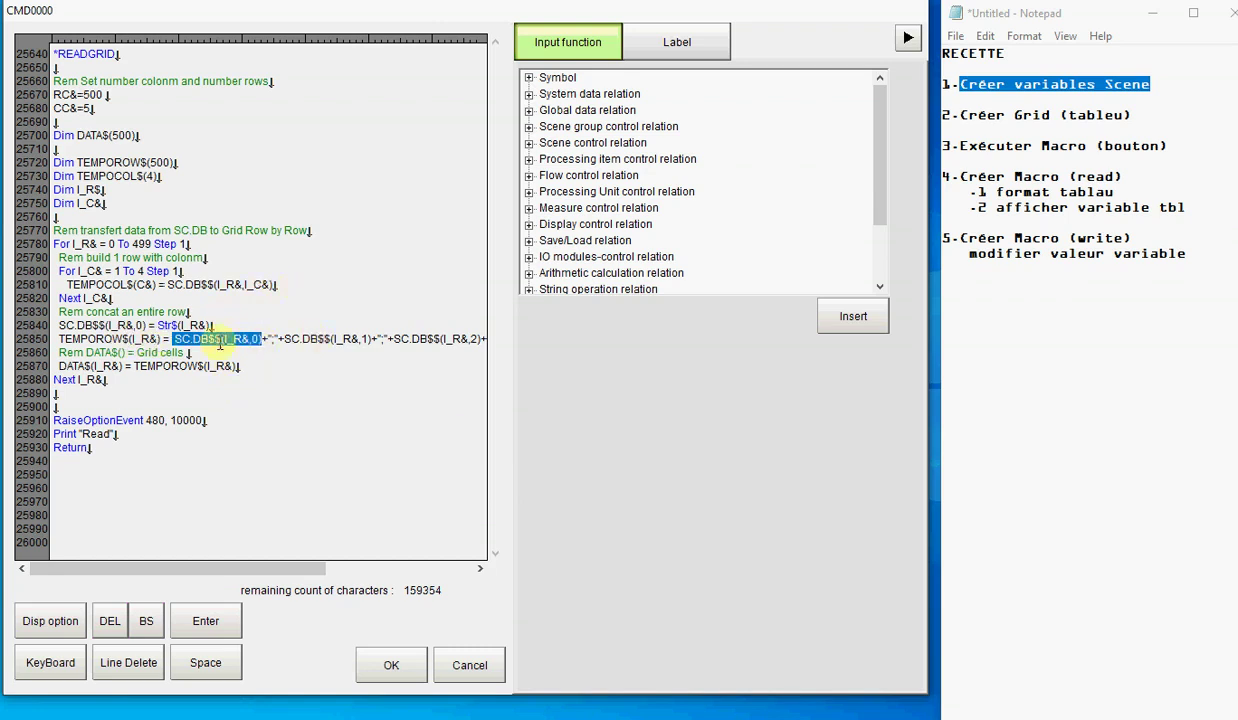
pyautogui.moveTo(266, 339); pyautogui.dragTo(277, 339)
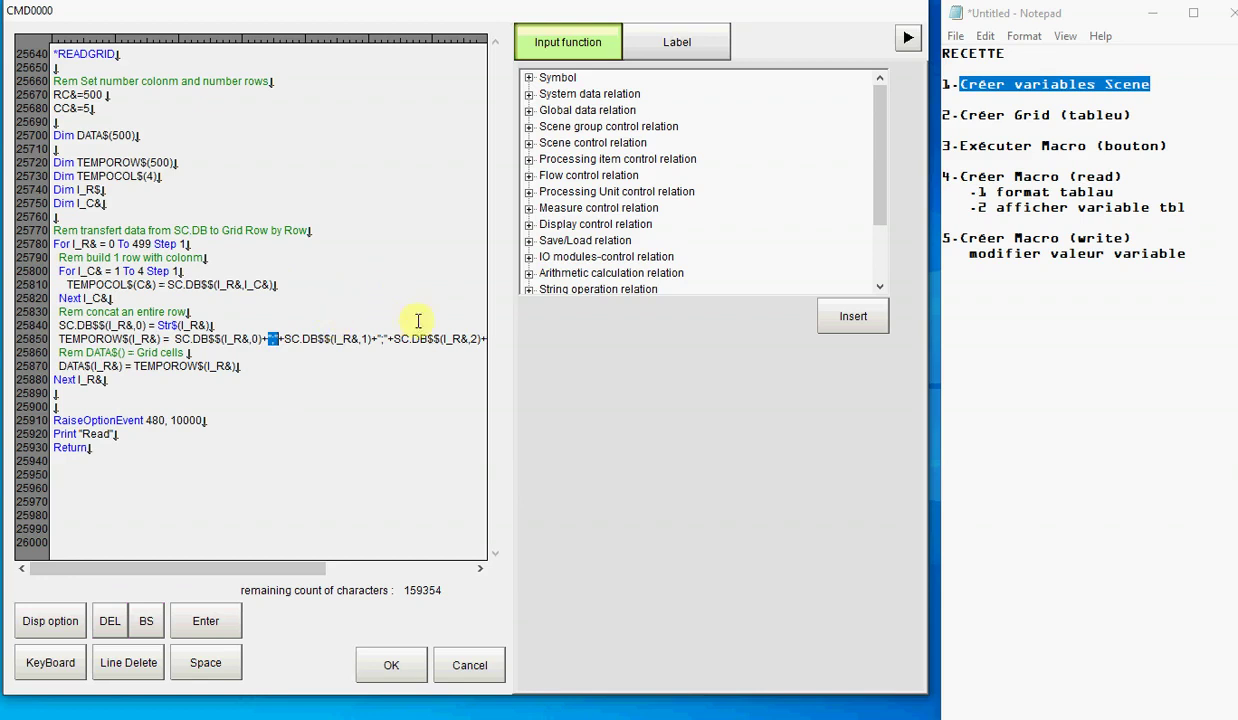
# Confirm the *ReadGrid macro and the command list, and run Read to load the recipe values into the grid.
pyautogui.click(398, 670)
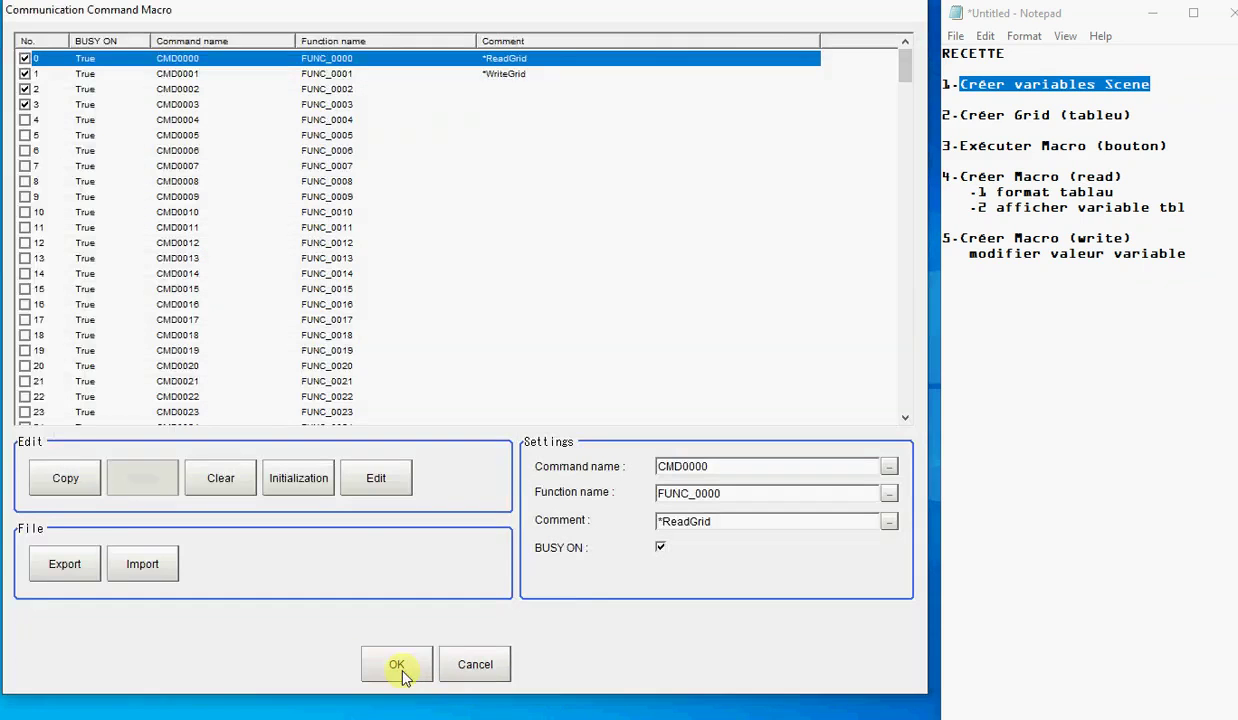
pyautogui.click(403, 668)
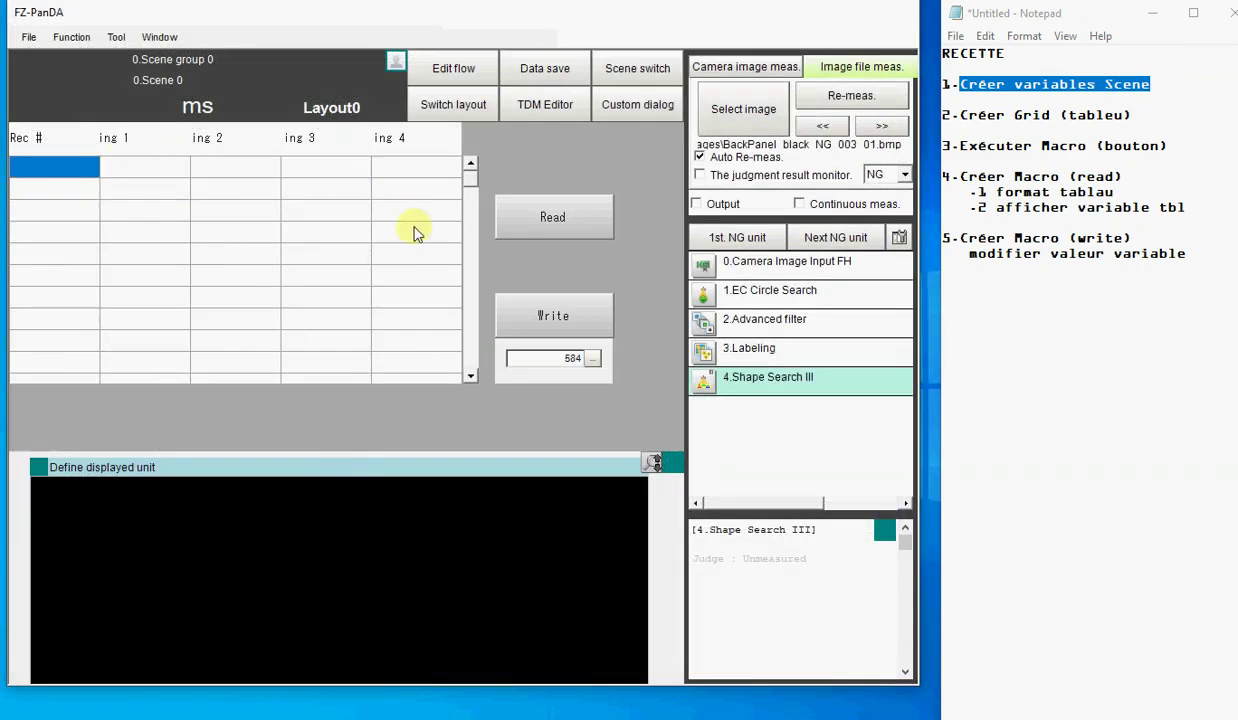
pyautogui.click(538, 220)
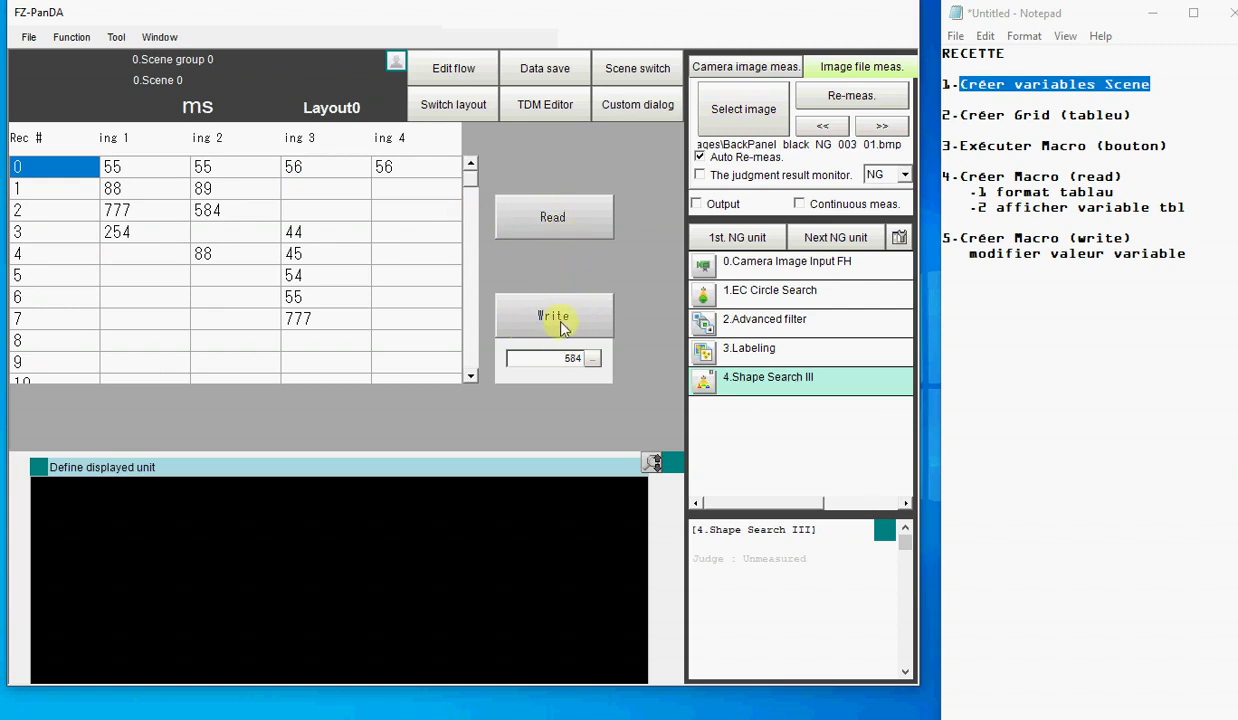
# Open the code of the *WriteGrid communication command macro, CMD0001.
pyautogui.click(116, 40)
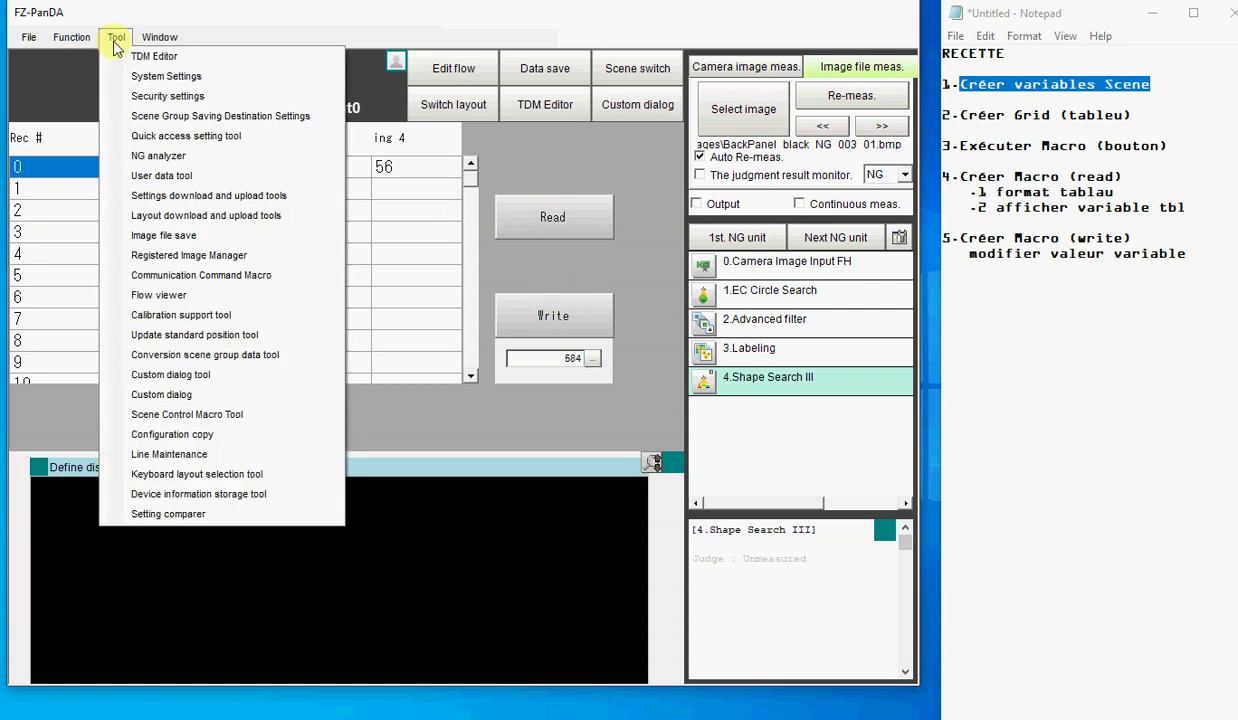
pyautogui.click(140, 276)
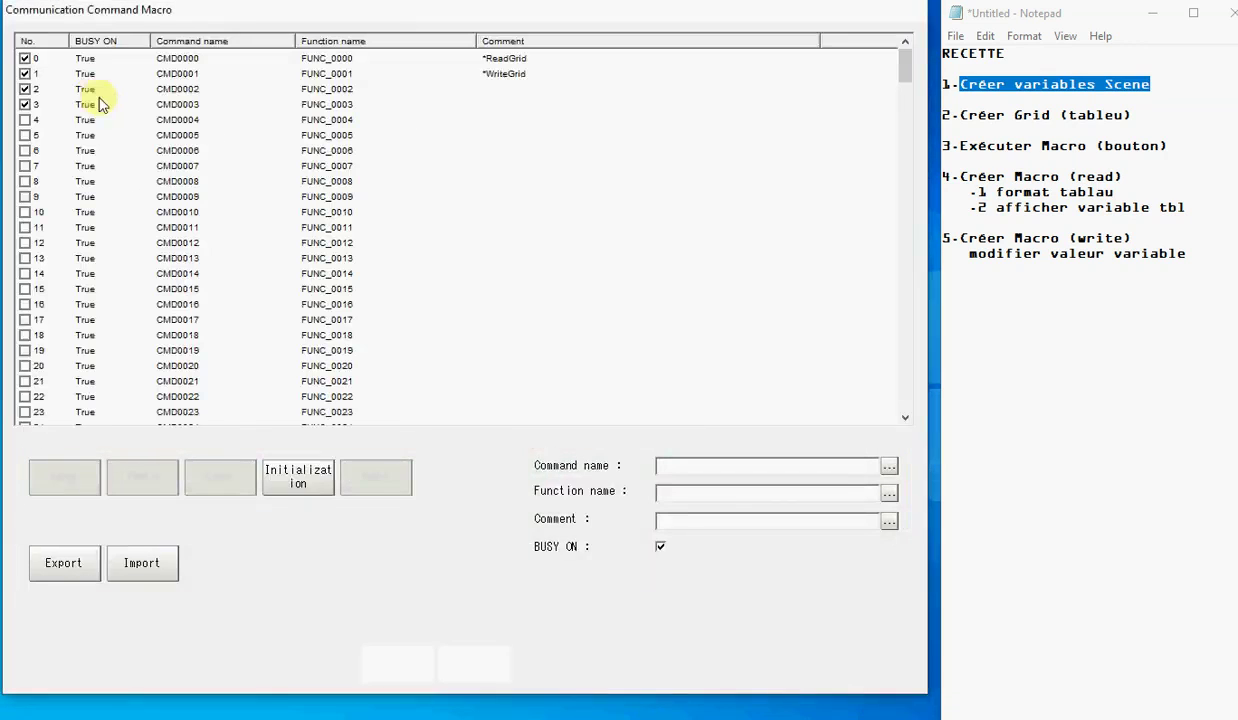
pyautogui.click(495, 77)
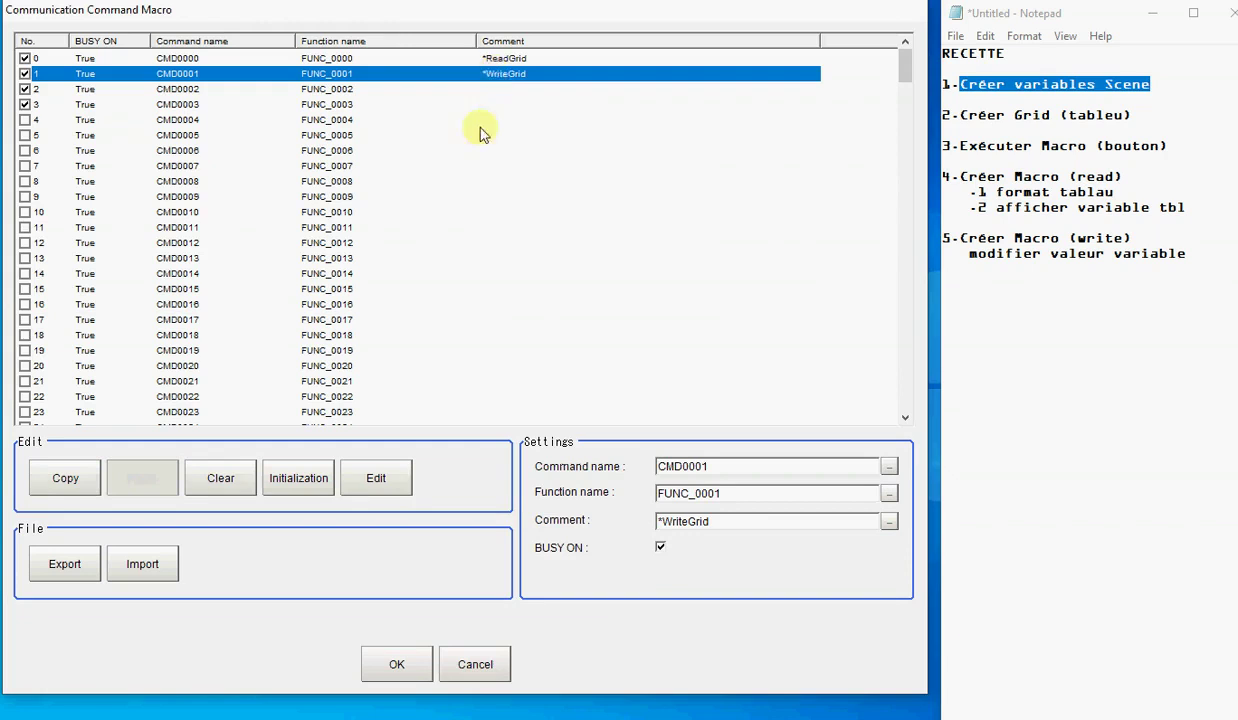
pyautogui.click(368, 487)
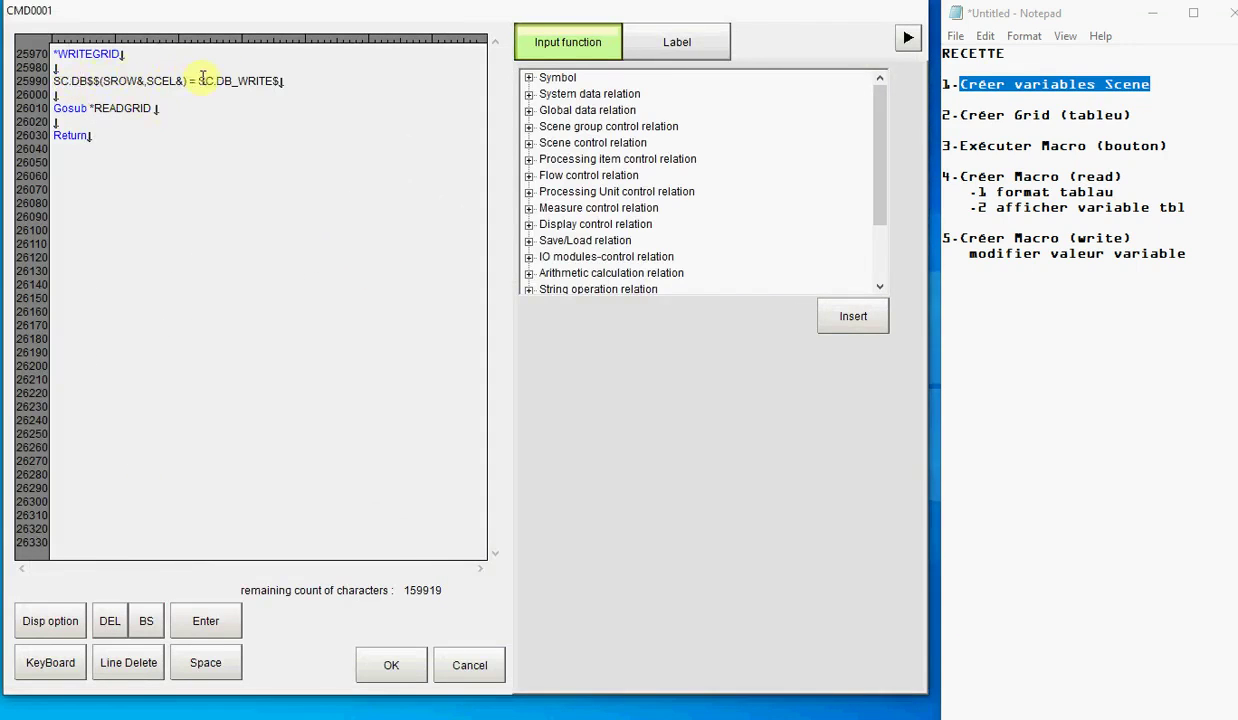
# Examine the *WRITEGRID line that assigns SC.DB_WRITE$ to SC.DB$$ at the SROW& and SCEL& indexes.
pyautogui.moveTo(199, 79); pyautogui.dragTo(276, 80)
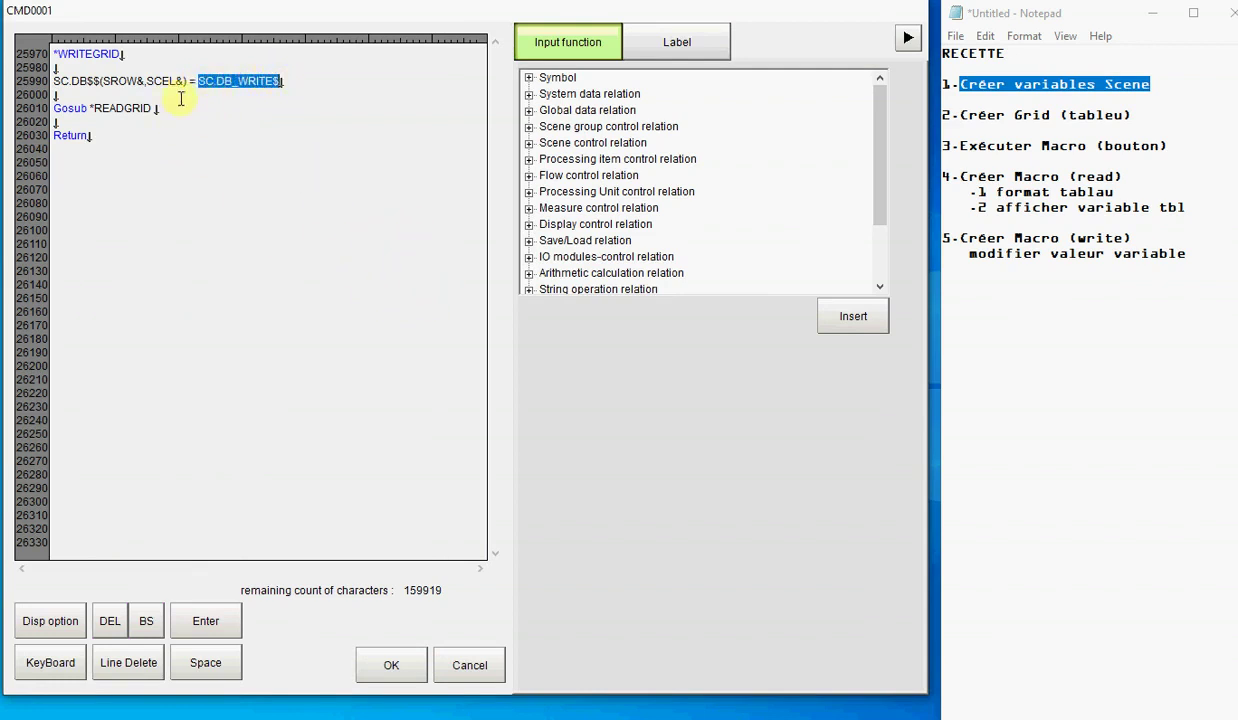
pyautogui.click(73, 80)
pyautogui.moveTo(73, 80); pyautogui.dragTo(183, 80)
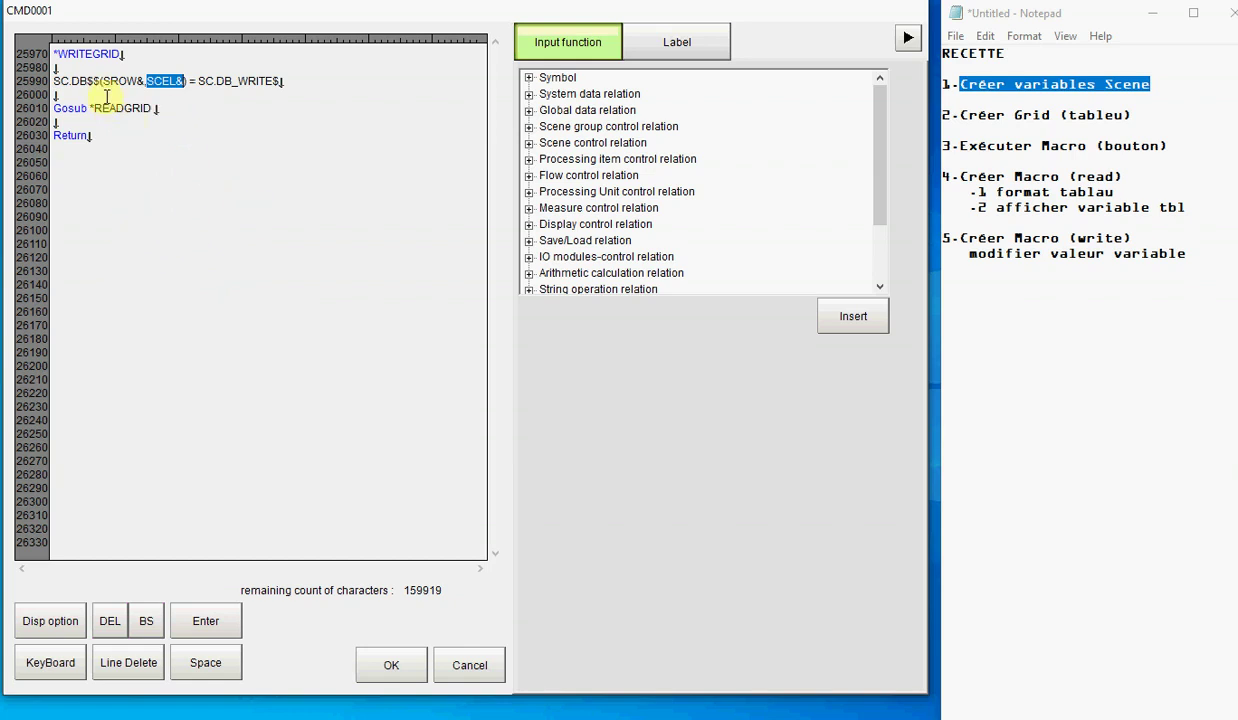
pyautogui.moveTo(100, 80); pyautogui.dragTo(143, 78)
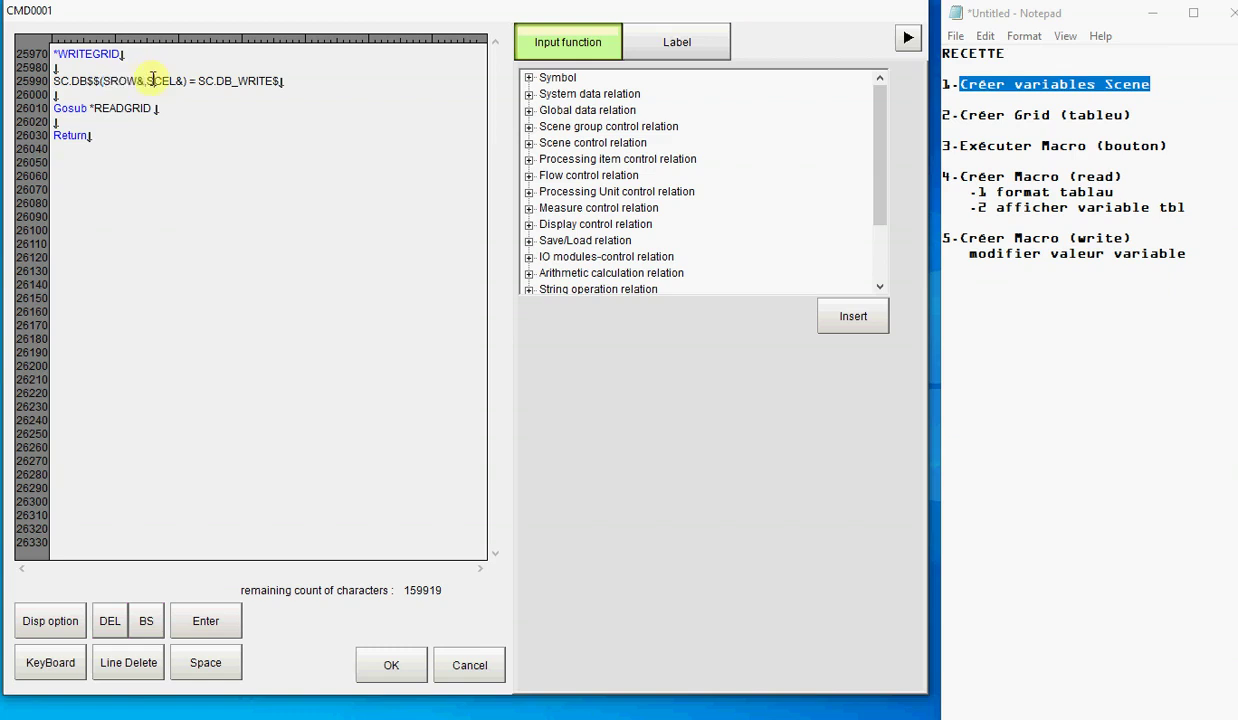
pyautogui.doubleClick(146, 78)
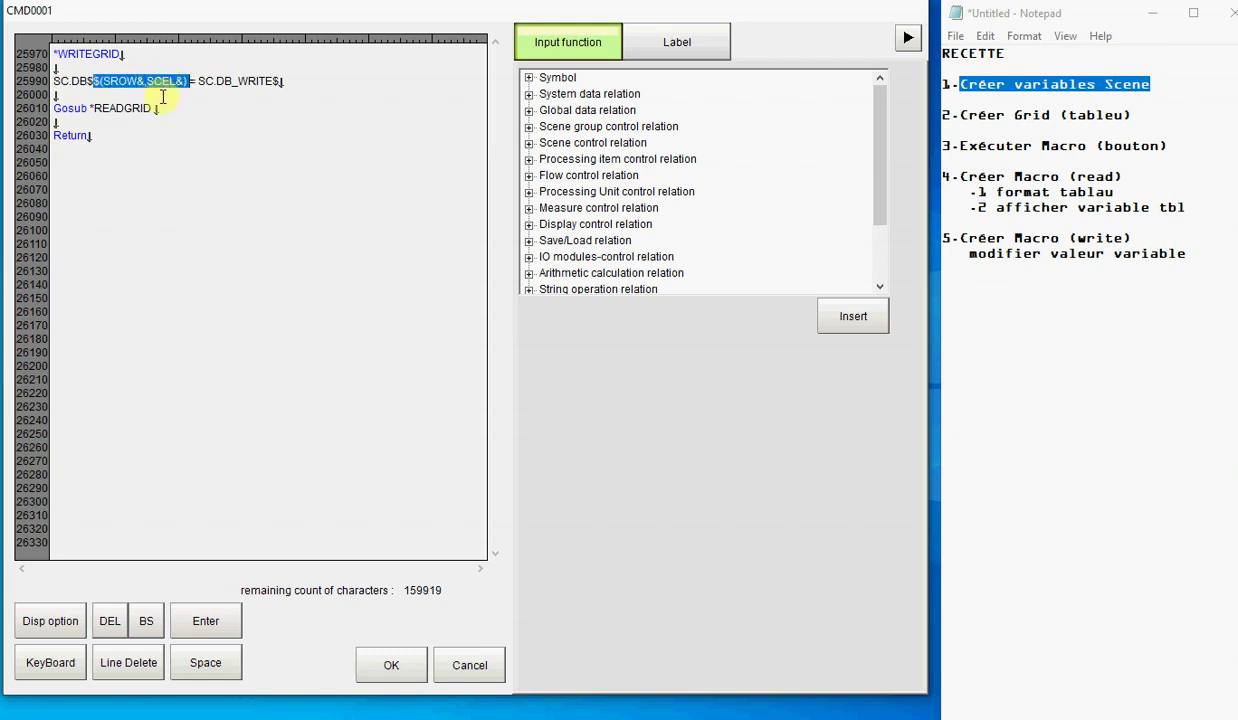
pyautogui.click(72, 80)
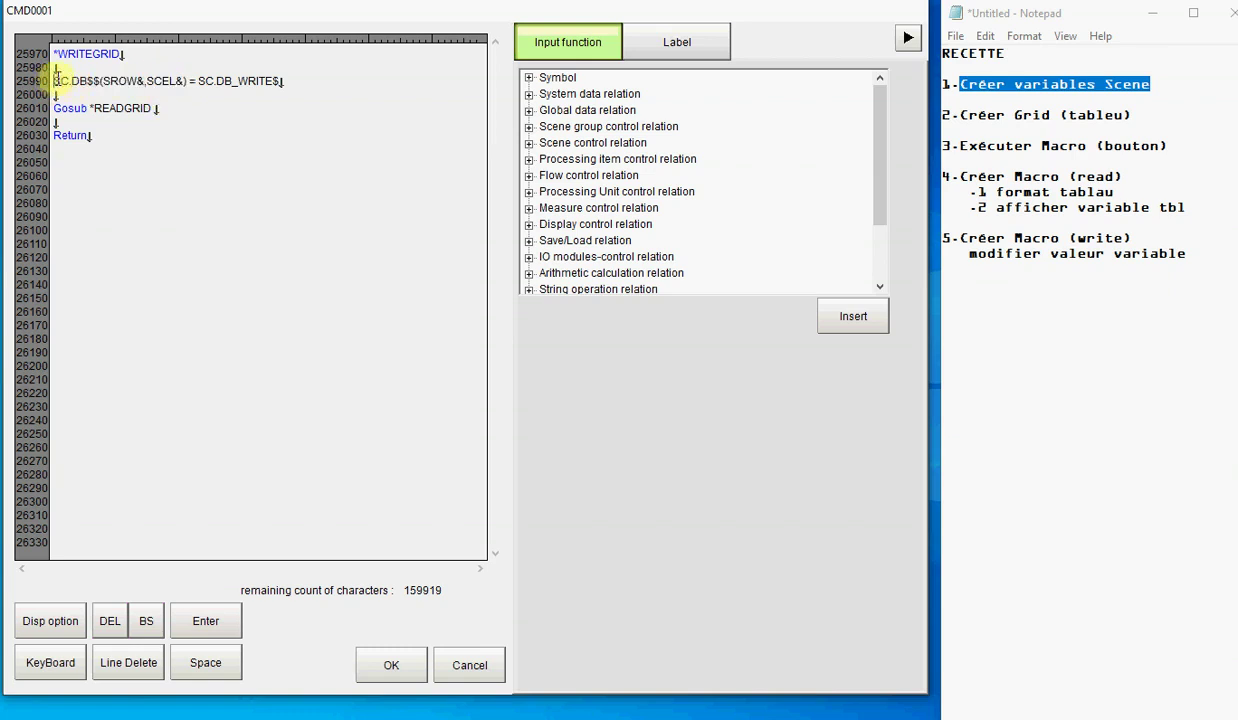
pyautogui.moveTo(55, 80); pyautogui.dragTo(96, 79)
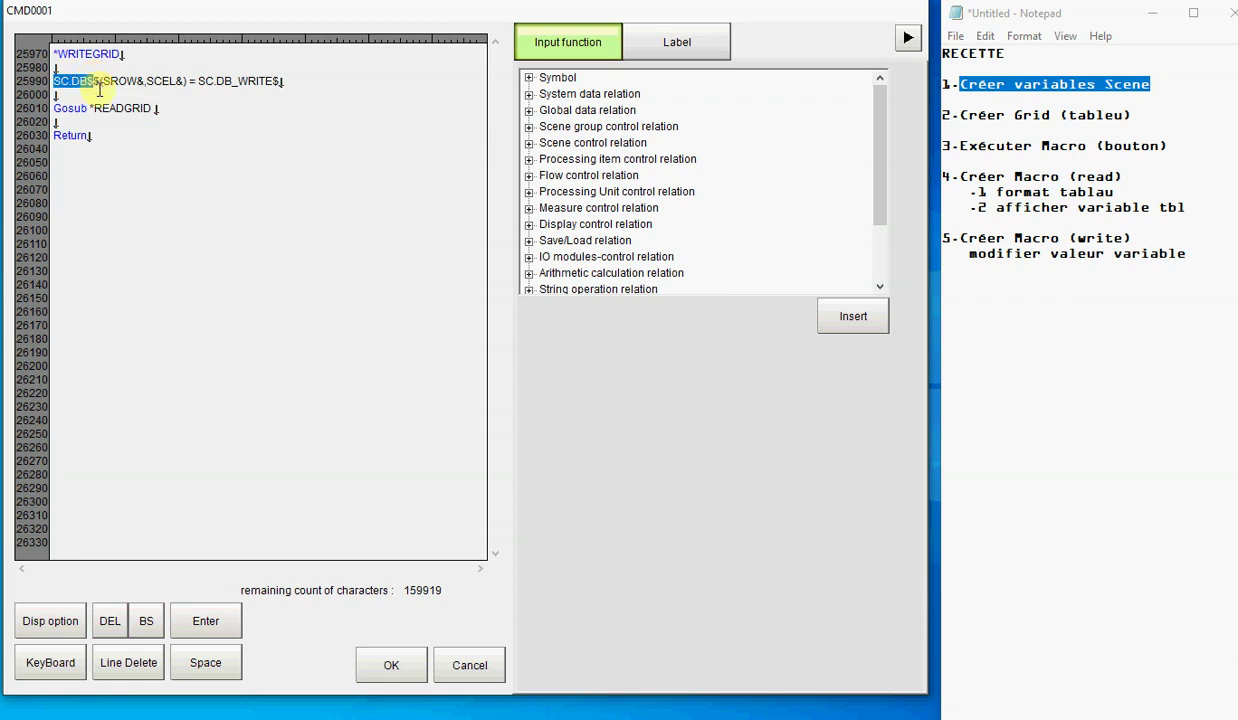
pyautogui.click(106, 80)
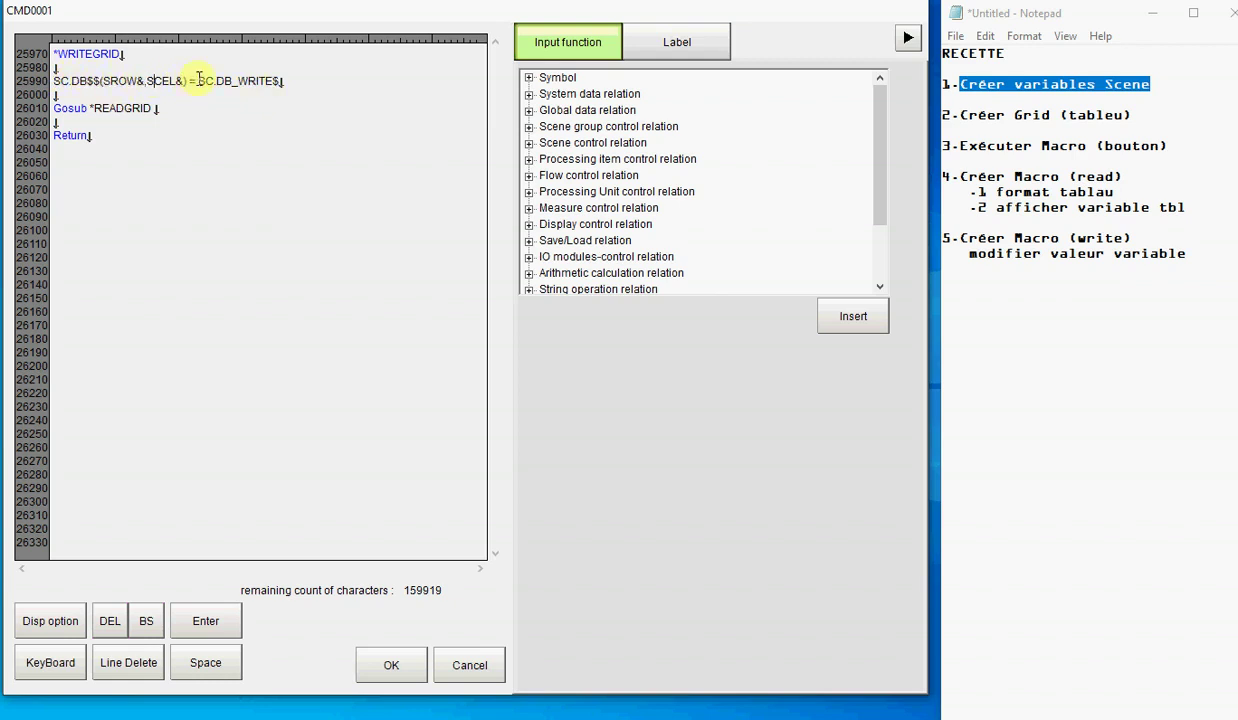
pyautogui.moveTo(199, 80); pyautogui.dragTo(285, 80)
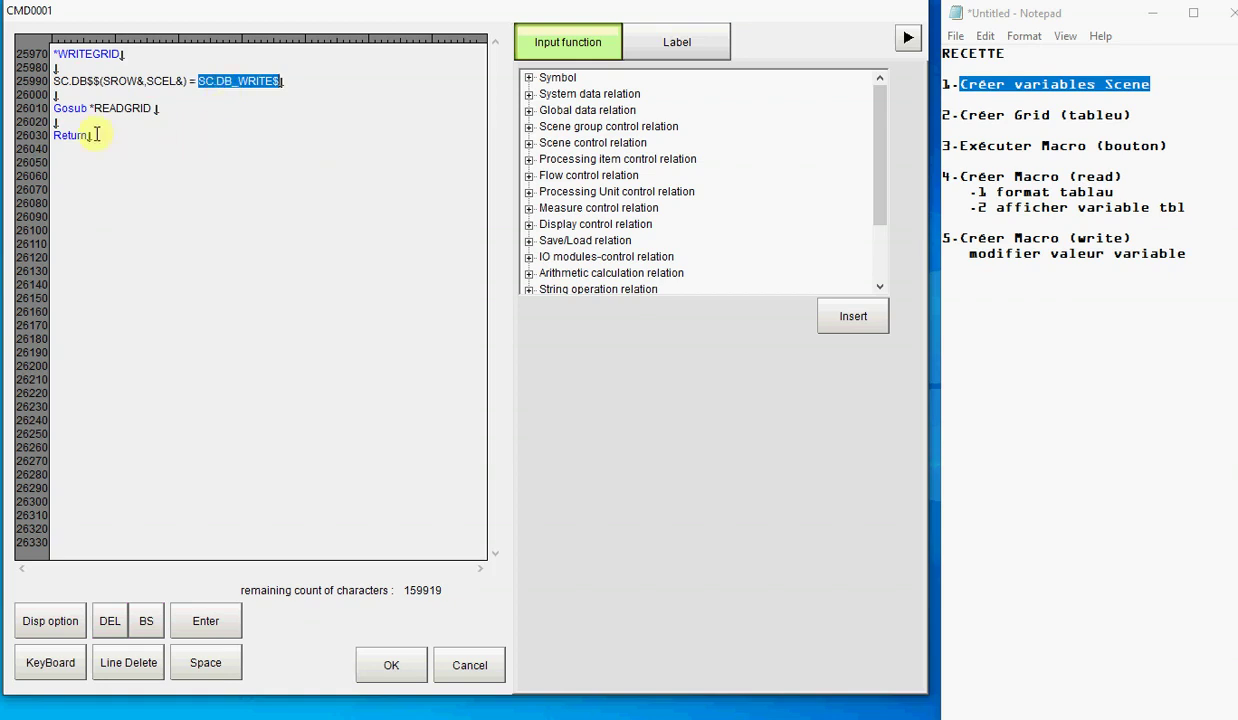
# Check the Gosub *READGRID line, confirm the *WriteGrid macro and the command list, and run Read to load the recipe values.
pyautogui.moveTo(54, 108); pyautogui.dragTo(159, 113)
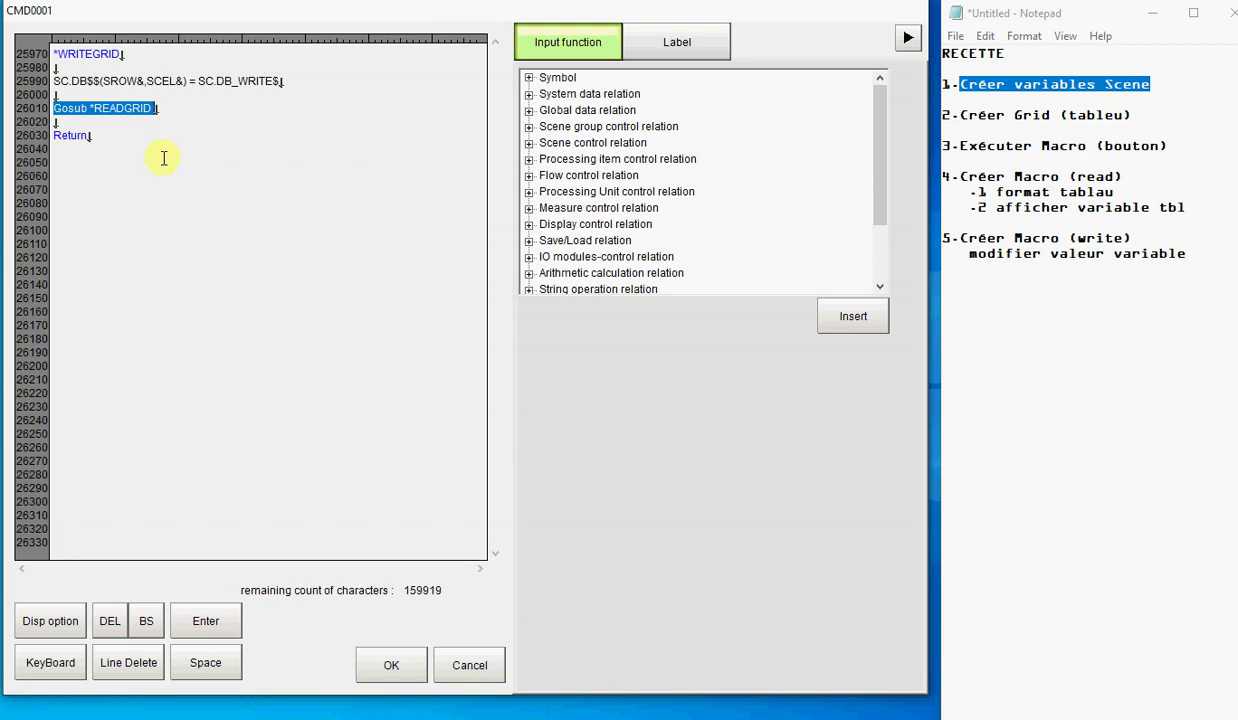
pyautogui.click(393, 668)
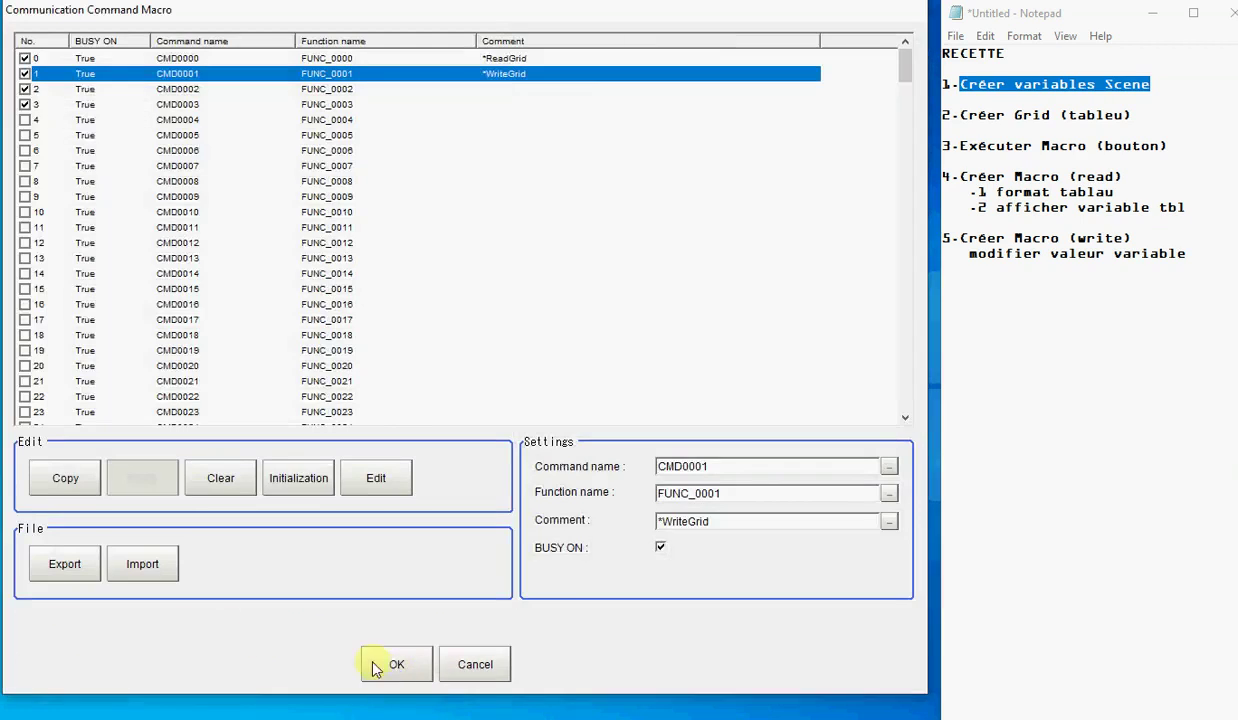
pyautogui.click(370, 666)
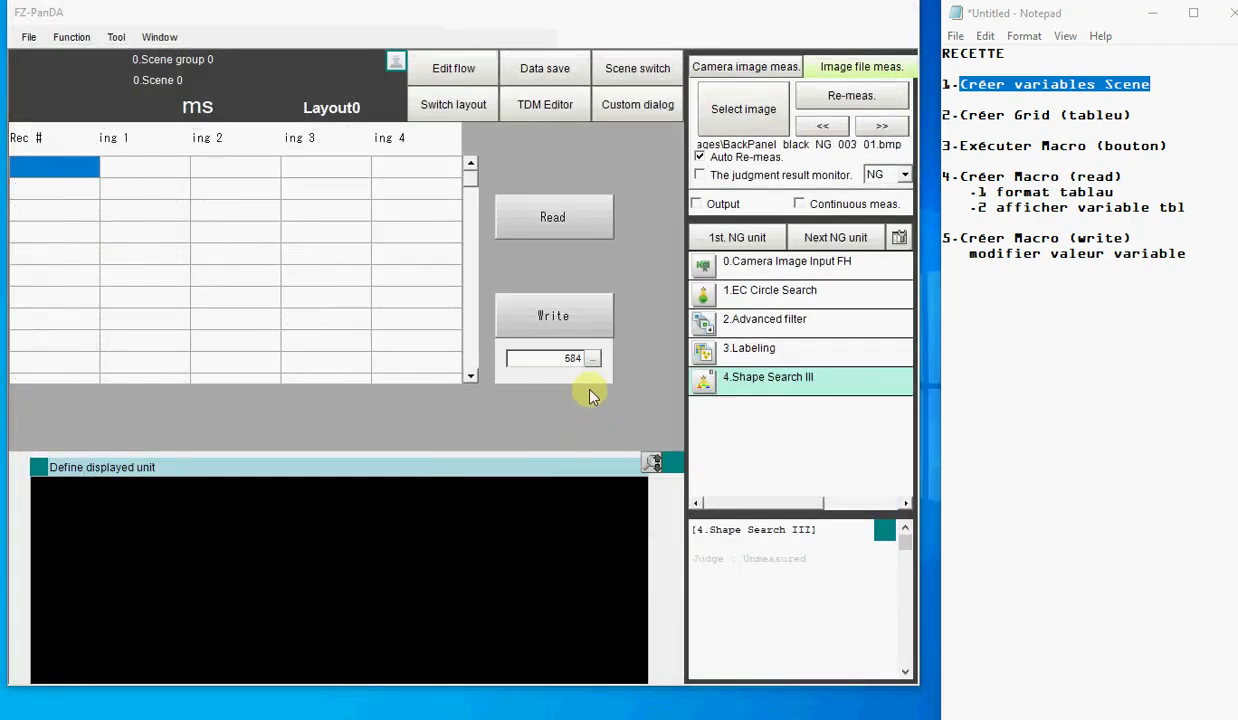
pyautogui.click(539, 215)
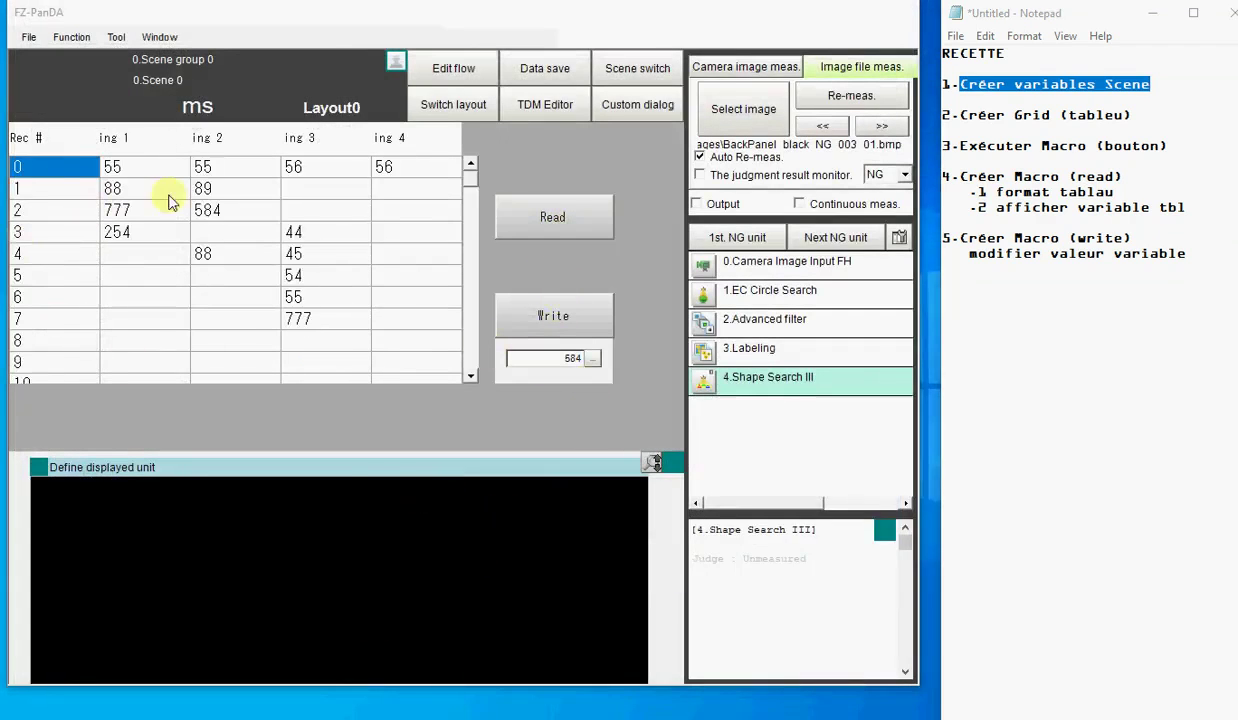
# Write the value 1 into the ing 3 cell of recipe 2 in the grid.
pyautogui.click(310, 213)
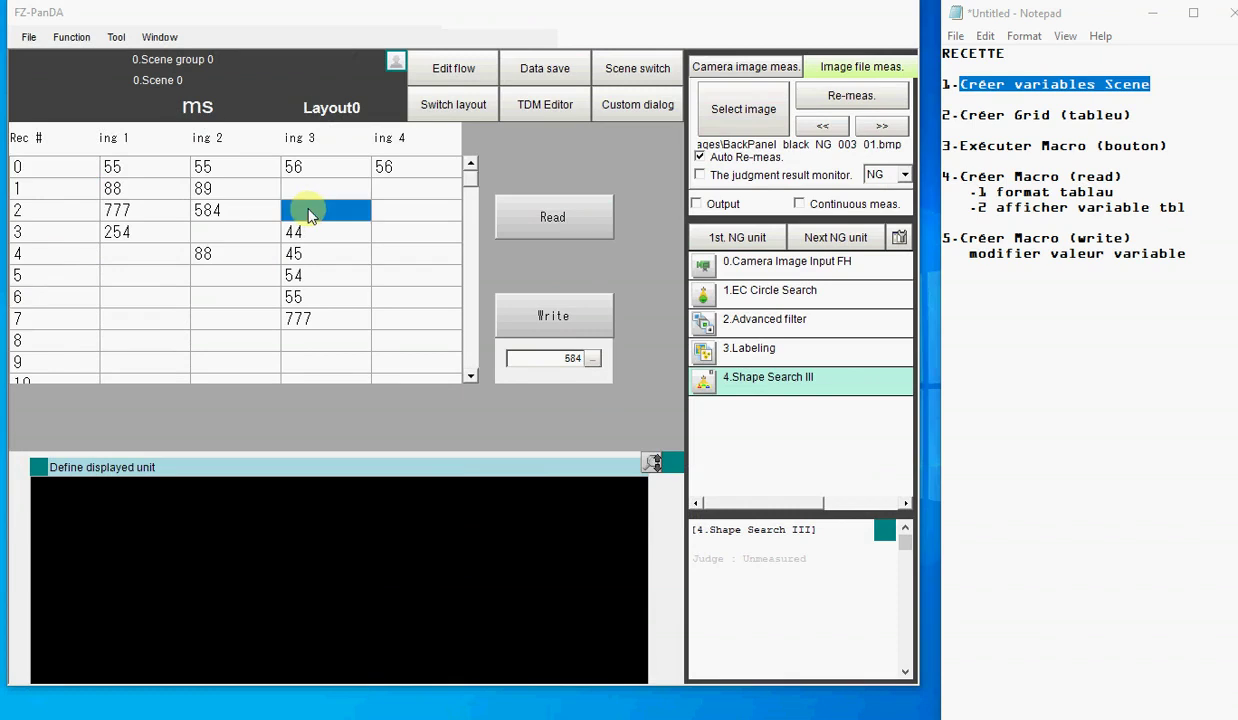
pyautogui.click(592, 358)
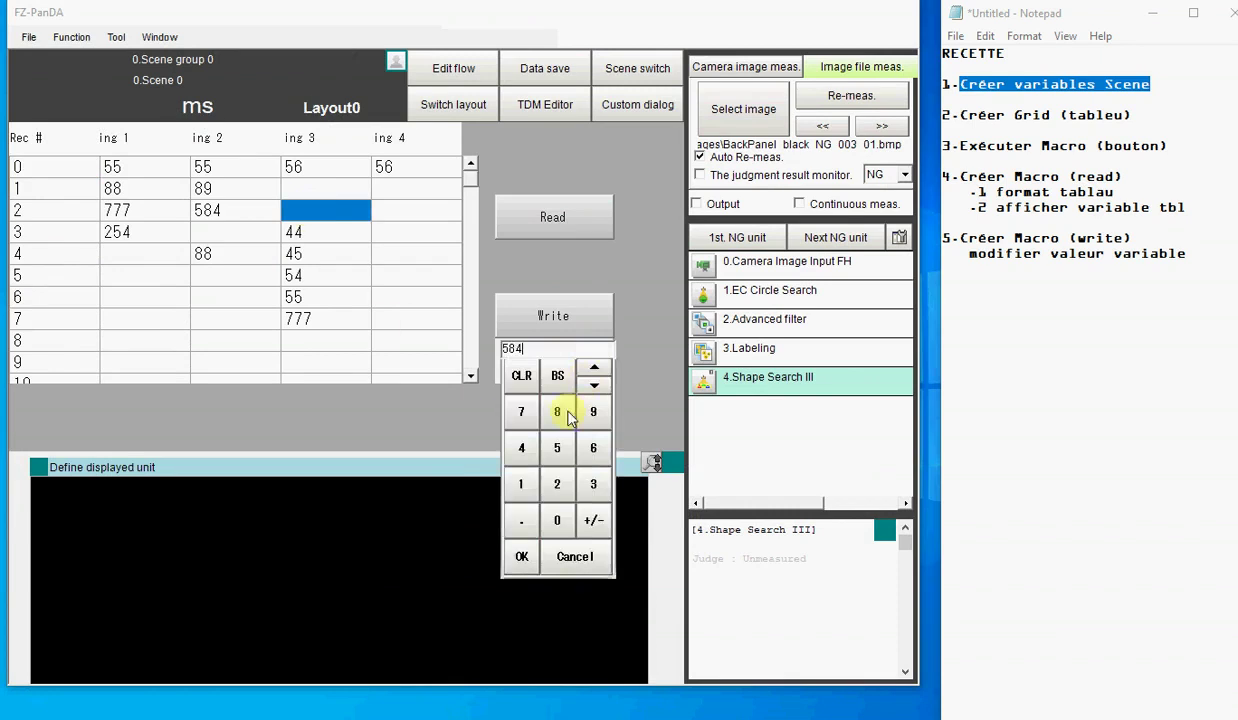
pyautogui.click(524, 376)
pyautogui.click(520, 482)
pyautogui.click(521, 556)
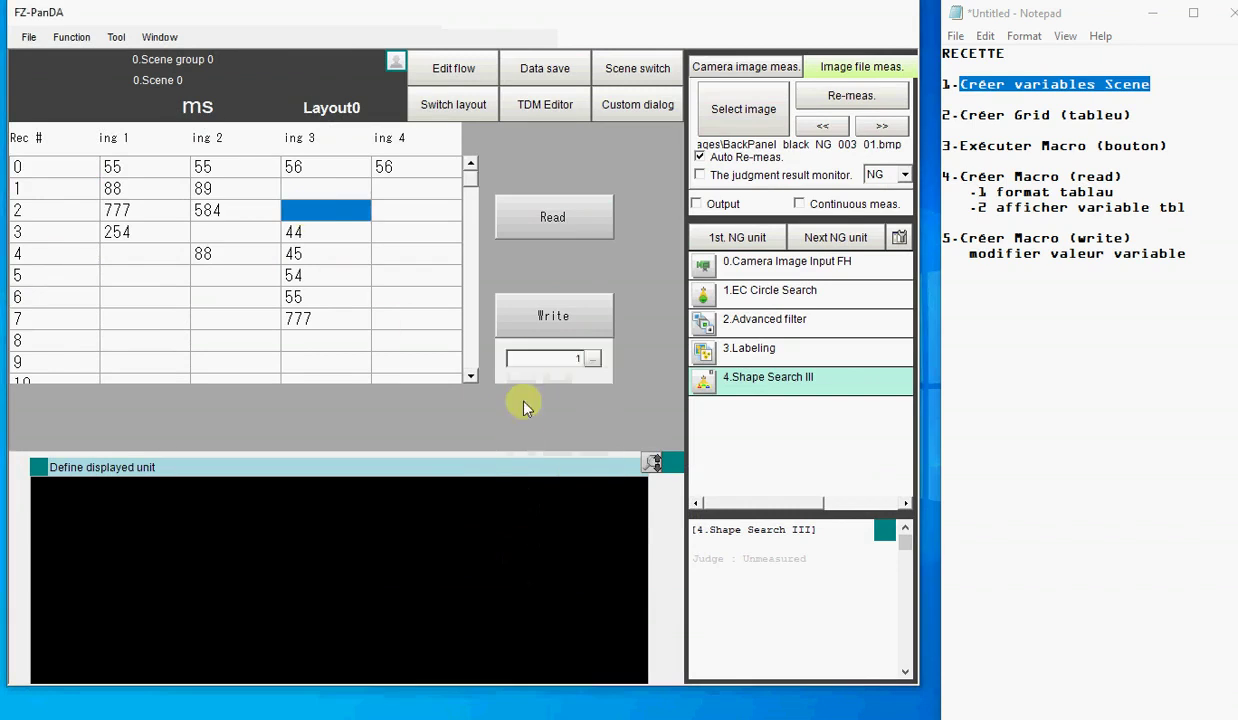
pyautogui.click(547, 330)
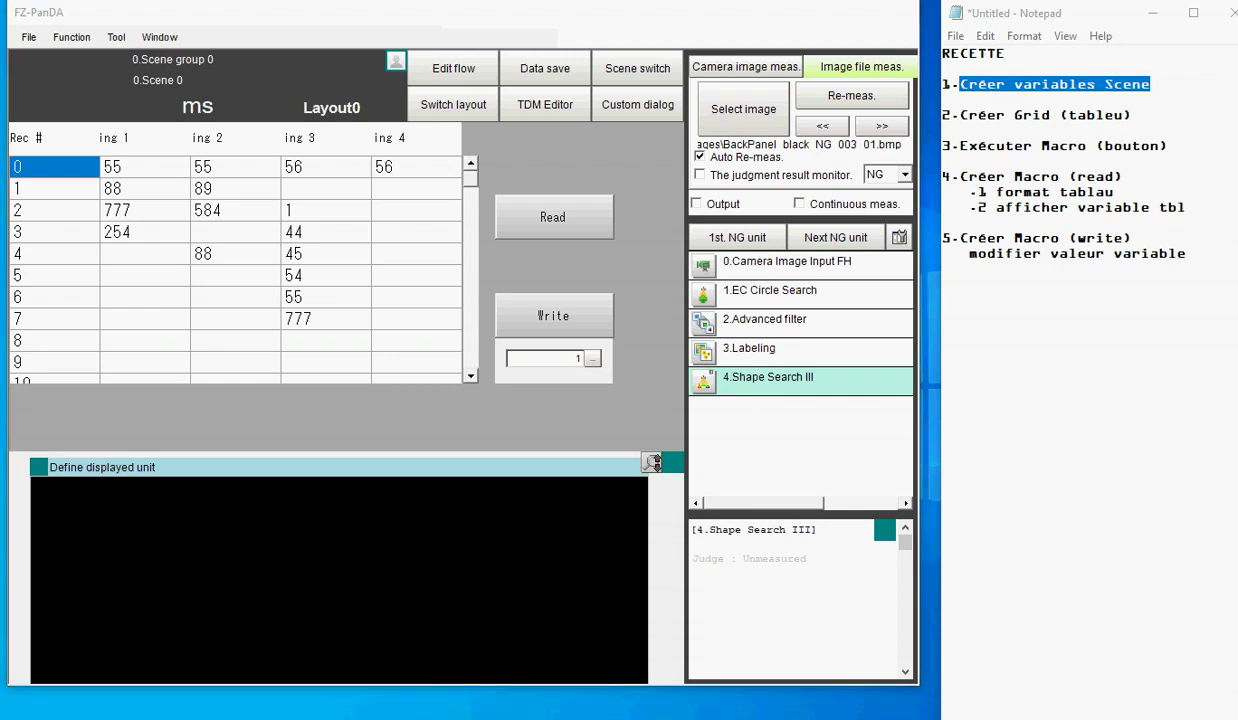
pyautogui.click(1133, 719)
pyautogui.rightClick(1153, 652)
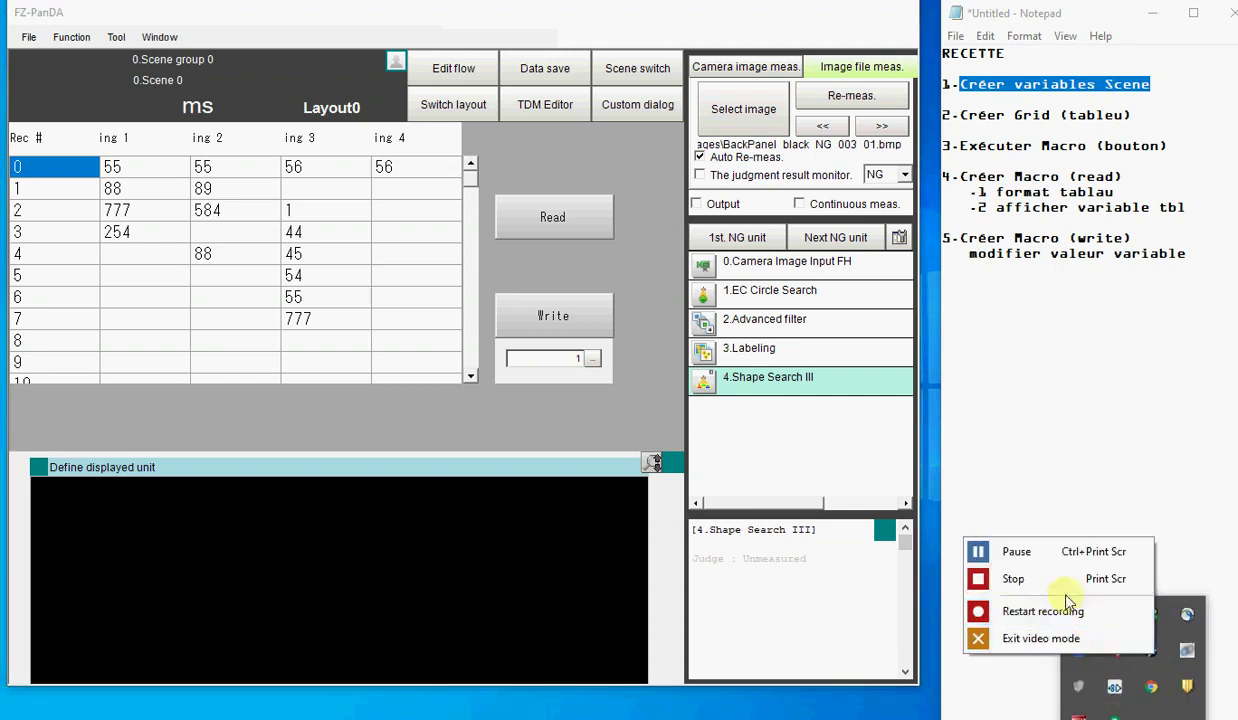